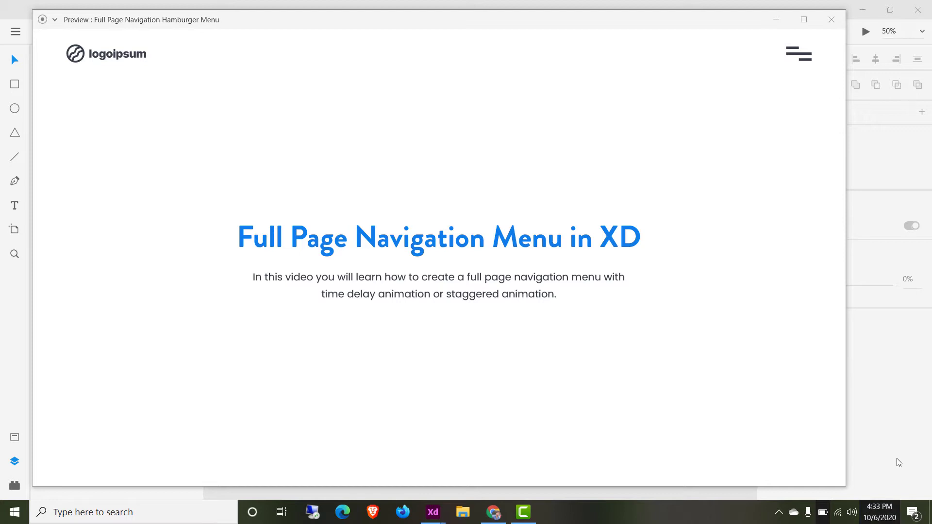
Step: Open and close the navigation menu in the running preview to examine its animation, and close the preview window
{"action": "left_click", "coordinate": [604, 185]}
{"action": "left_click", "coordinate": [790, 53]}
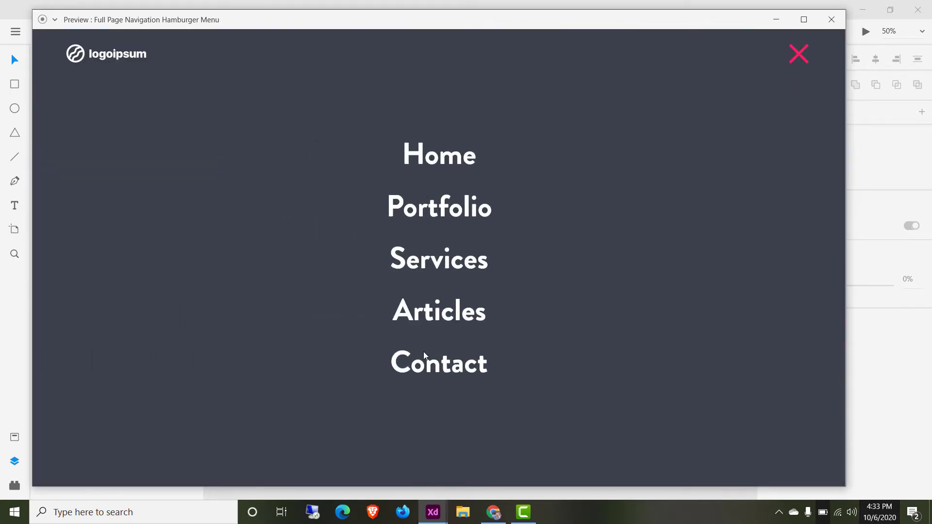
{"action": "left_click", "coordinate": [799, 53]}
{"action": "left_click", "coordinate": [800, 53]}
{"action": "left_click", "coordinate": [799, 53]}
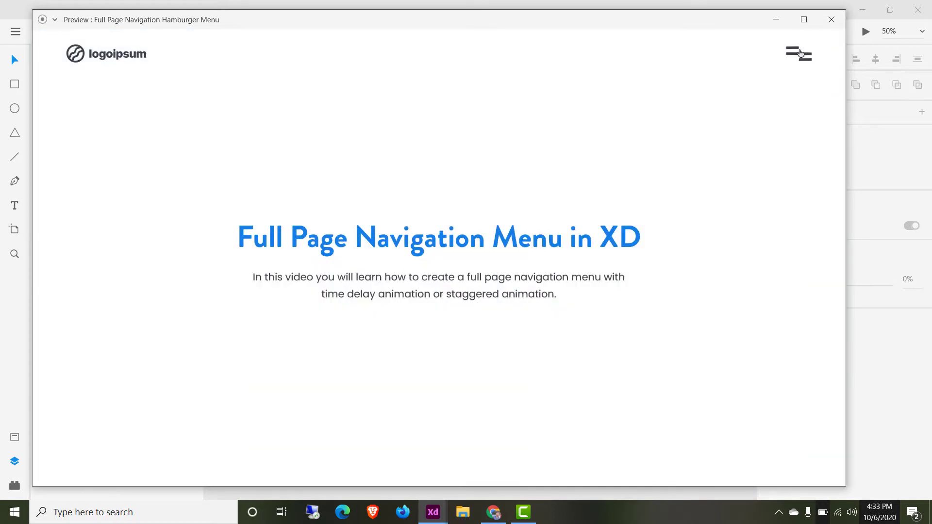
{"action": "left_click", "coordinate": [836, 21]}
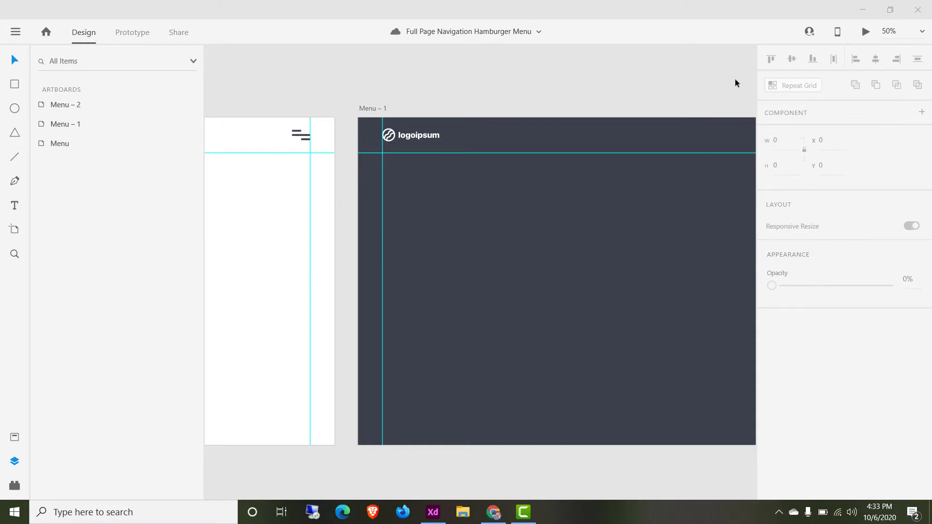
Step: Preview the prototype from the Menu – 1 artboard, toggle the navigation menu to examine the staggered animation, and exit the preview
{"action": "key", "text": "ctrl+Return"}
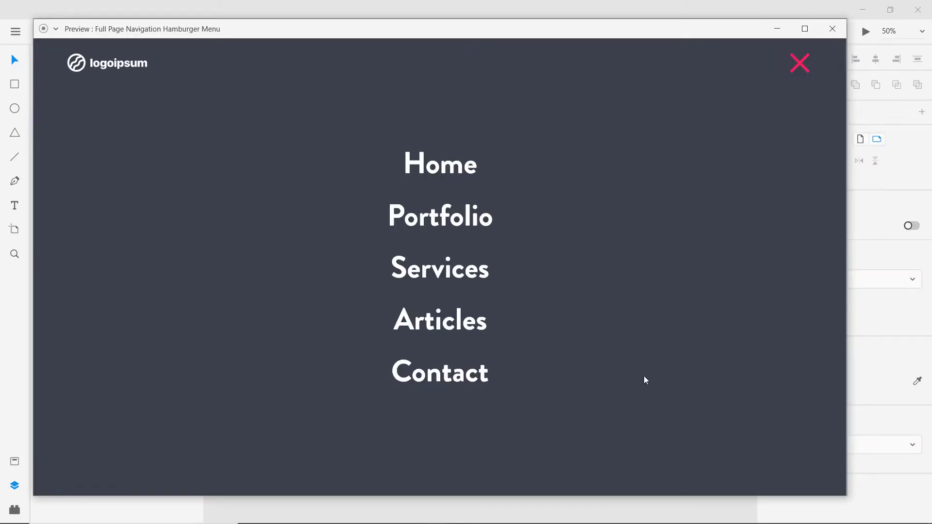
{"action": "left_click", "coordinate": [800, 68]}
{"action": "left_click", "coordinate": [798, 64]}
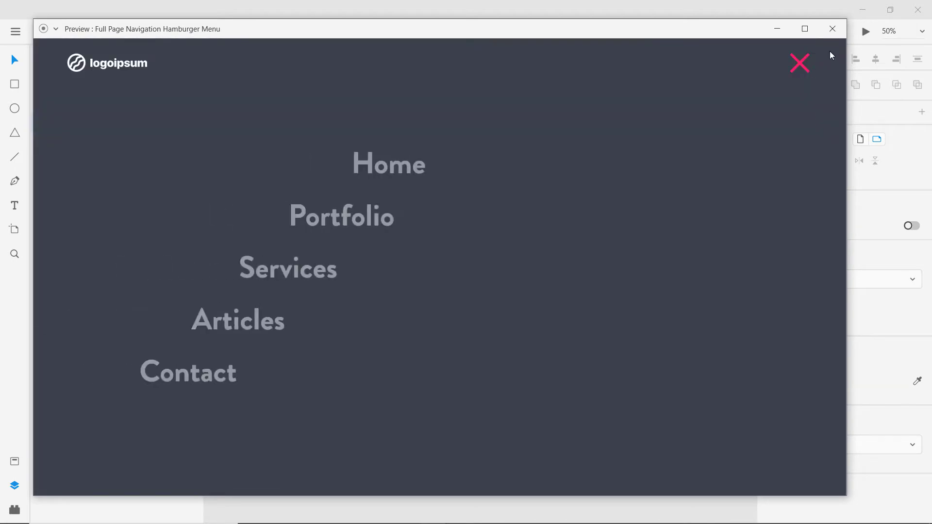
{"action": "left_click", "coordinate": [828, 35]}
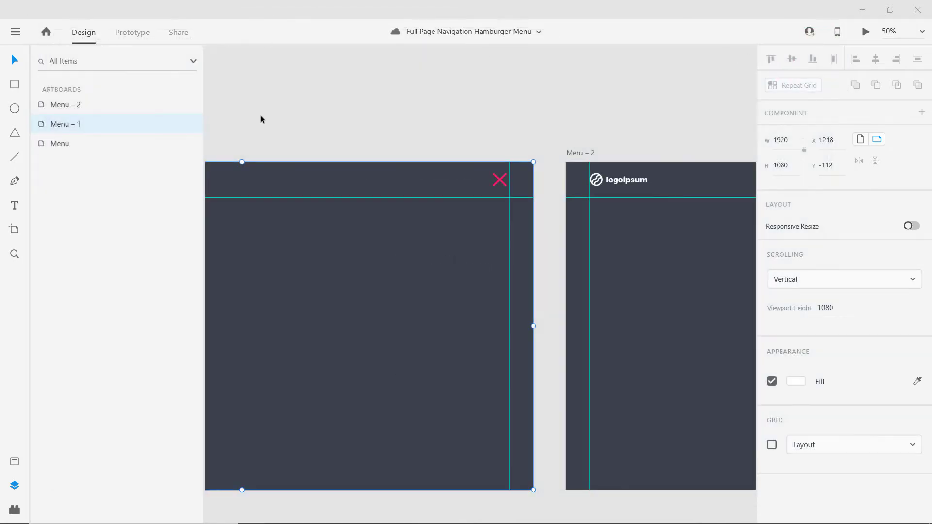
Step: Delete the Menu – 1 and Menu – 2 artboards, keeping only the Menu artboard
{"action": "left_click", "coordinate": [499, 109]}
{"action": "left_click_drag", "start_coordinate": [567, 116], "coordinate": [910, 108]}
{"action": "left_click", "coordinate": [302, 145]}
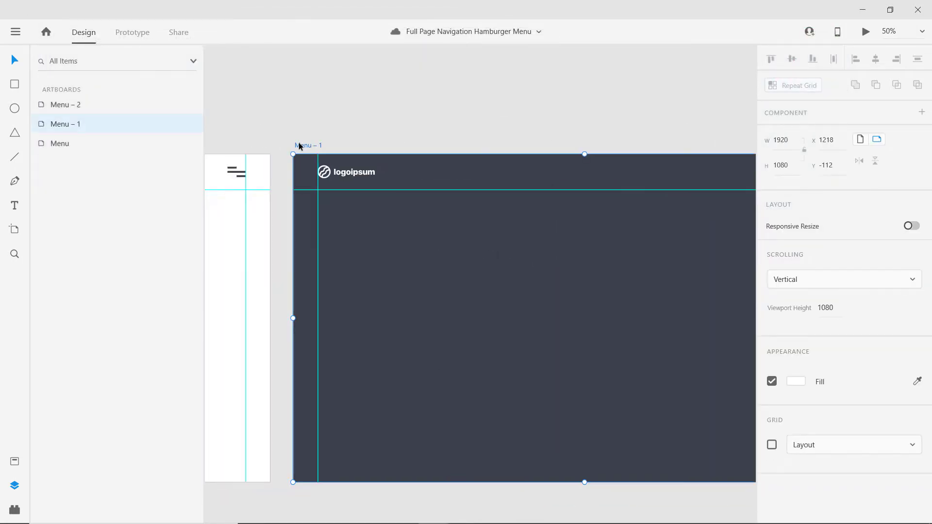
{"action": "left_click_drag", "start_coordinate": [620, 90], "coordinate": [249, 121]}
{"action": "left_click", "coordinate": [547, 178], "text": "shift"}
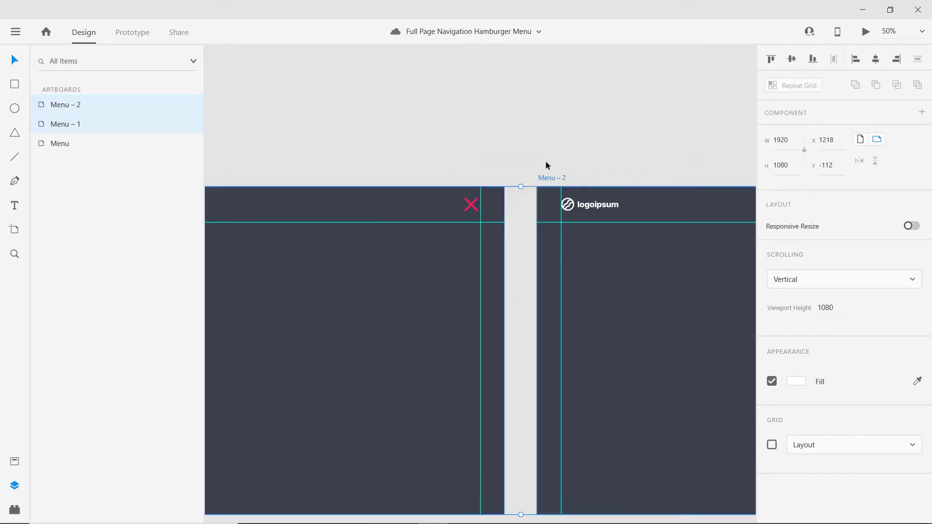
{"action": "key", "text": "Delete"}
{"action": "scroll", "coordinate": [516, 196], "scroll_direction": "left", "scroll_amount": 10}
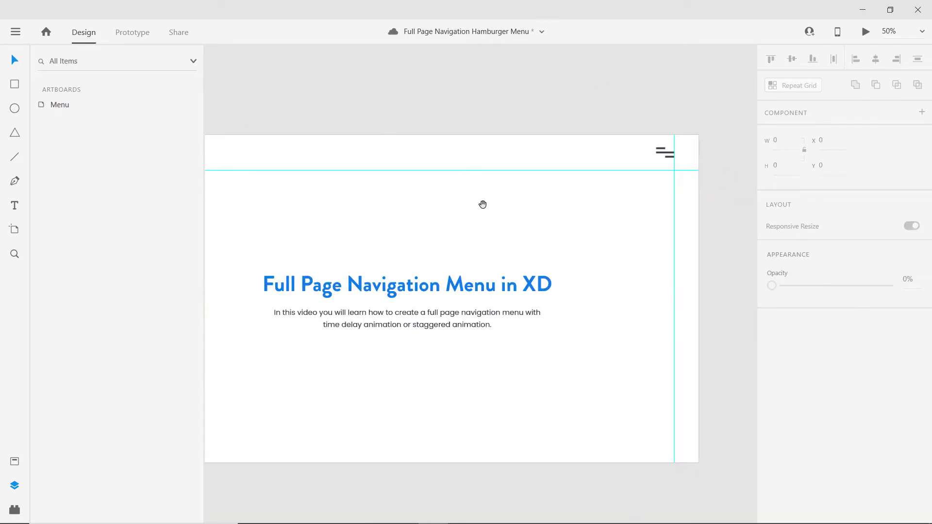
{"action": "scroll", "coordinate": [483, 204], "scroll_direction": "left", "scroll_amount": 5}
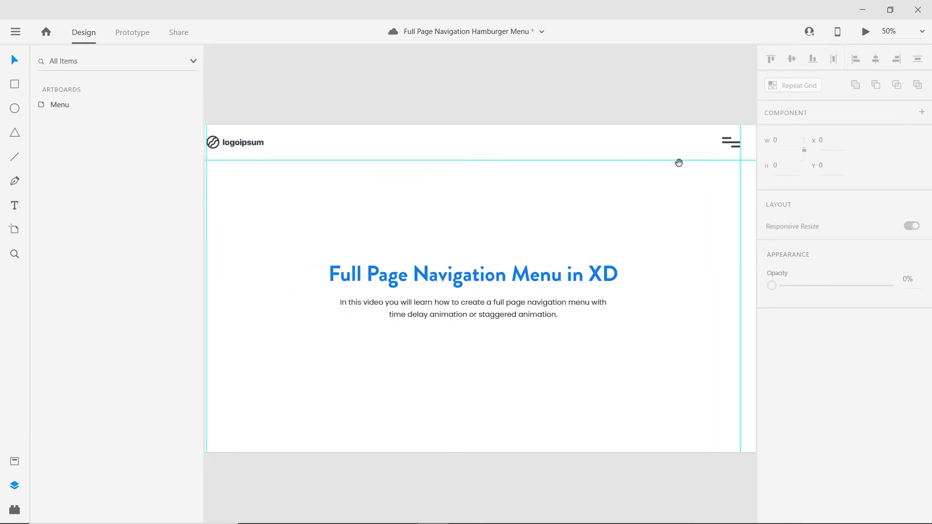
Step: Check the hamburger component's Close state, return it to Default State, and delete the component from the Menu artboard
{"action": "left_click", "coordinate": [464, 291]}
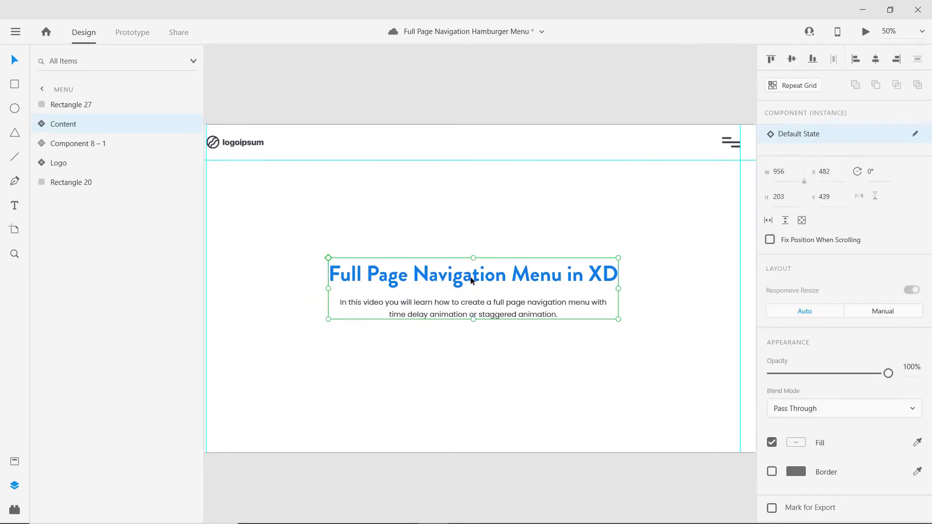
{"action": "left_click_drag", "start_coordinate": [322, 147], "coordinate": [414, 171]}
{"action": "left_click", "coordinate": [345, 171]}
{"action": "left_click_drag", "start_coordinate": [672, 170], "coordinate": [376, 178]}
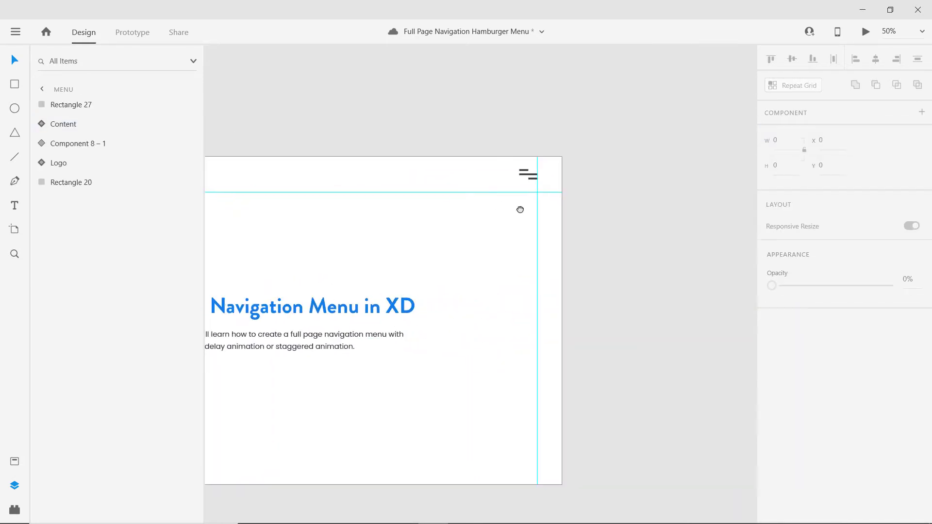
{"action": "scroll", "coordinate": [549, 149], "scroll_direction": "up", "scroll_amount": 3}
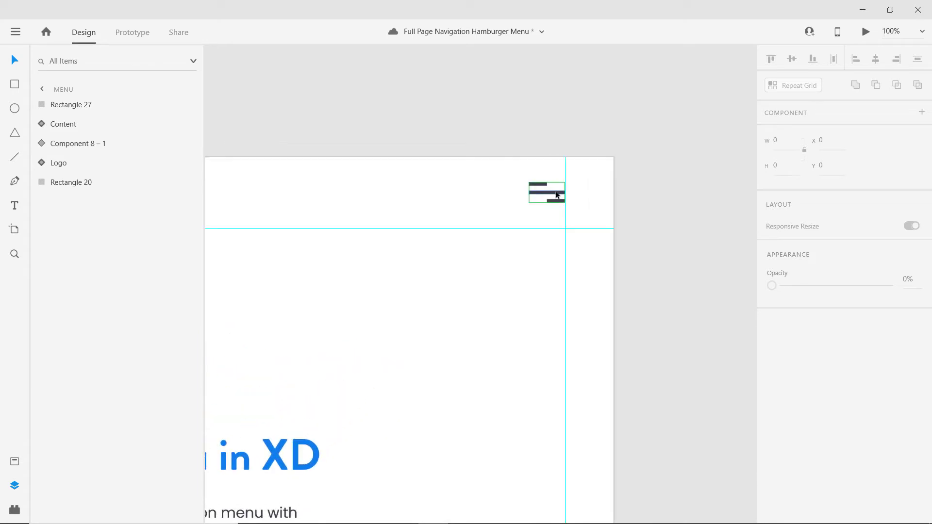
{"action": "left_click", "coordinate": [557, 195]}
{"action": "left_click", "coordinate": [797, 153]}
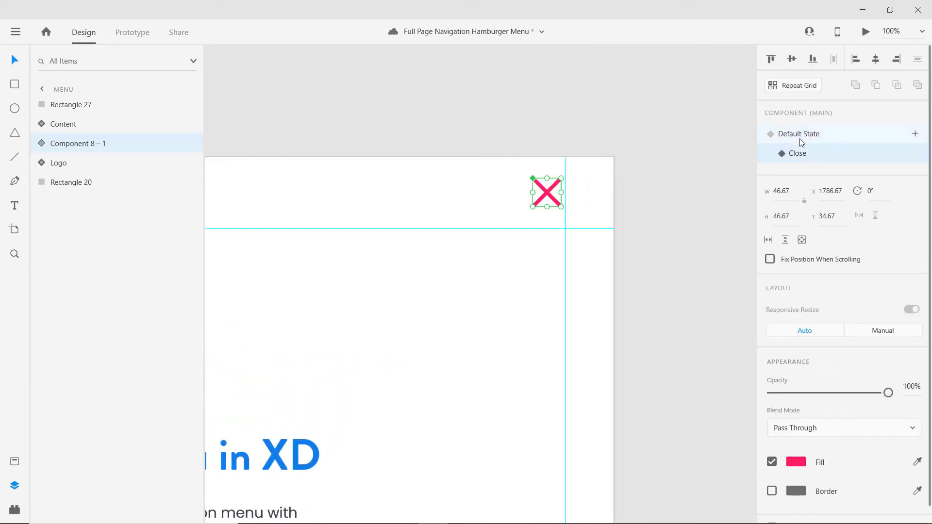
{"action": "left_click", "coordinate": [800, 139]}
{"action": "key", "text": "Delete"}
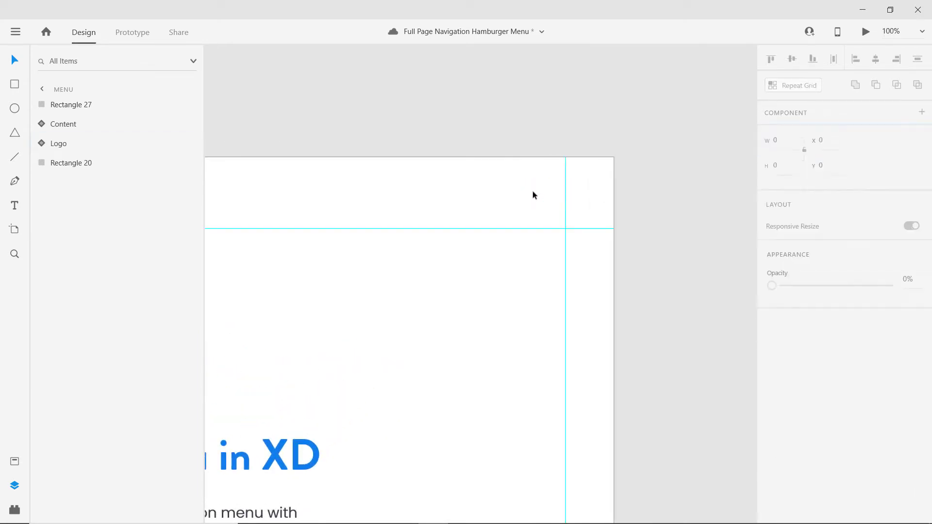
Step: Delete the Rectangle 20 and Rectangle 27 layers from the Menu artboard
{"action": "left_click_drag", "start_coordinate": [543, 171], "coordinate": [564, 199]}
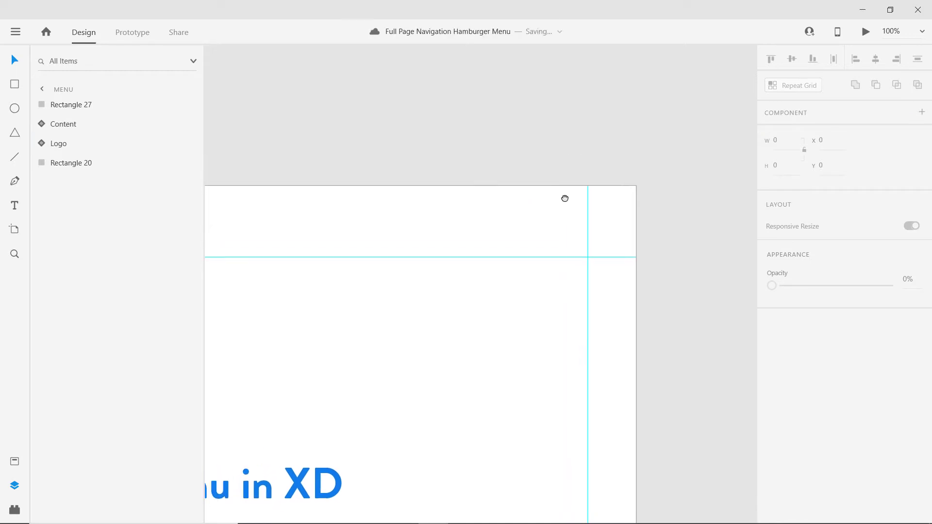
{"action": "left_click", "coordinate": [15, 85]}
{"action": "key", "text": "v"}
{"action": "left_click_drag", "start_coordinate": [414, 256], "coordinate": [689, 176]}
{"action": "left_click_drag", "start_coordinate": [233, 296], "coordinate": [748, 261]}
{"action": "left_click", "coordinate": [80, 162]}
{"action": "left_click_drag", "start_coordinate": [481, 267], "coordinate": [426, 189]}
{"action": "left_click", "coordinate": [68, 161]}
{"action": "key", "text": "Delete"}
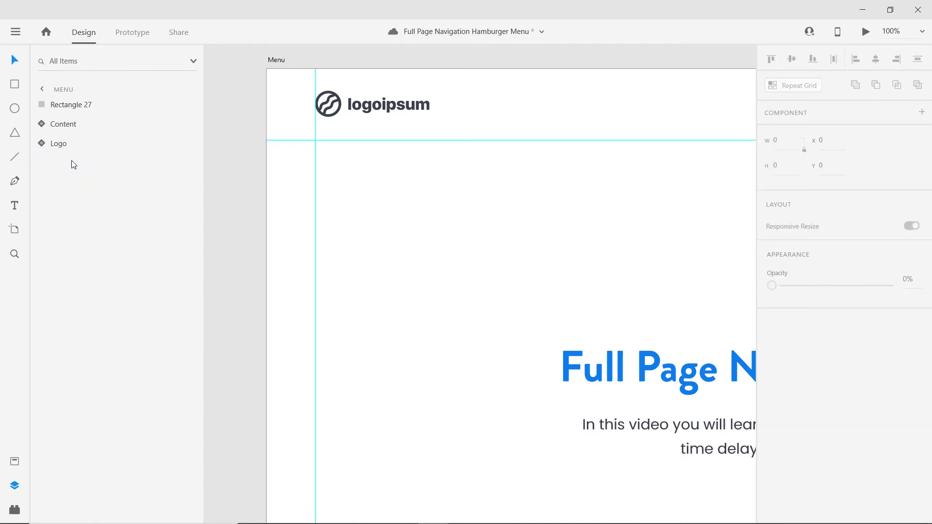
{"action": "left_click", "coordinate": [76, 110]}
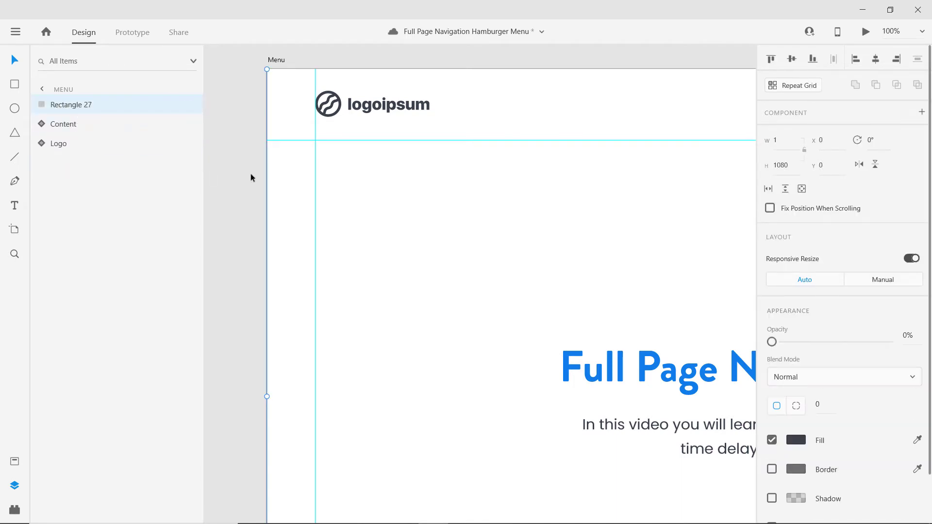
{"action": "key", "text": "Delete"}
Step: Examine the remaining logo and content components and the Menu artboard's width and height
{"action": "left_click_drag", "start_coordinate": [545, 163], "coordinate": [248, 163]}
{"action": "scroll", "coordinate": [357, 167], "scroll_direction": "down", "scroll_amount": 3}
{"action": "left_click_drag", "start_coordinate": [370, 158], "coordinate": [412, 165]}
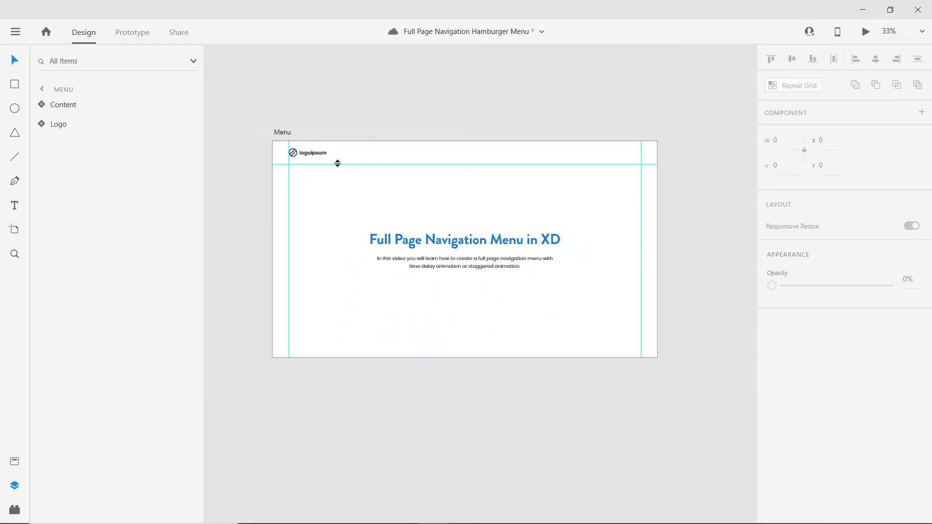
{"action": "left_click", "coordinate": [322, 153]}
{"action": "left_click", "coordinate": [439, 248]}
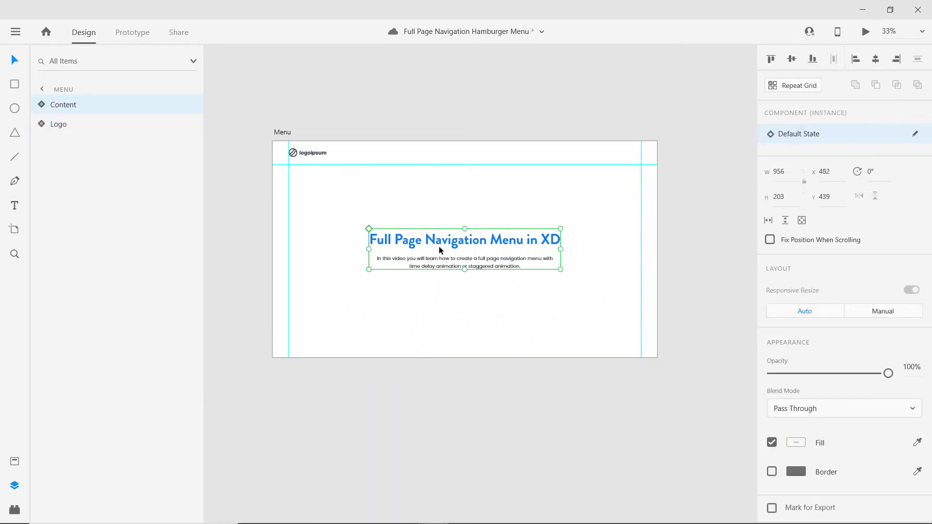
{"action": "left_click", "coordinate": [496, 197]}
{"action": "left_click", "coordinate": [285, 135]}
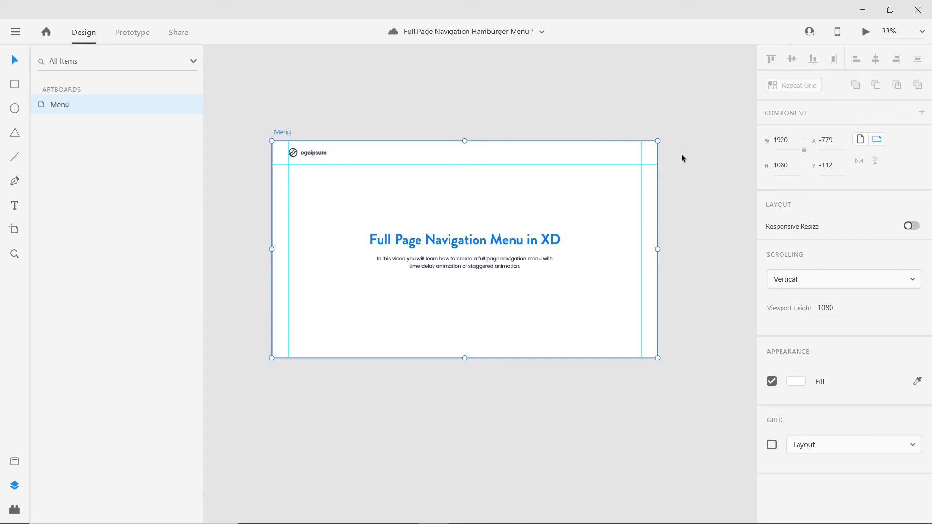
{"action": "left_click", "coordinate": [793, 143]}
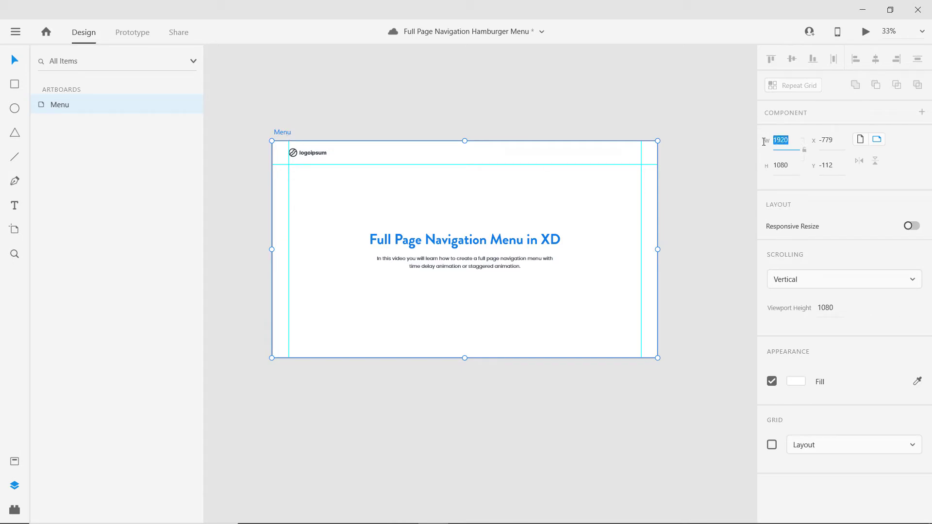
{"action": "left_click", "coordinate": [789, 167]}
Step: Draw a rectangle about 53 wide and 12 high in the Menu artboard's header, just inside the right-hand guide
{"action": "key", "text": "ctrl+1"}
{"action": "left_click_drag", "start_coordinate": [694, 93], "coordinate": [470, 252]}
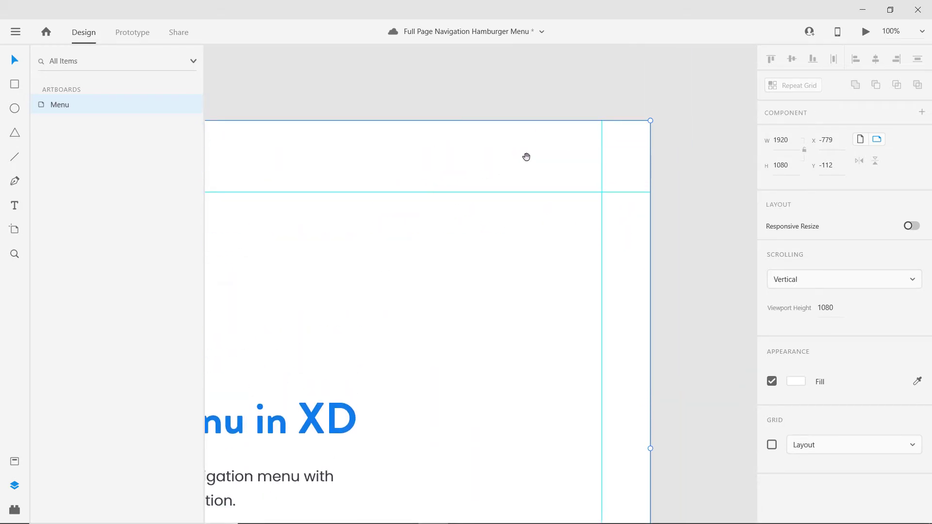
{"action": "left_click_drag", "start_coordinate": [592, 165], "coordinate": [591, 192]}
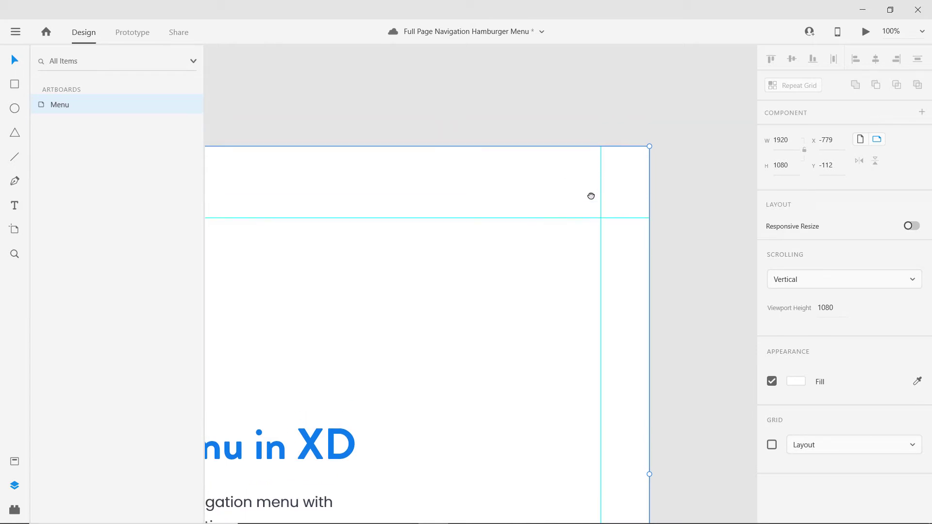
{"action": "left_click", "coordinate": [15, 85]}
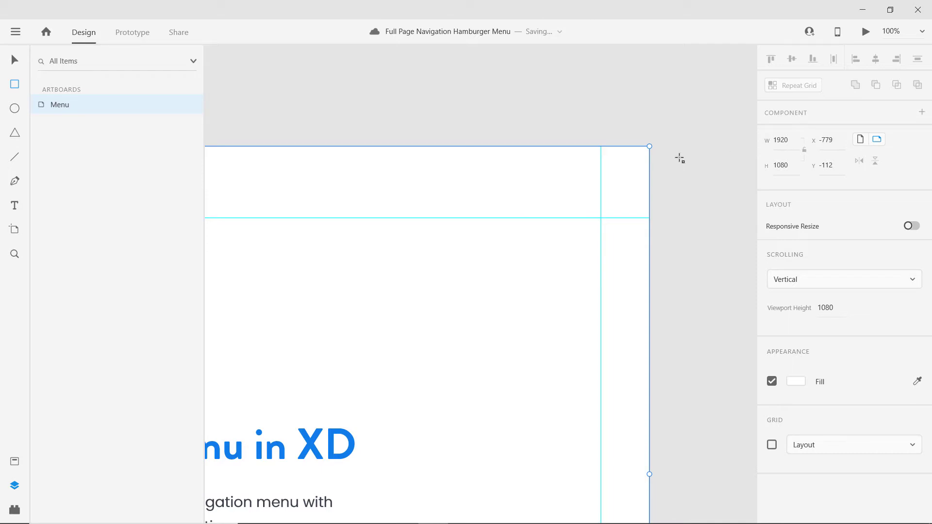
{"action": "left_click_drag", "start_coordinate": [526, 169], "coordinate": [558, 175]}
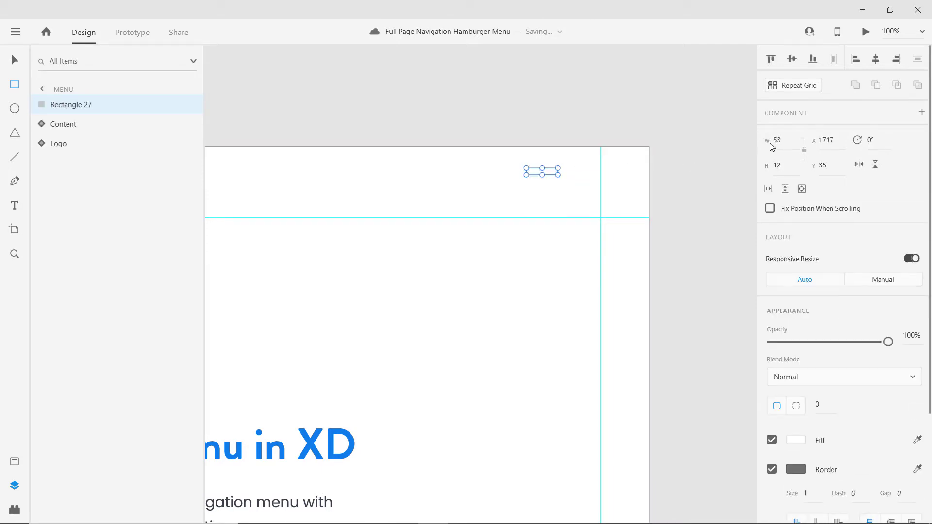
Step: Set the header rectangle's width to 60 and its height to 6
{"action": "left_click", "coordinate": [789, 145]}
{"action": "type", "text": "60"}
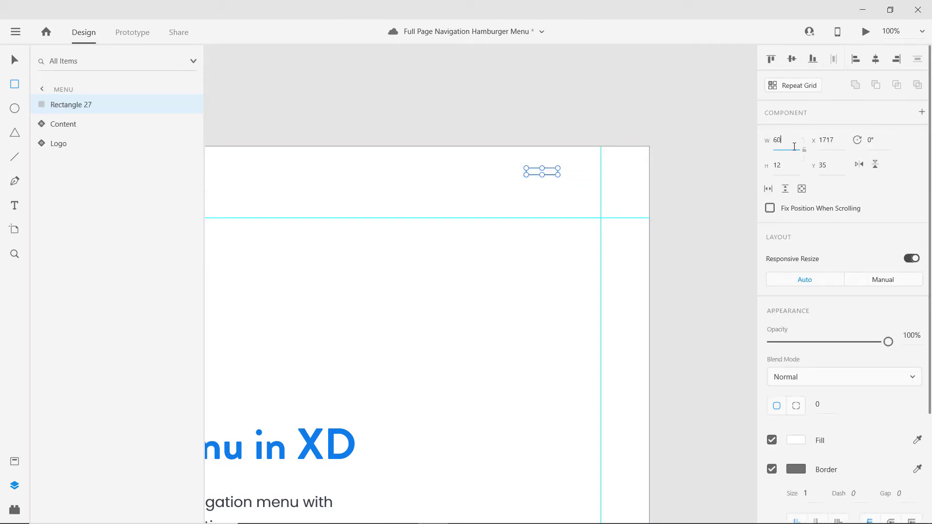
{"action": "key", "text": "Tab"}
{"action": "type", "text": "6"}
{"action": "key", "text": "Return"}
Step: Remove the rectangle's border and fill it with the saved dark colour #394149
{"action": "left_click", "coordinate": [772, 468]}
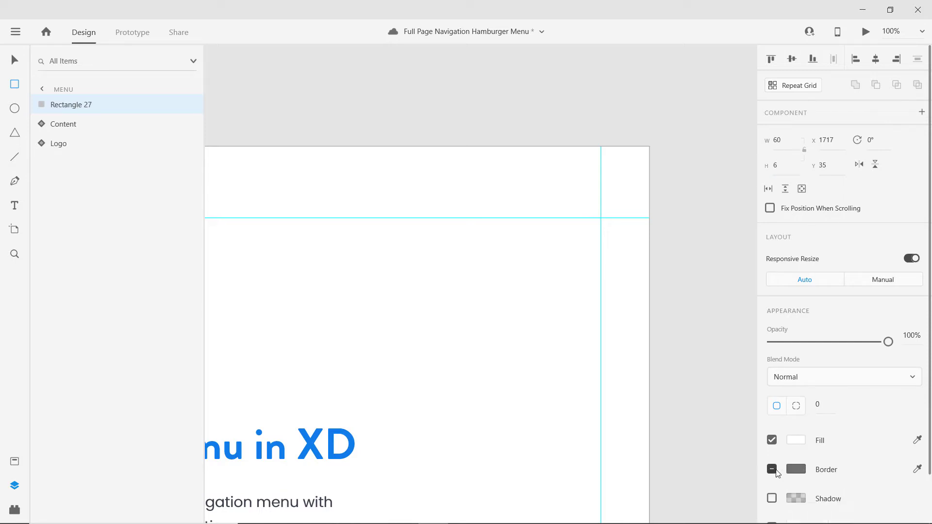
{"action": "left_click", "coordinate": [796, 440]}
{"action": "left_click", "coordinate": [795, 440]}
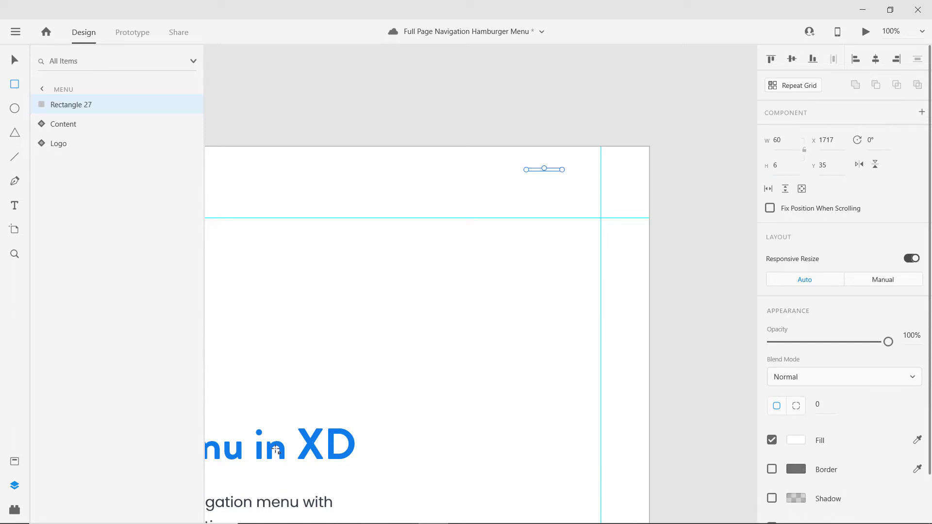
{"action": "left_click", "coordinate": [13, 462]}
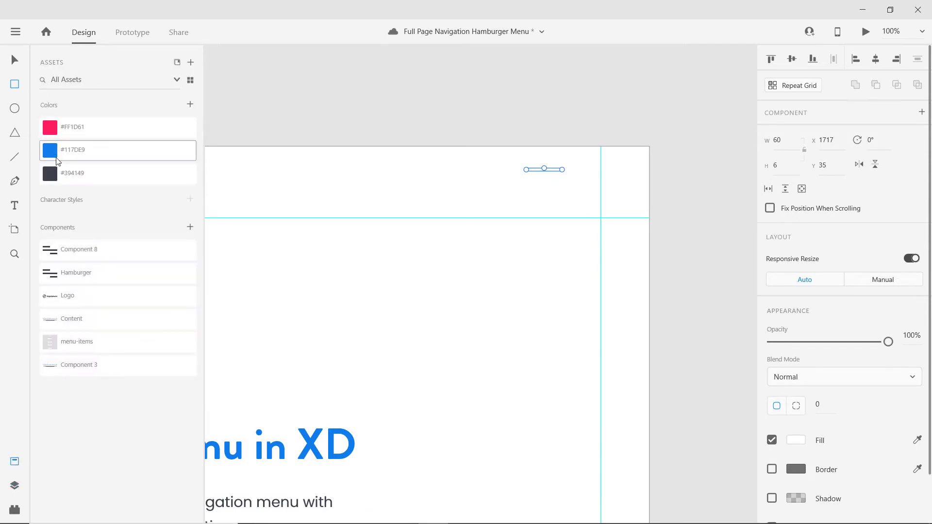
{"action": "left_click", "coordinate": [70, 173]}
{"action": "key", "text": "v"}
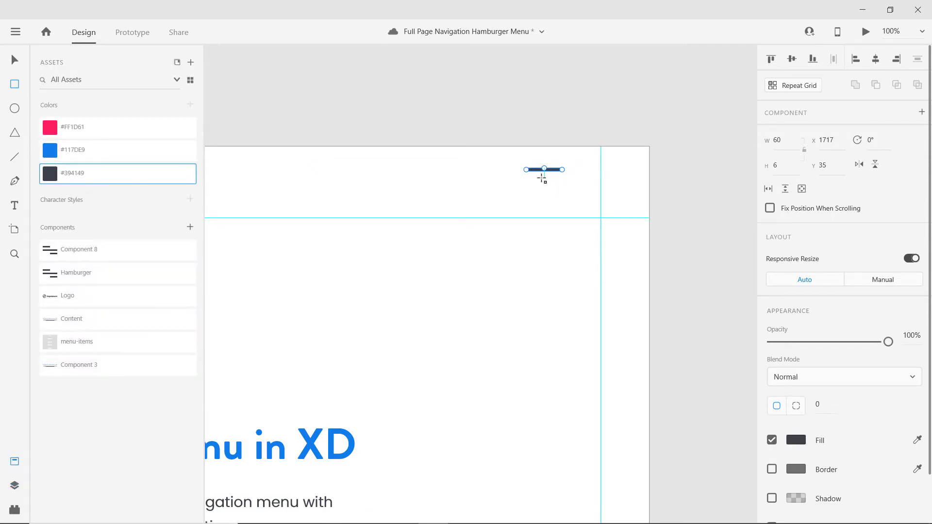
{"action": "left_click", "coordinate": [557, 175]}
Step: Duplicate the dark bar above and below itself, placing the copies at Y 21 and Y 49
{"action": "left_click_drag", "start_coordinate": [563, 159], "coordinate": [613, 175]}
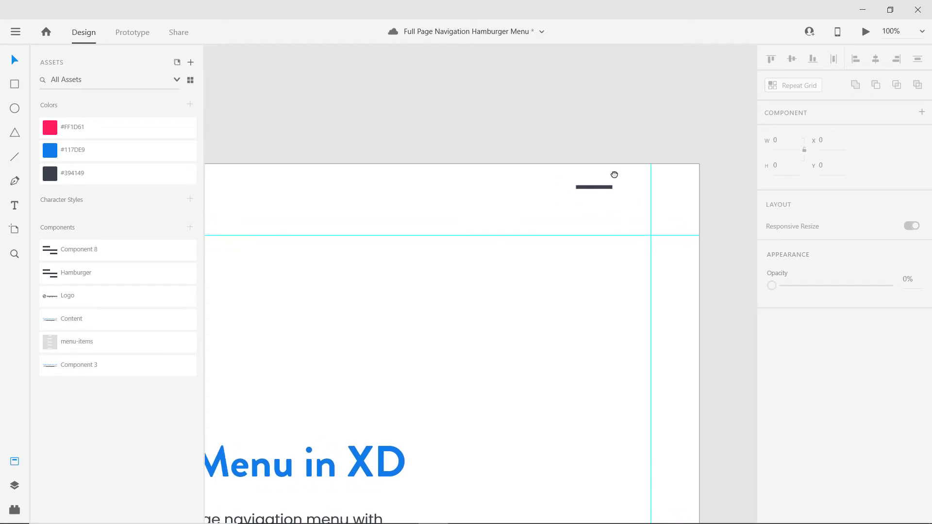
{"action": "left_click", "coordinate": [613, 176], "text": "ctrl"}
{"action": "left_click", "coordinate": [601, 195]}
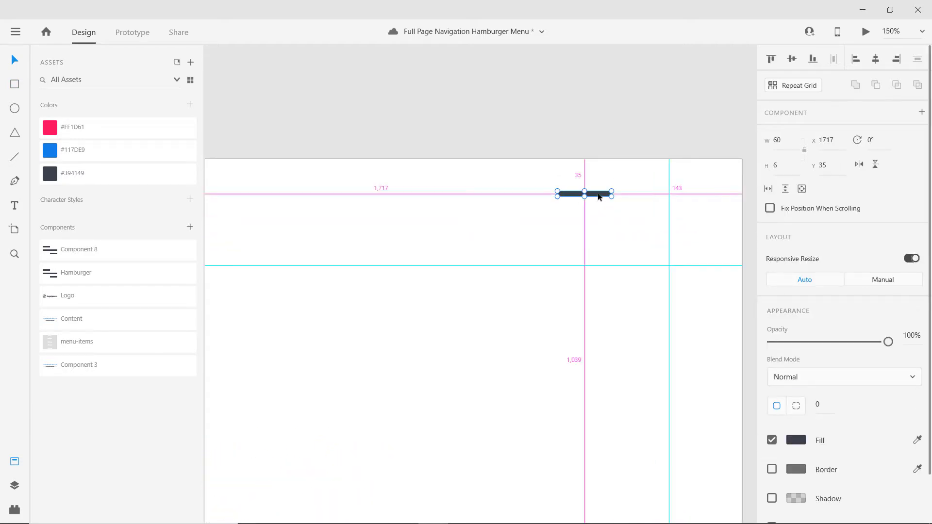
{"action": "left_click_drag", "start_coordinate": [600, 197], "coordinate": [636, 179]}
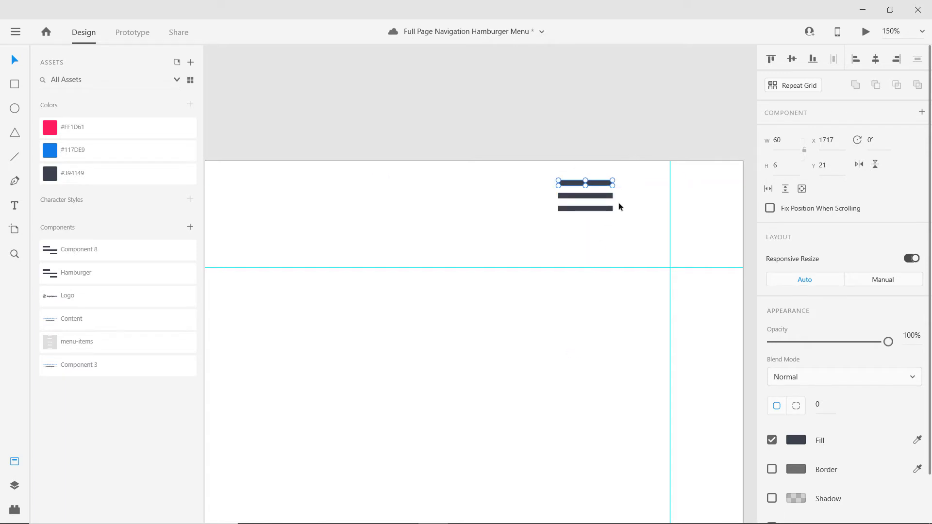
Step: Set the width of the top and bottom bars of the hamburger icon to 30
{"action": "left_click", "coordinate": [787, 138]}
{"action": "key", "text": "Return"}
{"action": "left_click", "coordinate": [582, 208]}
{"action": "left_click", "coordinate": [798, 142]}
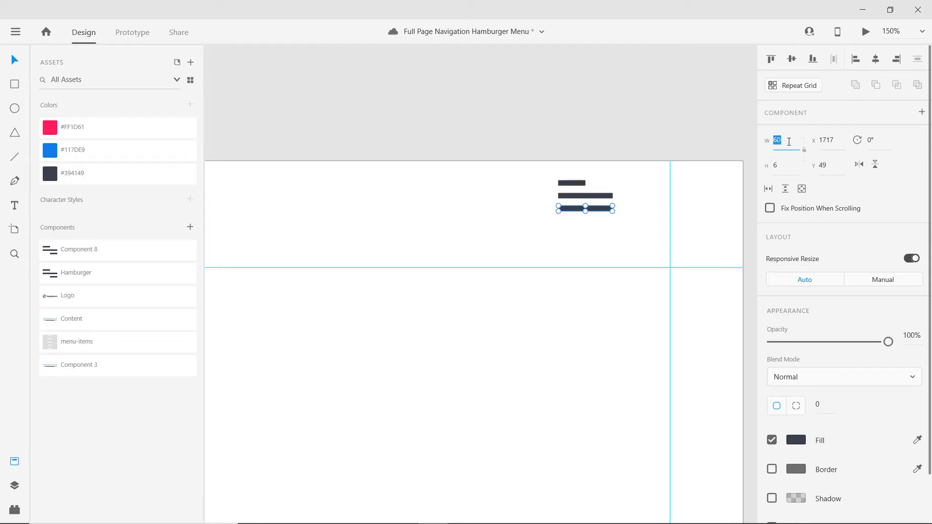
{"action": "key", "text": "BackSpace"}
{"action": "key", "text": "BackSpace"}
{"action": "type", "text": "30"}
{"action": "key", "text": "Return"}
{"action": "left_click", "coordinate": [622, 227]}
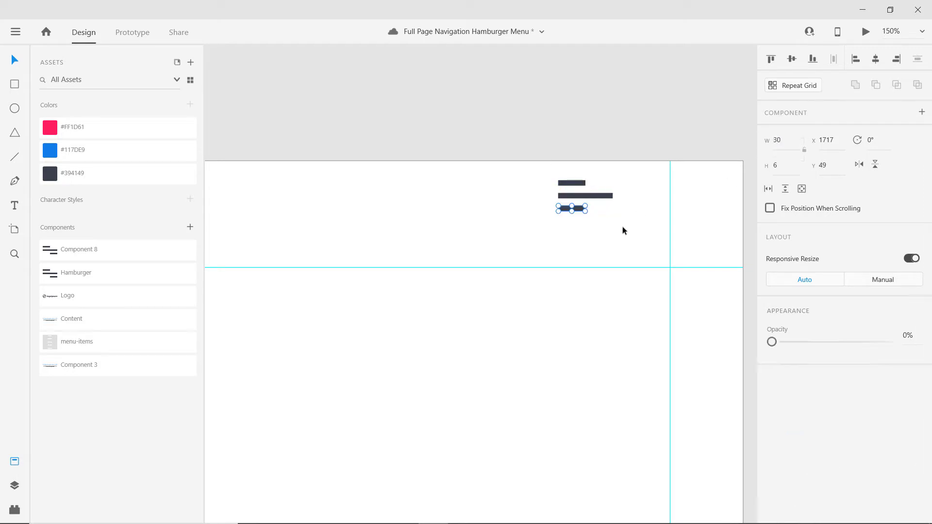
Step: Right-align the short bottom bar of the hamburger icon with the long middle bar
{"action": "left_click", "coordinate": [582, 208]}
{"action": "left_click", "coordinate": [611, 196]}
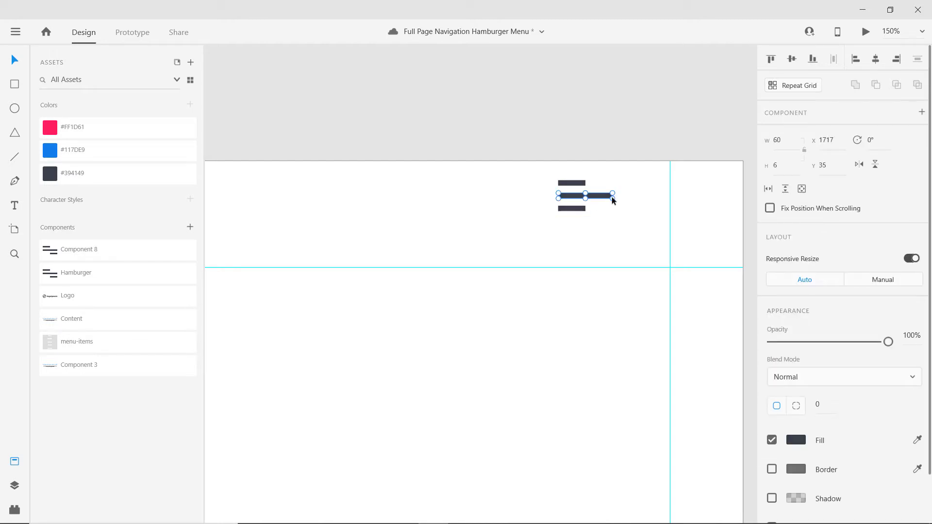
{"action": "left_click", "coordinate": [577, 210], "text": "shift"}
{"action": "left_click", "coordinate": [896, 59]}
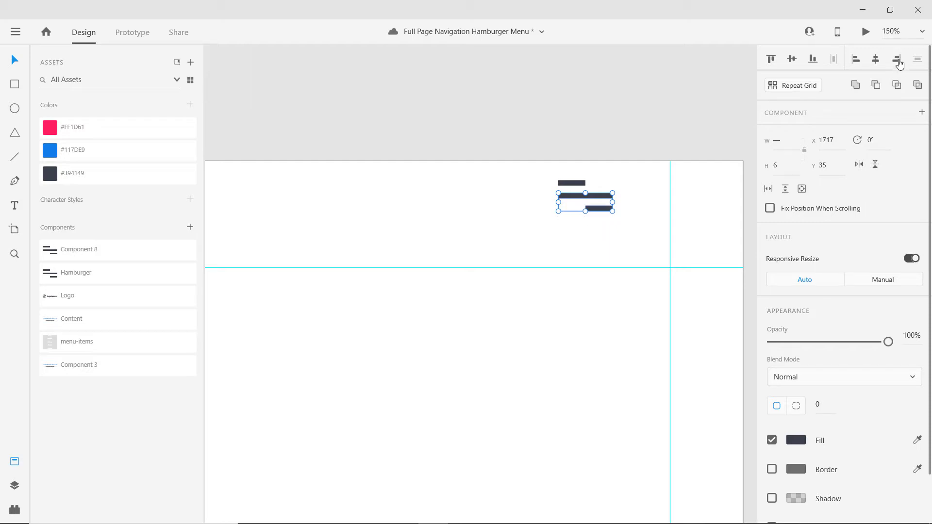
{"action": "left_click", "coordinate": [625, 261]}
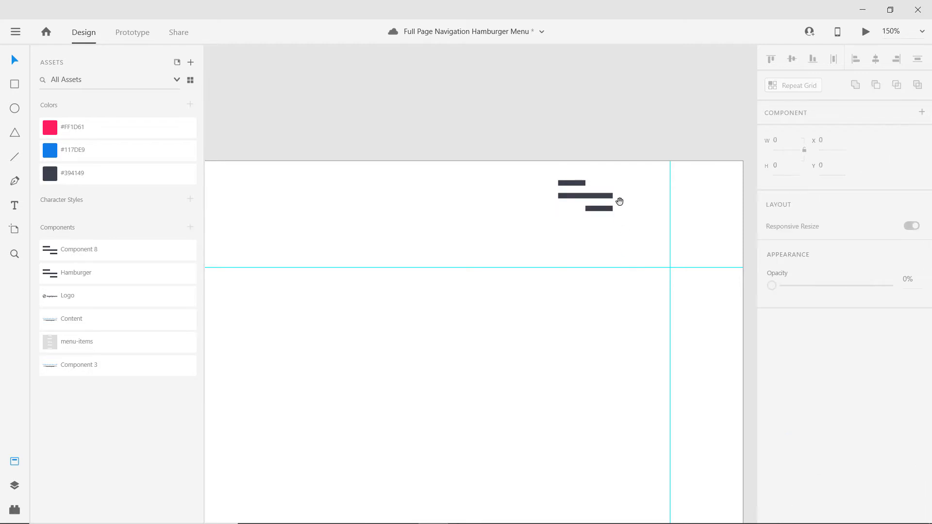
Step: Turn the three bars of the hamburger icon into a single component
{"action": "scroll", "coordinate": [626, 223], "scroll_direction": "up", "scroll_amount": 2}
{"action": "left_click_drag", "start_coordinate": [645, 216], "coordinate": [572, 262]}
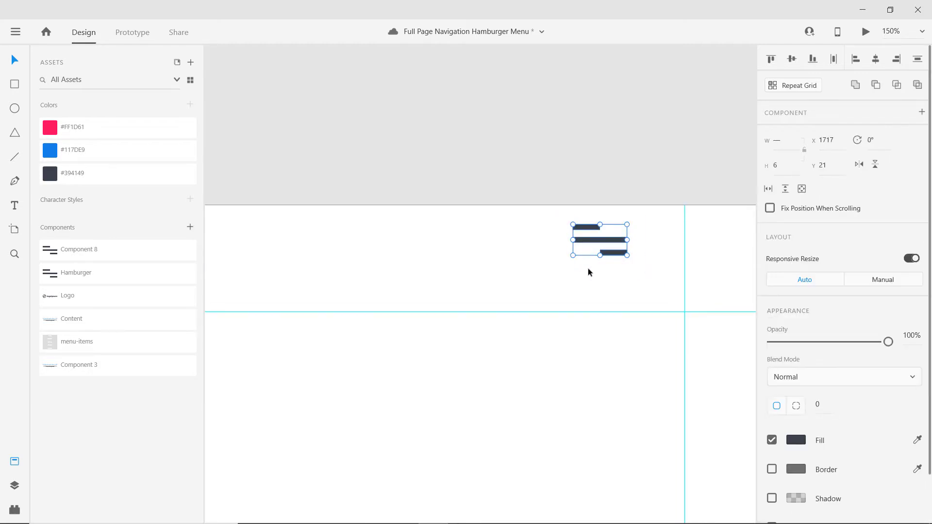
{"action": "right_click", "coordinate": [606, 245]}
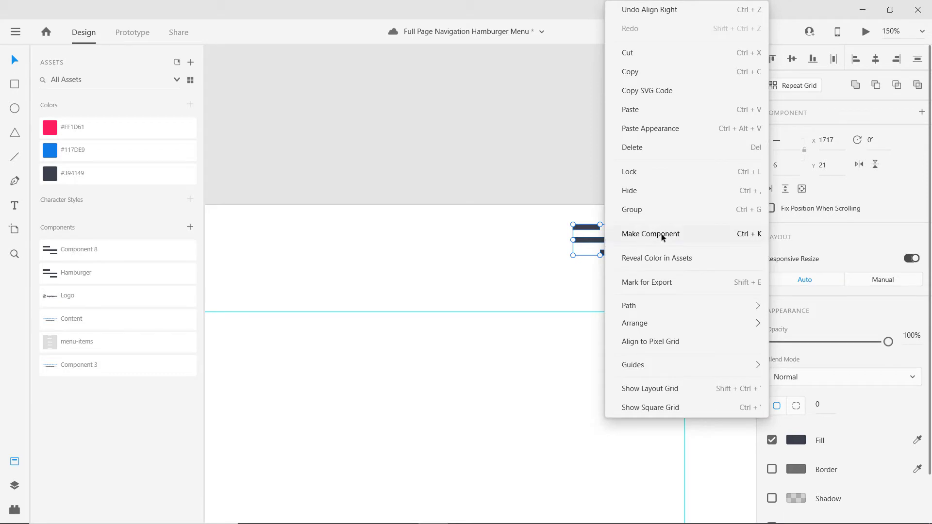
{"action": "left_click", "coordinate": [663, 238]}
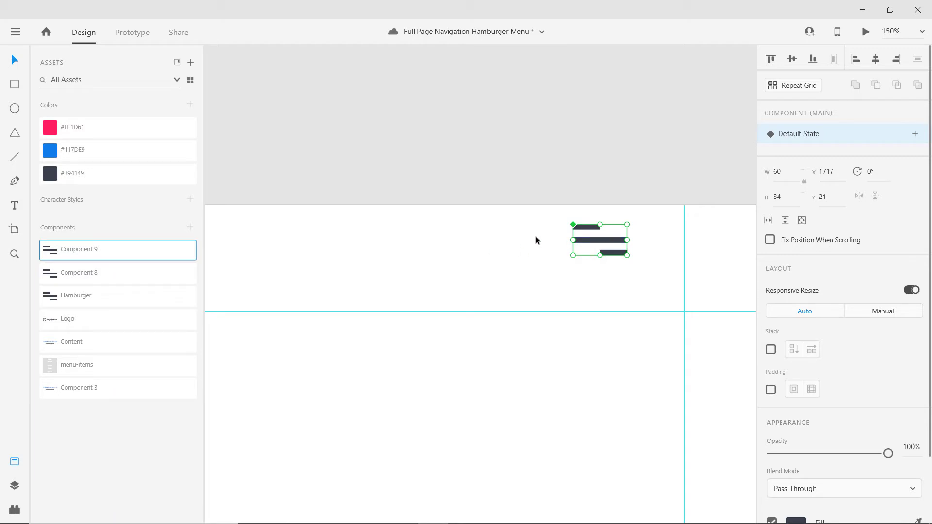
Step: Rename the new icon component as Hamburger
{"action": "double_click", "coordinate": [92, 254]}
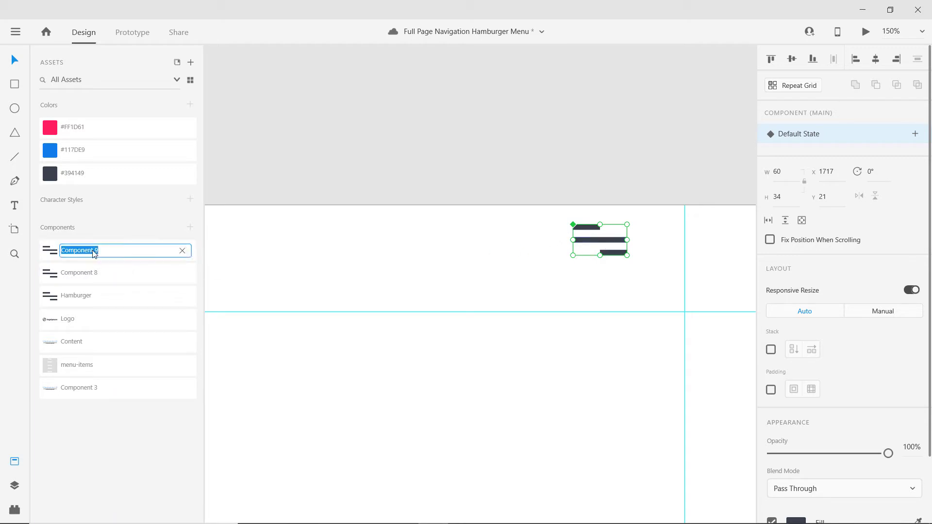
{"action": "type", "text": "M"}
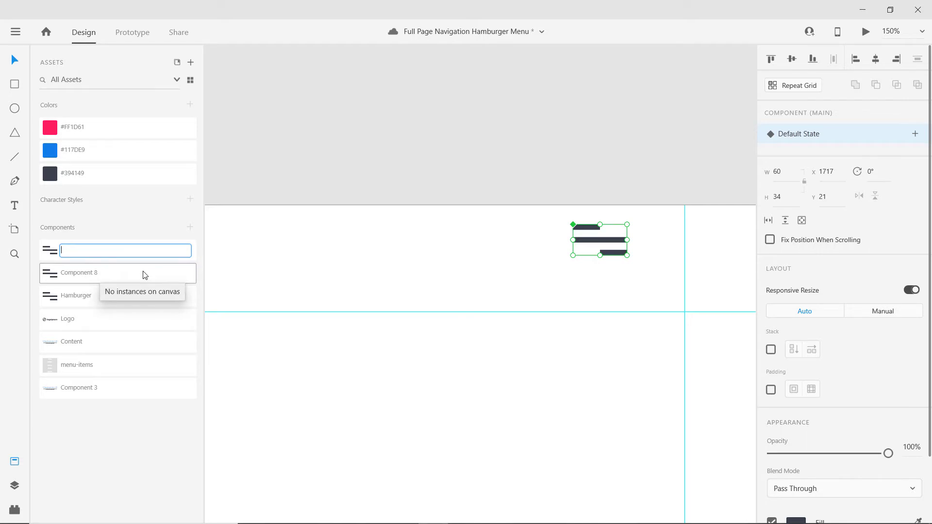
{"action": "type", "text": "Hamburger"}
{"action": "key", "text": "Return"}
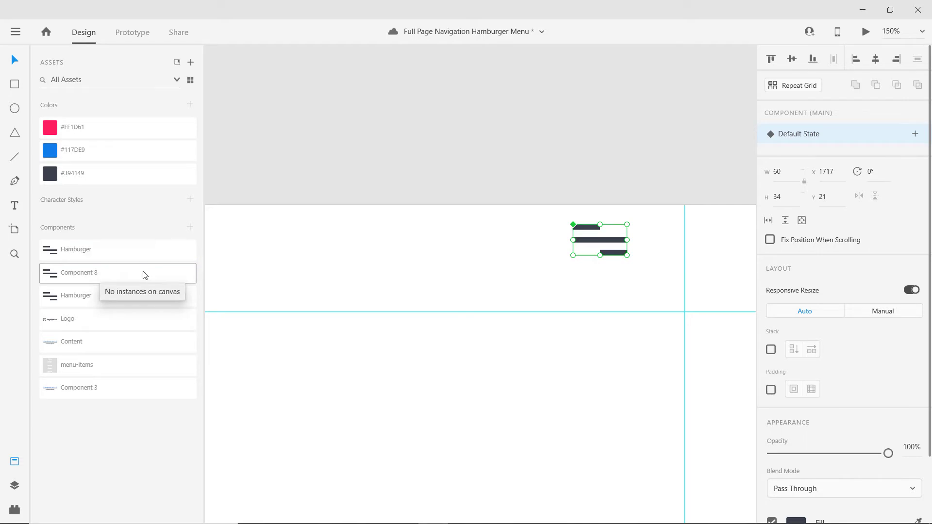
Step: Delete the unused Component 8 and the older Hamburger component from the document assets
{"action": "left_click", "coordinate": [142, 275]}
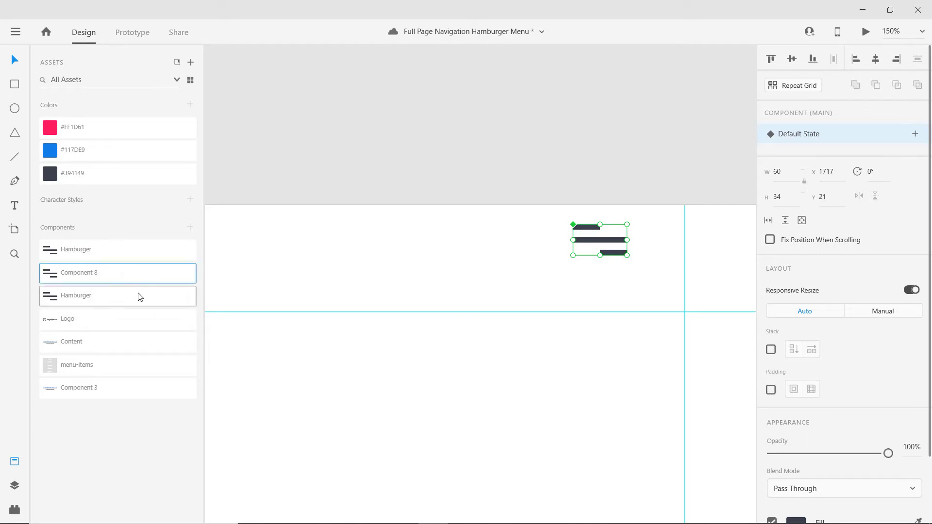
{"action": "left_click", "coordinate": [140, 297], "text": "shift"}
{"action": "right_click", "coordinate": [140, 297]}
{"action": "left_click", "coordinate": [155, 296]}
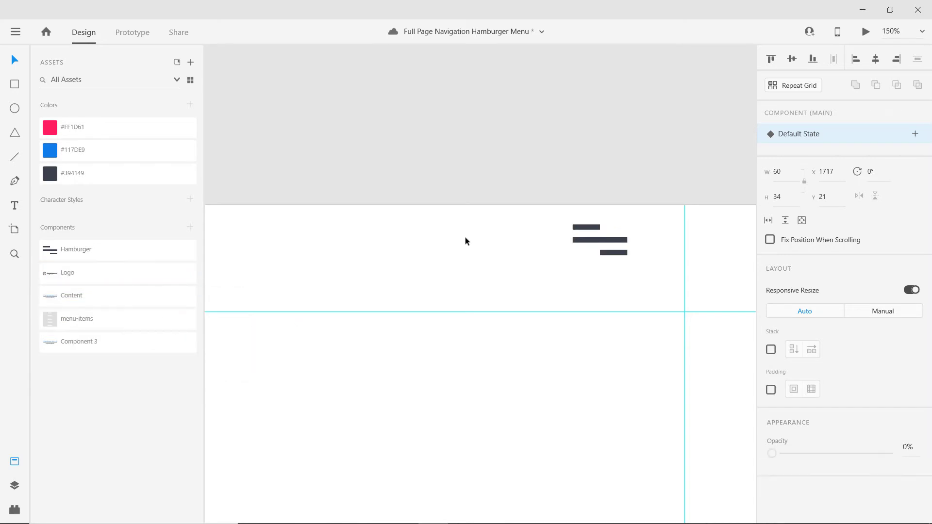
Step: Move the hamburger icon to X 1780, Y 36, with its outer edge on the vertical guide
{"action": "left_click_drag", "start_coordinate": [408, 262], "coordinate": [466, 273]}
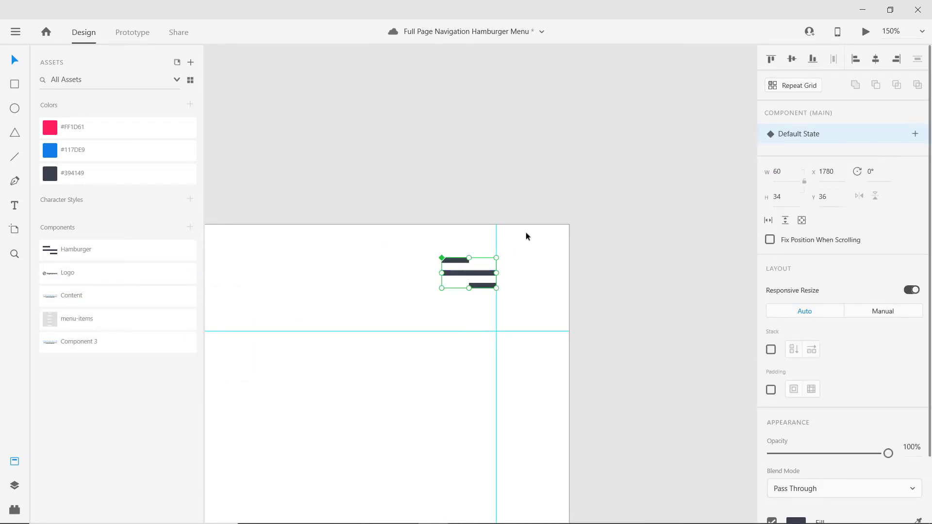
{"action": "left_click_drag", "start_coordinate": [526, 235], "coordinate": [613, 235]}
{"action": "left_click", "coordinate": [562, 304]}
Step: Try to align the two short bars vertically to the middle of the default icon and rotate them 45°
{"action": "double_click", "coordinate": [563, 287]}
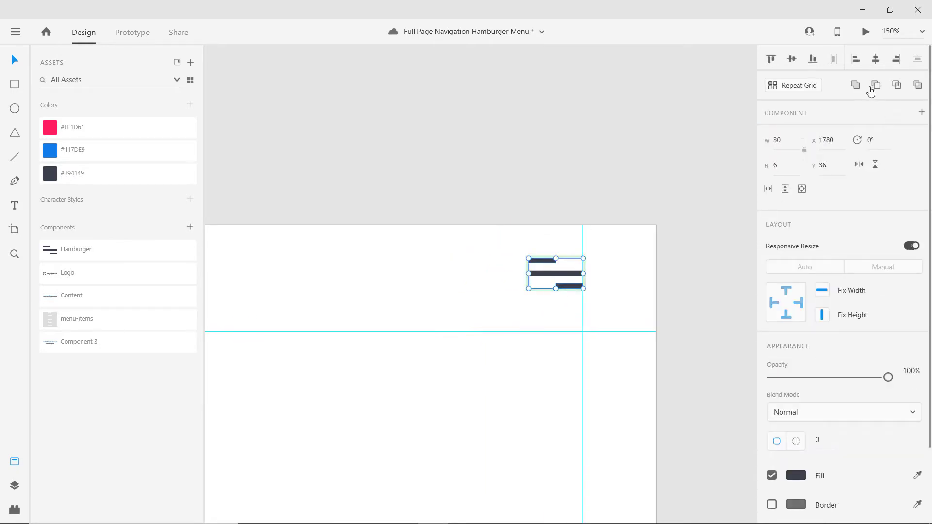
{"action": "left_click", "coordinate": [790, 59]}
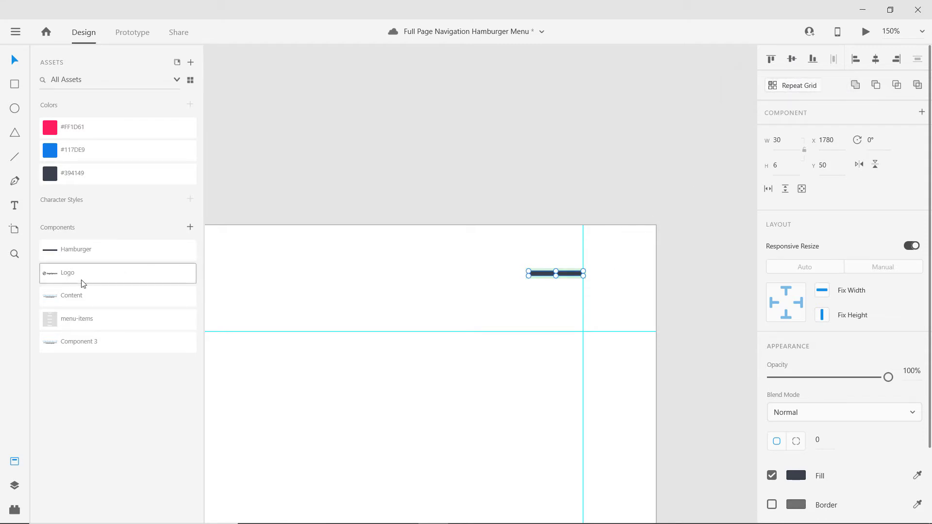
{"action": "left_click", "coordinate": [14, 486]}
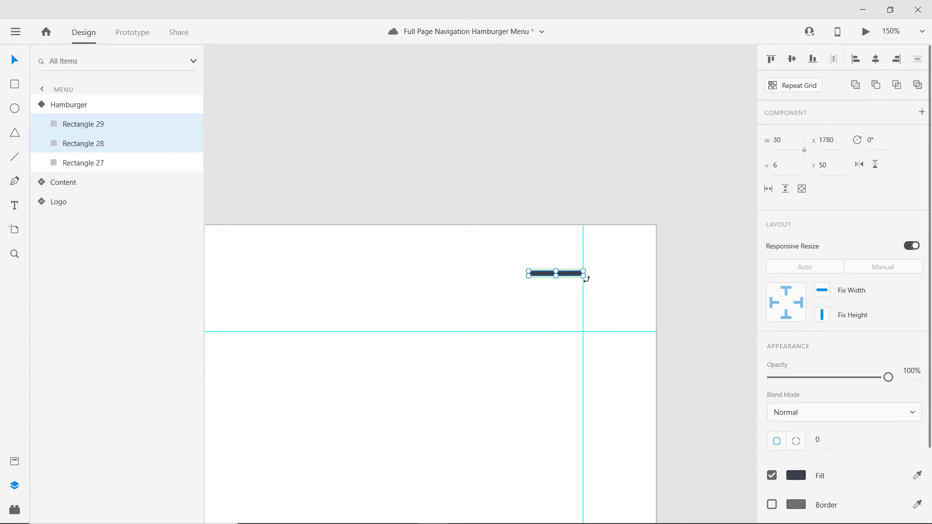
{"action": "left_click_drag", "start_coordinate": [586, 282], "coordinate": [576, 302]}
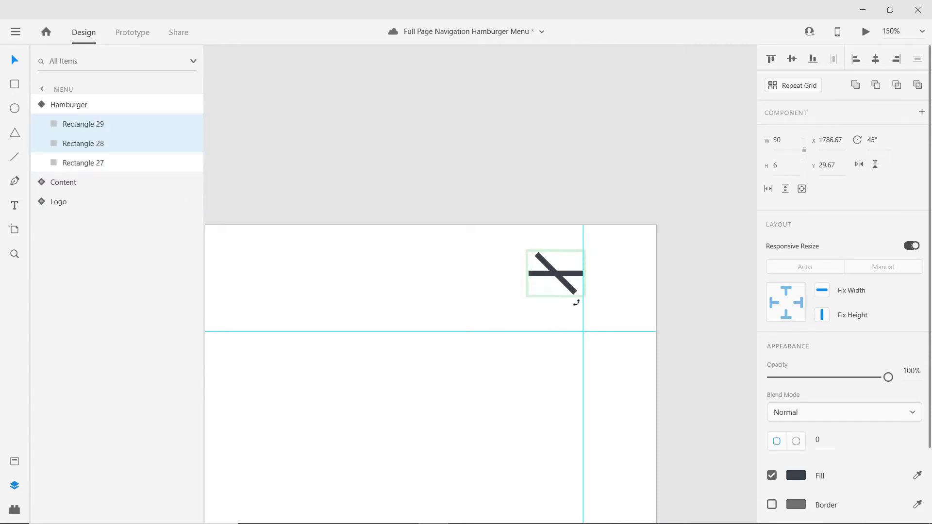
Step: Rotate the long bar of the default icon to -45° so the bars form a cross
{"action": "left_click", "coordinate": [100, 170]}
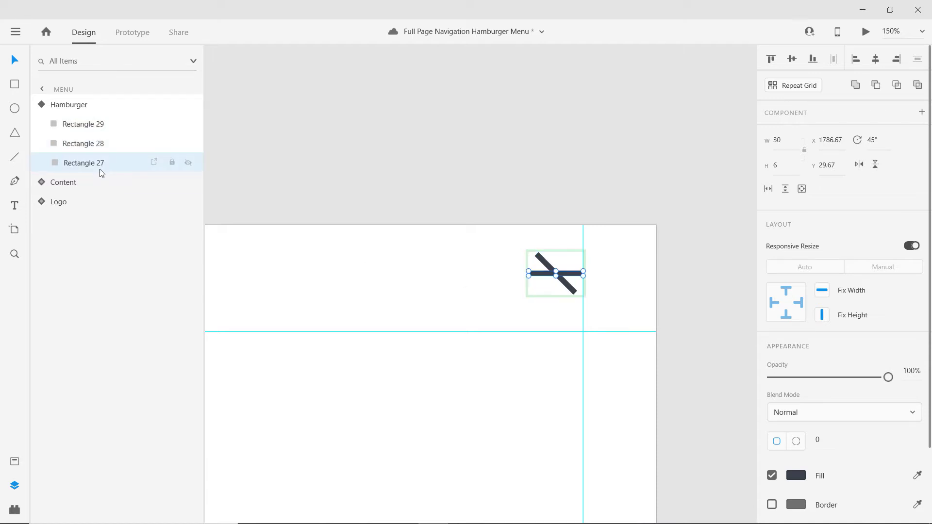
{"action": "left_click_drag", "start_coordinate": [586, 276], "coordinate": [584, 253]}
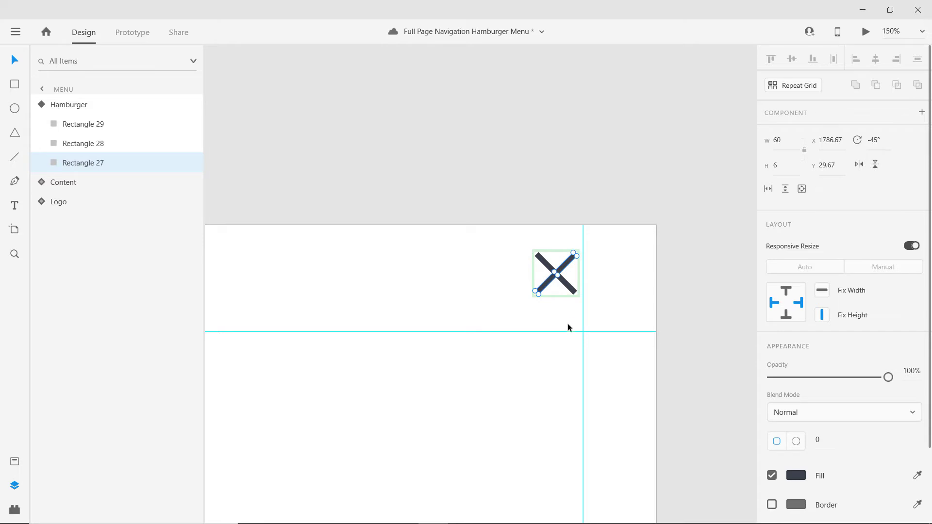
{"action": "left_click", "coordinate": [568, 326]}
{"action": "left_click_drag", "start_coordinate": [512, 233], "coordinate": [576, 299]}
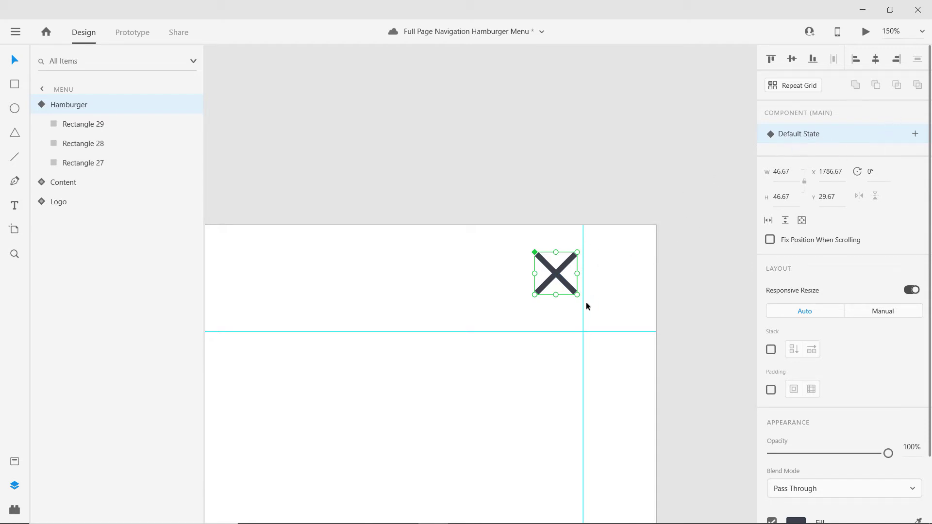
Step: Undo the rotations and the middle alignment of the hamburger bars
{"action": "key", "text": "ctrl+z"}
{"action": "key", "text": "ctrl+z"}
{"action": "key", "text": "ctrl+z"}
{"action": "key", "text": "ctrl+z"}
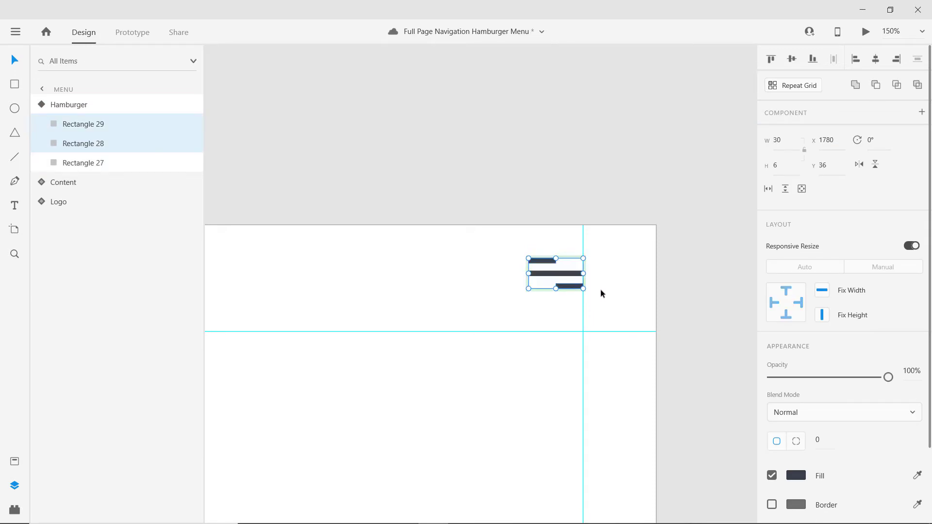
Step: Add a new state named "close state" to the Hamburger component
{"action": "left_click", "coordinate": [914, 134]}
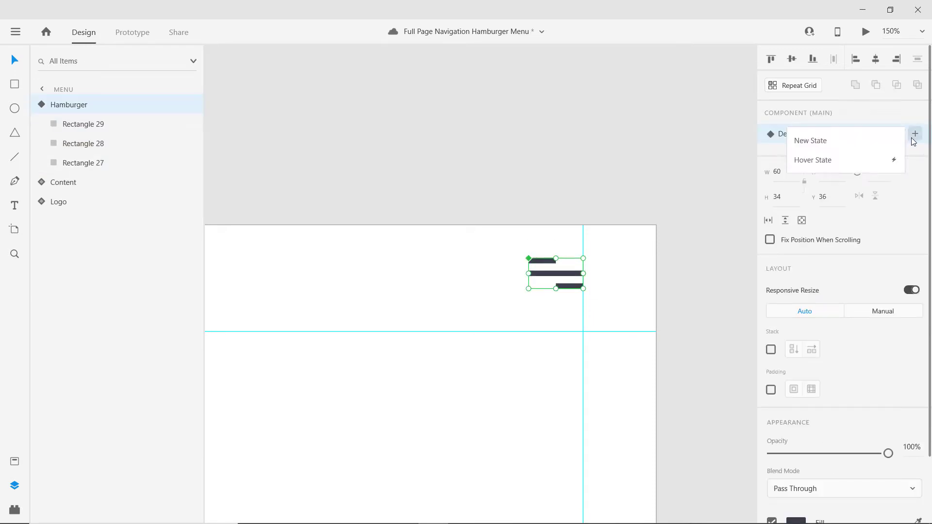
{"action": "left_click", "coordinate": [845, 149]}
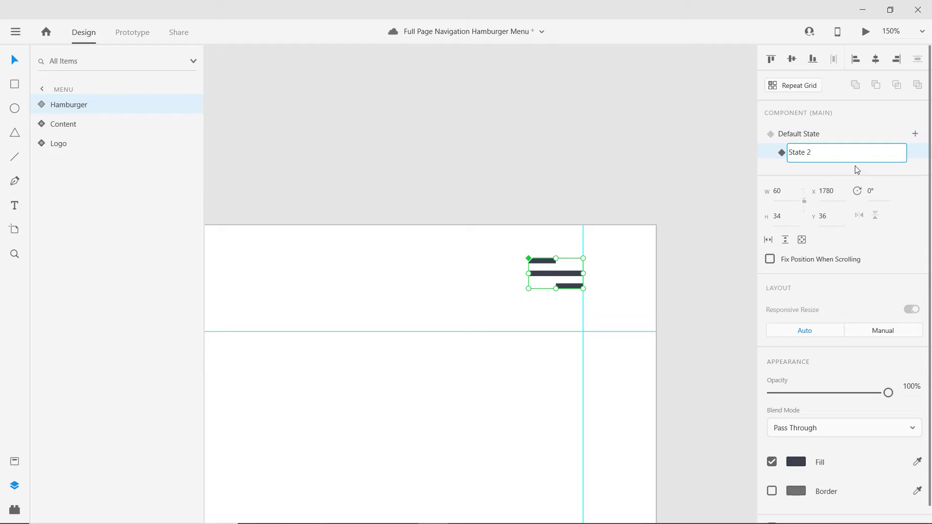
{"action": "key", "text": "ctrl+a"}
{"action": "type", "text": "close state"}
{"action": "key", "text": "Return"}
{"action": "left_click", "coordinate": [534, 306]}
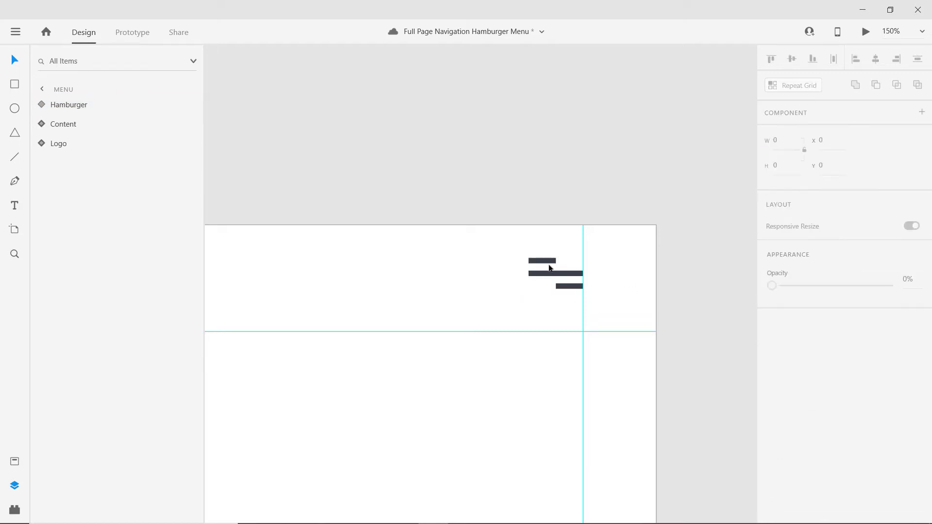
Step: In the close state, align the two short bars vertically to the middle and rotate them 45° together
{"action": "double_click", "coordinate": [549, 262]}
{"action": "left_click", "coordinate": [566, 286], "text": "shift"}
{"action": "left_click", "coordinate": [792, 60]}
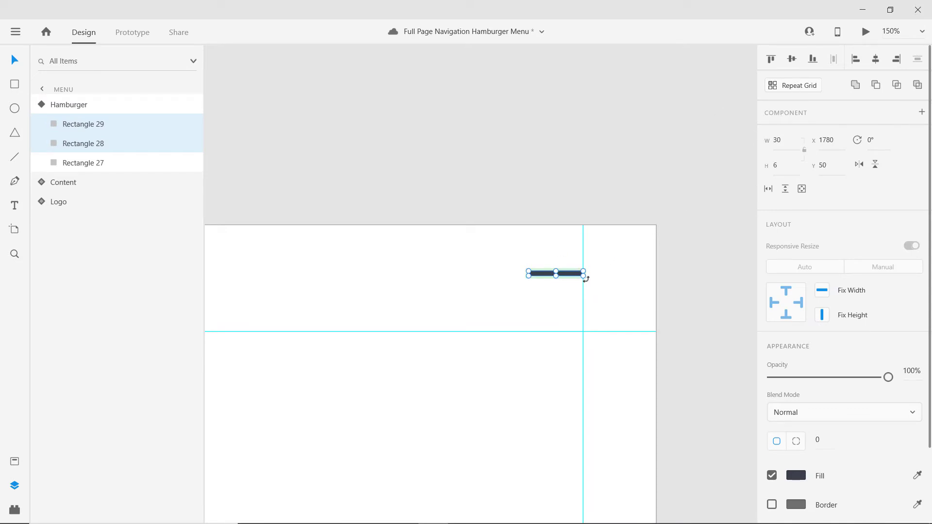
{"action": "left_click_drag", "start_coordinate": [587, 280], "coordinate": [580, 308]}
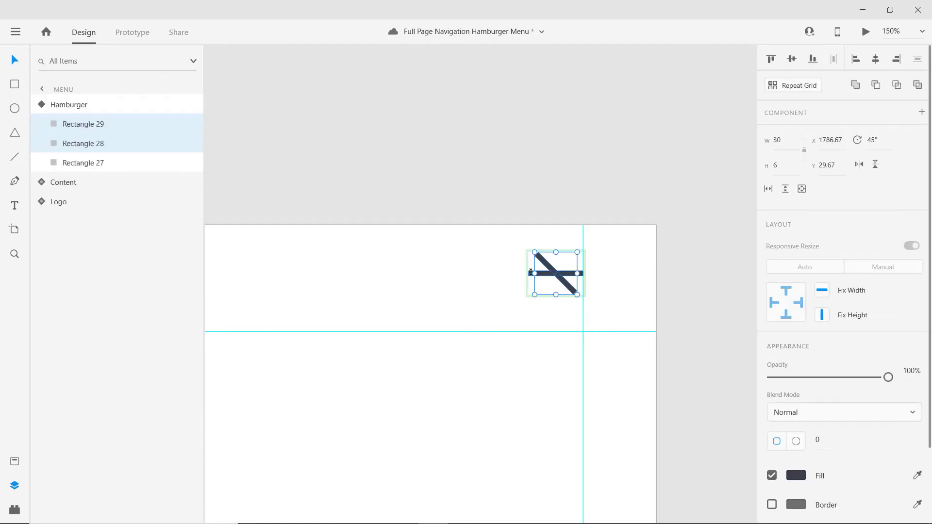
Step: Rotate the long bar of the close state to -45° to complete the cross
{"action": "left_click", "coordinate": [97, 164]}
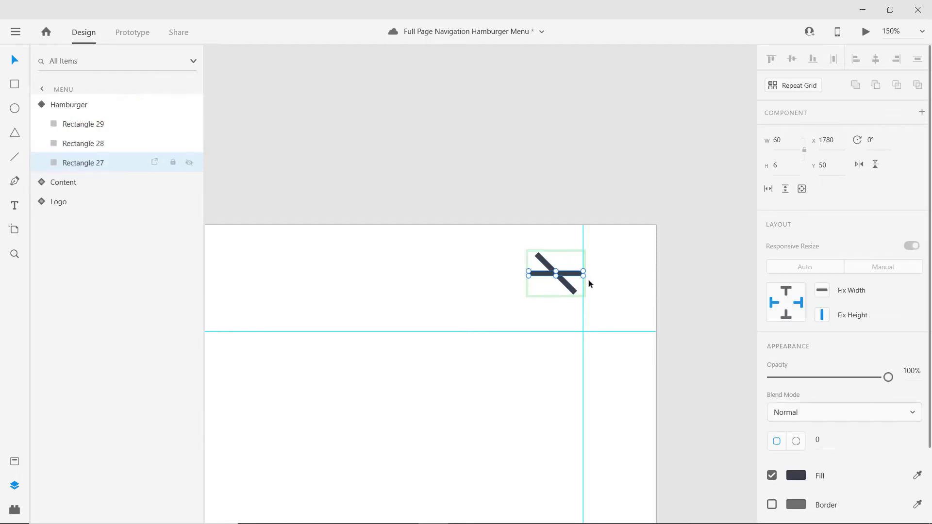
{"action": "left_click_drag", "start_coordinate": [583, 278], "coordinate": [630, 273]}
{"action": "left_click", "coordinate": [598, 251]}
{"action": "left_click", "coordinate": [599, 274]}
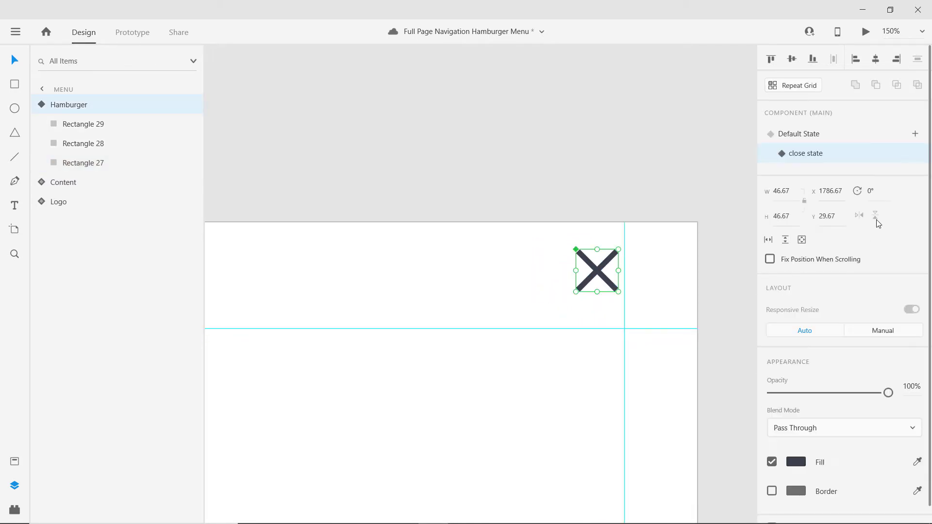
Step: Compare the Hamburger component's default state with its close state, ending on the default state
{"action": "left_click", "coordinate": [788, 140]}
{"action": "left_click", "coordinate": [794, 155]}
{"action": "left_click", "coordinate": [794, 139]}
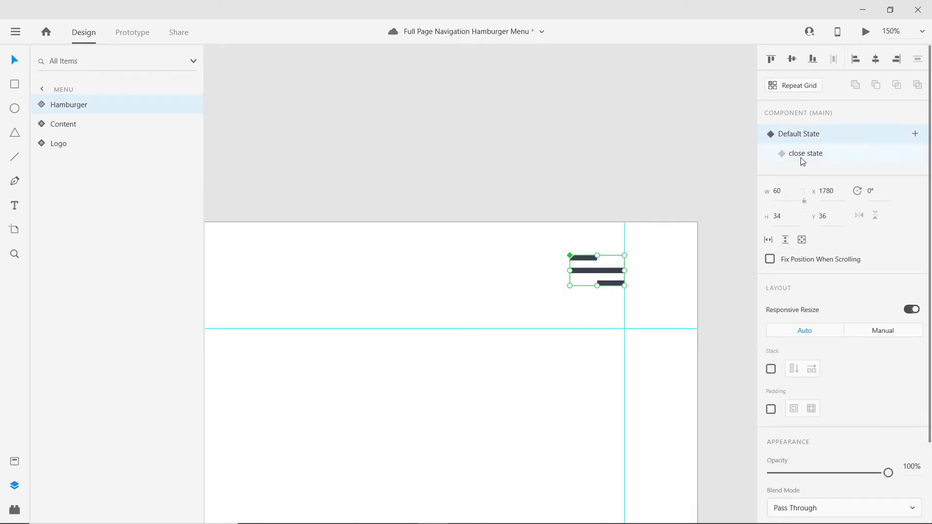
{"action": "left_click", "coordinate": [802, 154]}
{"action": "left_click", "coordinate": [806, 138]}
{"action": "left_click", "coordinate": [577, 295]}
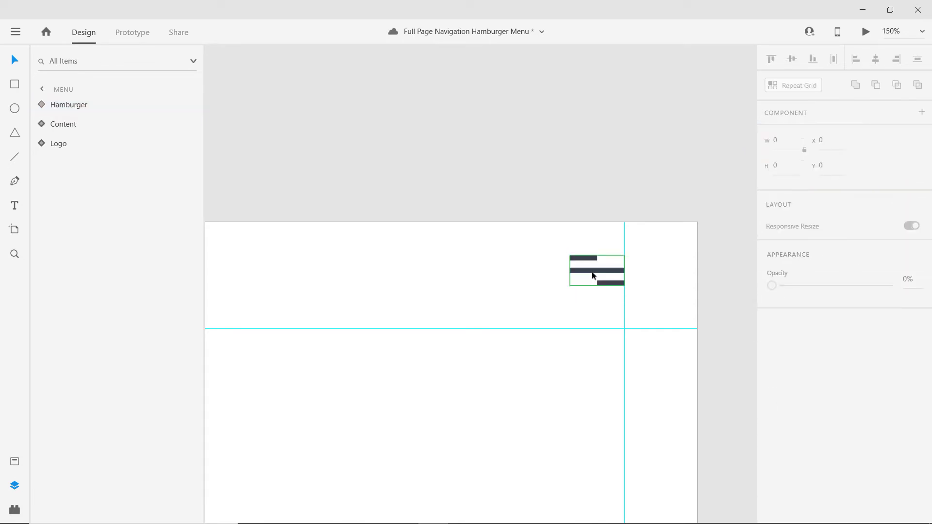
Step: Shift the hamburger icon vertically in the header to Y 37, keeping X at 1780
{"action": "left_click", "coordinate": [592, 276]}
{"action": "left_click_drag", "start_coordinate": [559, 331], "coordinate": [611, 314]}
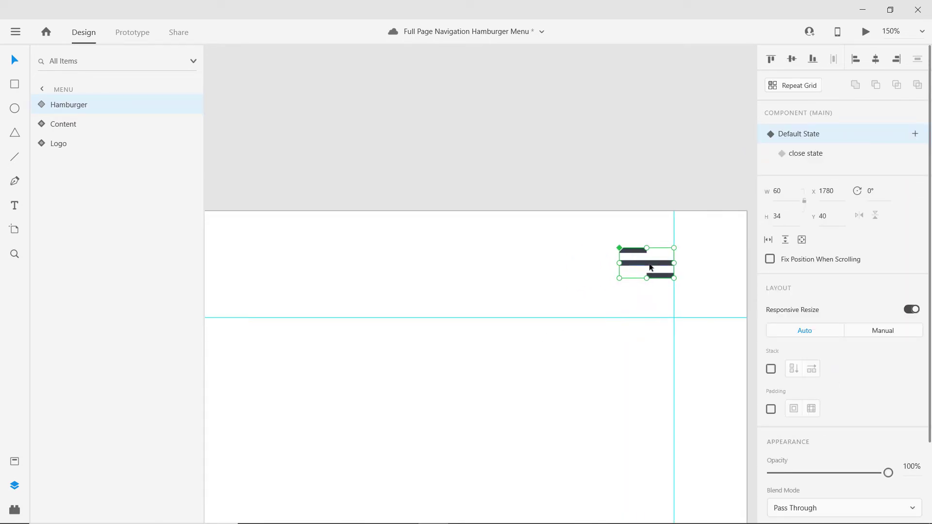
{"action": "left_click_drag", "start_coordinate": [649, 264], "coordinate": [649, 262]}
Step: Duplicate the Menu artboard beside the original, placing the copy at about X 1288, Y -112
{"action": "scroll", "coordinate": [569, 174], "scroll_direction": "down", "scroll_amount": 2}
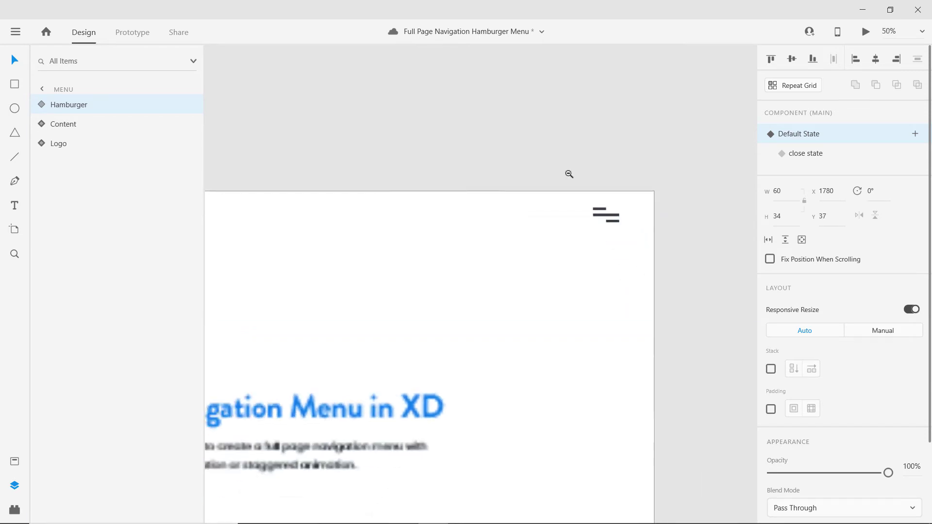
{"action": "left_click", "coordinate": [569, 173], "text": "alt"}
{"action": "left_click_drag", "start_coordinate": [439, 225], "coordinate": [334, 179]}
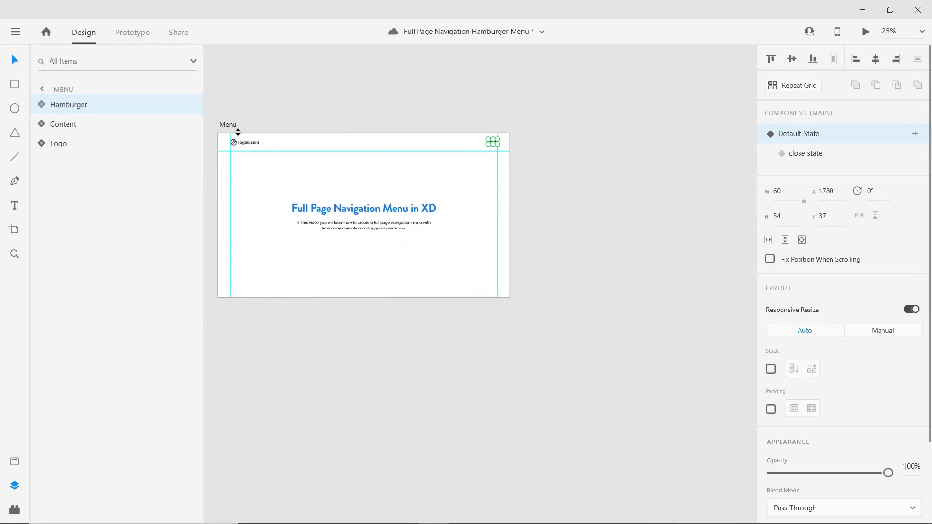
{"action": "left_click", "coordinate": [229, 124]}
{"action": "left_click_drag", "start_coordinate": [229, 124], "coordinate": [543, 125]}
{"action": "left_click_drag", "start_coordinate": [668, 145], "coordinate": [444, 167]}
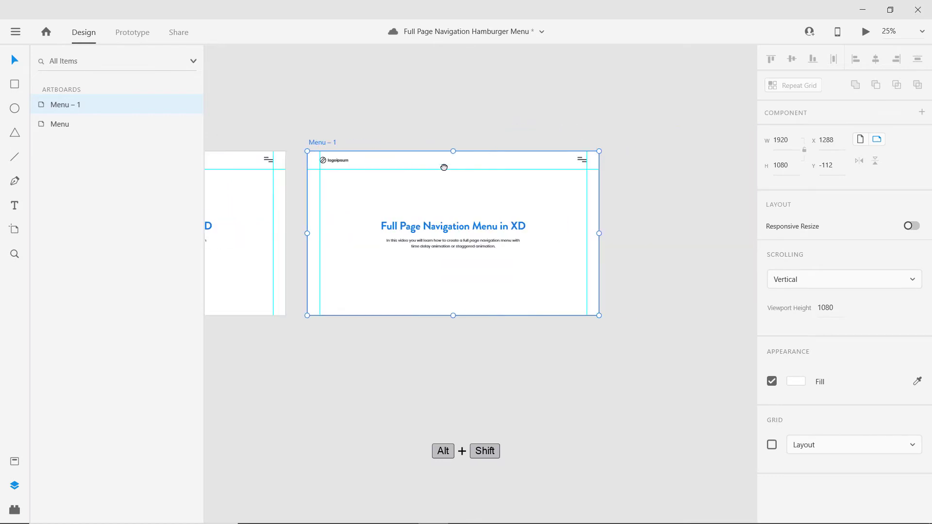
{"action": "left_click", "coordinate": [453, 184]}
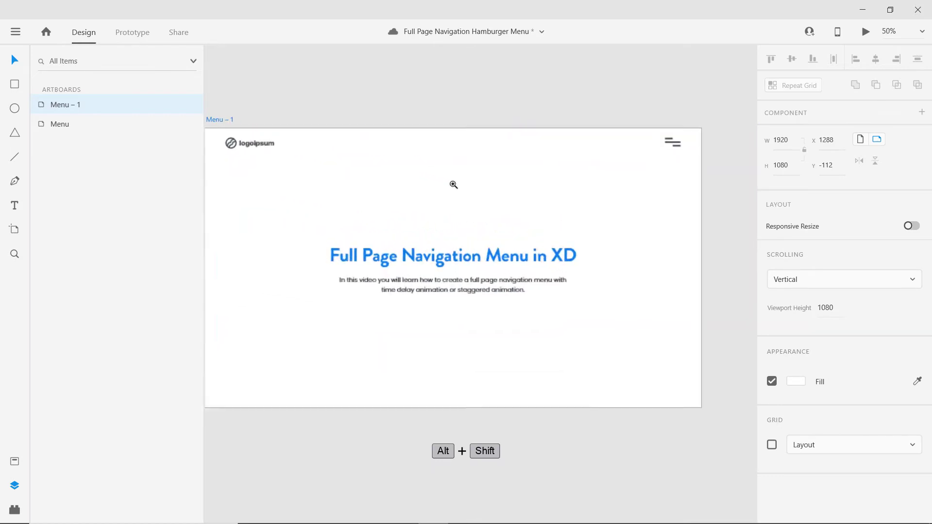
{"action": "left_click_drag", "start_coordinate": [631, 198], "coordinate": [637, 197]}
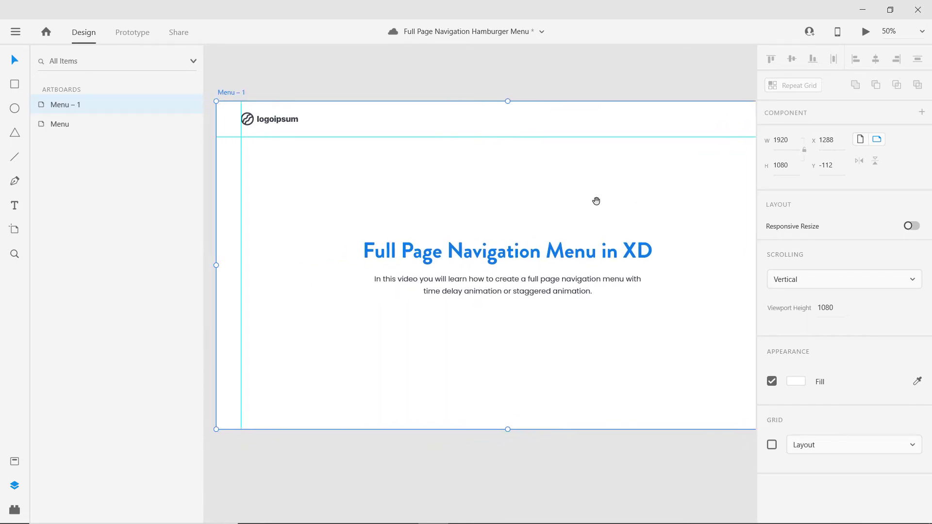
Step: Draw a rectangle on the Menu – 1 artboard and set its size to 1920 wide by 1080 high
{"action": "left_click_drag", "start_coordinate": [539, 226], "coordinate": [513, 231]}
{"action": "mouse_move", "coordinate": [475, 203]}
{"action": "left_mouse_down"}
{"action": "mouse_move", "coordinate": [504, 201]}
{"action": "mouse_move", "coordinate": [463, 206]}
{"action": "left_mouse_up"}
{"action": "left_click", "coordinate": [445, 192], "text": "alt"}
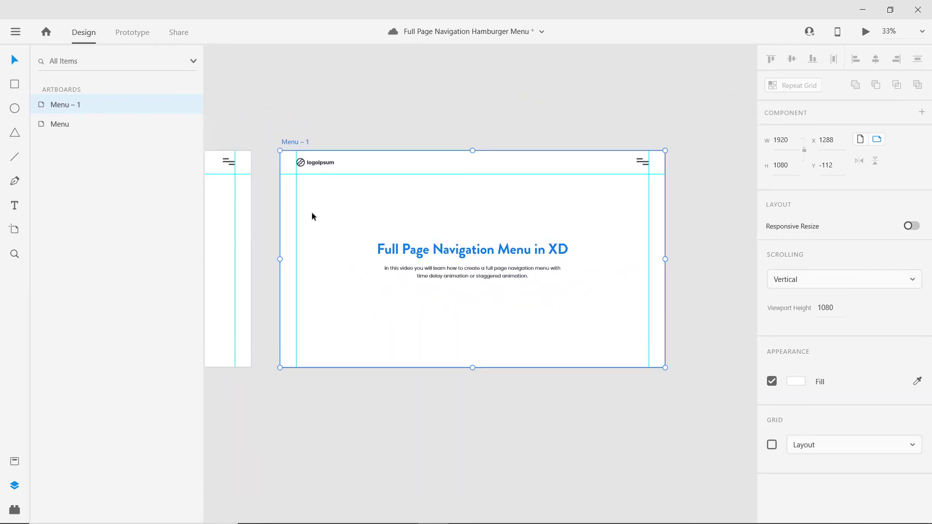
{"action": "left_click", "coordinate": [15, 95]}
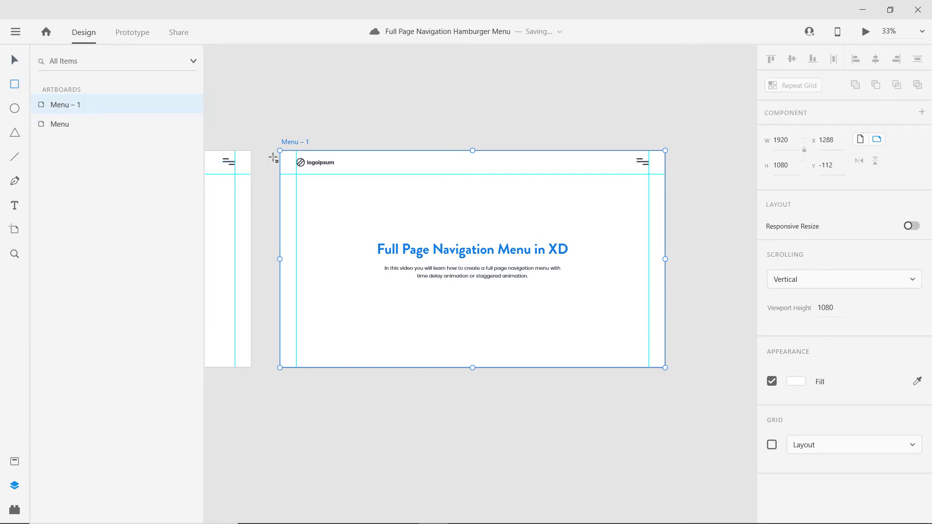
{"action": "left_click_drag", "start_coordinate": [321, 183], "coordinate": [371, 226]}
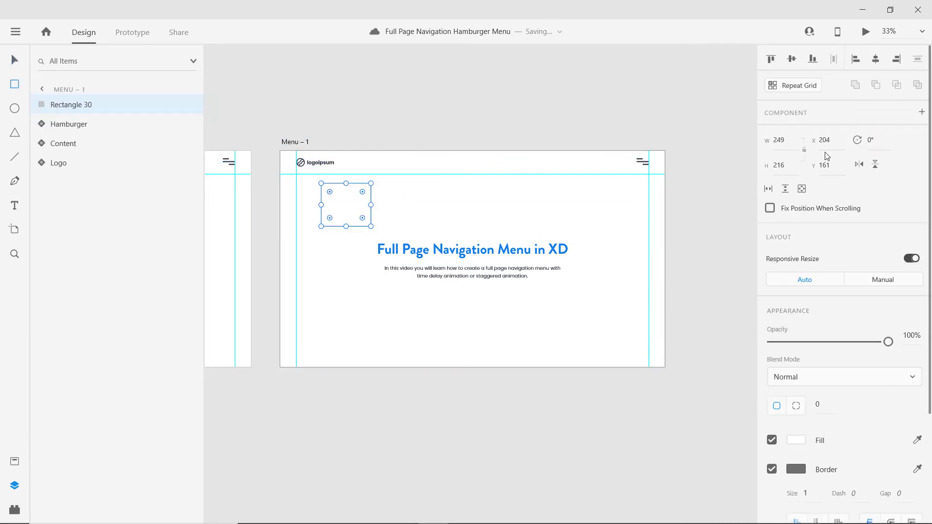
{"action": "left_click", "coordinate": [792, 139]}
{"action": "type", "text": "1920"}
{"action": "key", "text": "Tab"}
{"action": "type", "text": "1080"}
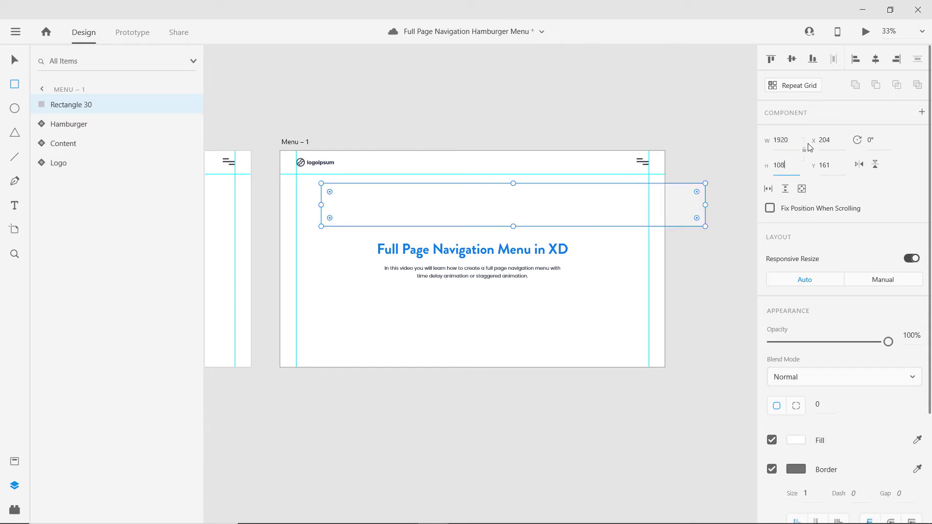
{"action": "key", "text": "Return"}
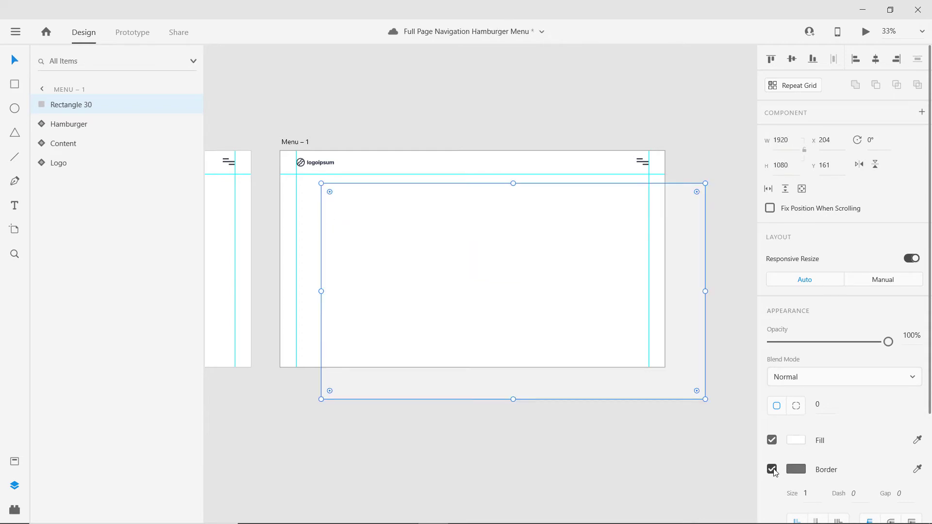
Step: Remove the rectangle's border and fill it with the saved dark color #394149
{"action": "left_click", "coordinate": [772, 469]}
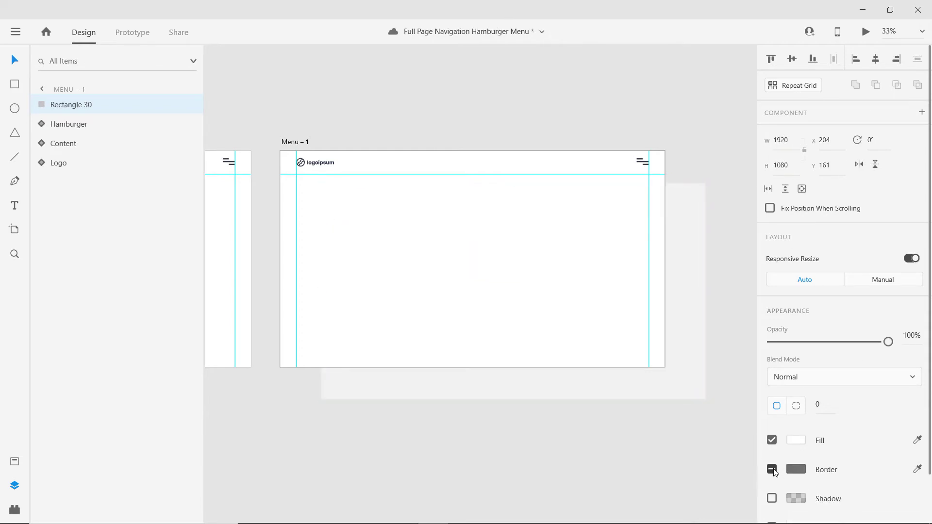
{"action": "left_click", "coordinate": [795, 440]}
{"action": "left_click", "coordinate": [14, 461]}
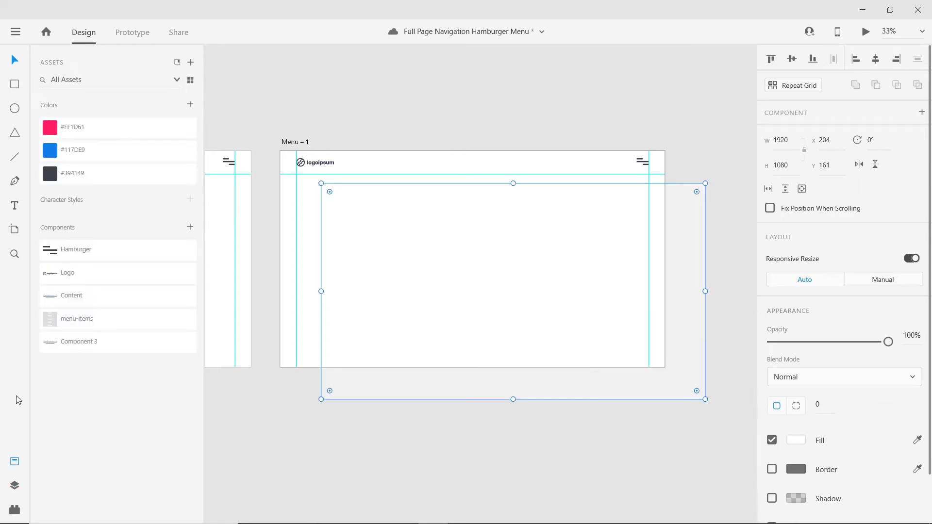
{"action": "right_click", "coordinate": [97, 176]}
{"action": "left_click", "coordinate": [124, 267]}
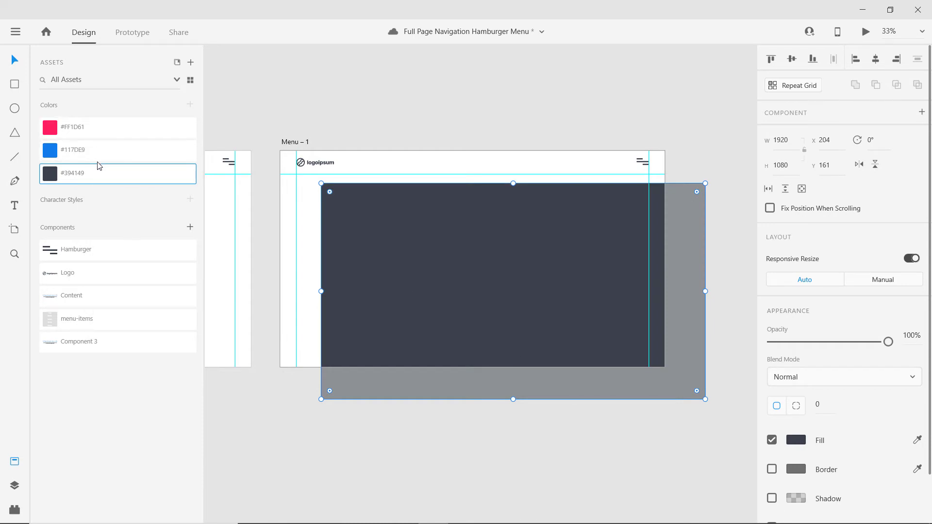
Step: Center the dark rectangle vertically and horizontally on the Menu – 1 artboard so that it covers it fully
{"action": "left_click_drag", "start_coordinate": [453, 278], "coordinate": [450, 247]}
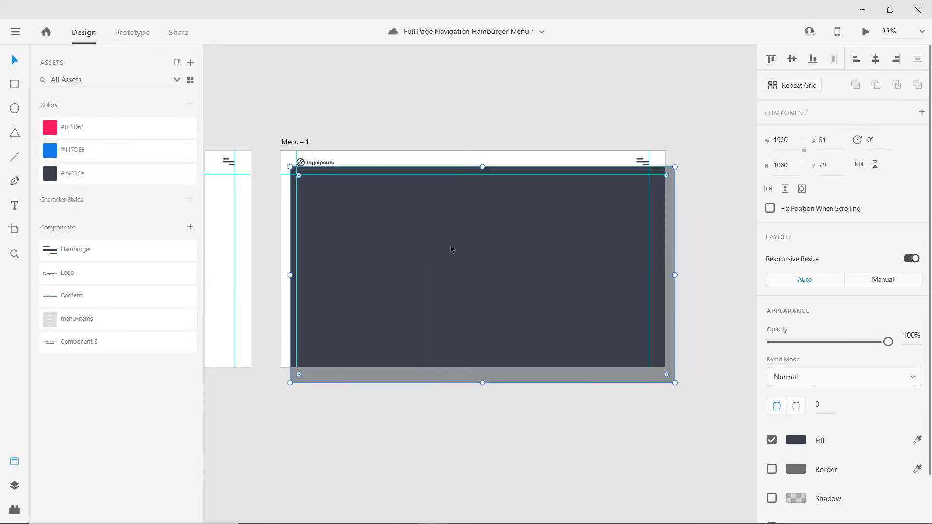
{"action": "left_click", "coordinate": [791, 59]}
{"action": "left_click", "coordinate": [874, 60]}
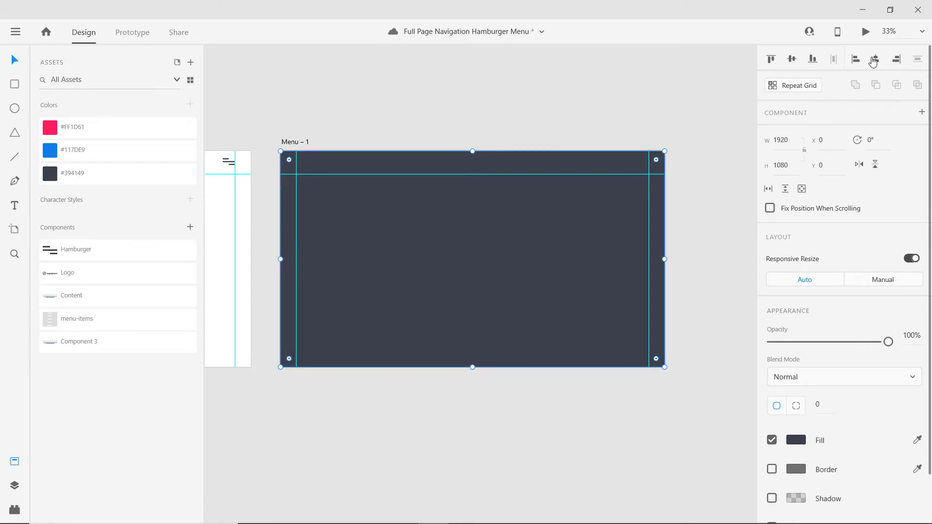
{"action": "left_click", "coordinate": [663, 130]}
Step: Move the Hamburger and Logo layers of Menu – 1 above the dark rectangle in the layer order
{"action": "scroll", "coordinate": [457, 171], "scroll_direction": "up", "scroll_amount": 2}
{"action": "left_click_drag", "start_coordinate": [459, 173], "coordinate": [508, 197]}
{"action": "scroll", "coordinate": [493, 151], "scroll_direction": "down", "scroll_amount": 2}
{"action": "left_click", "coordinate": [500, 189]}
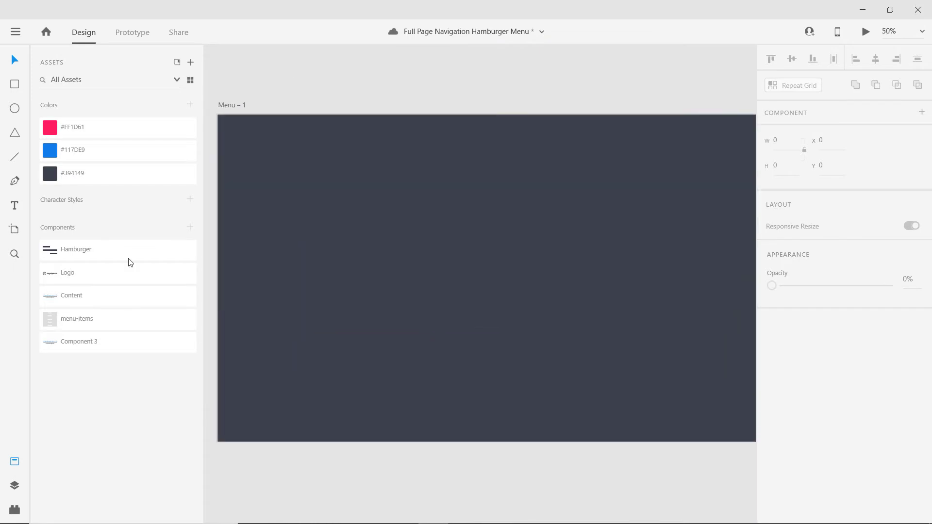
{"action": "left_click", "coordinate": [16, 484]}
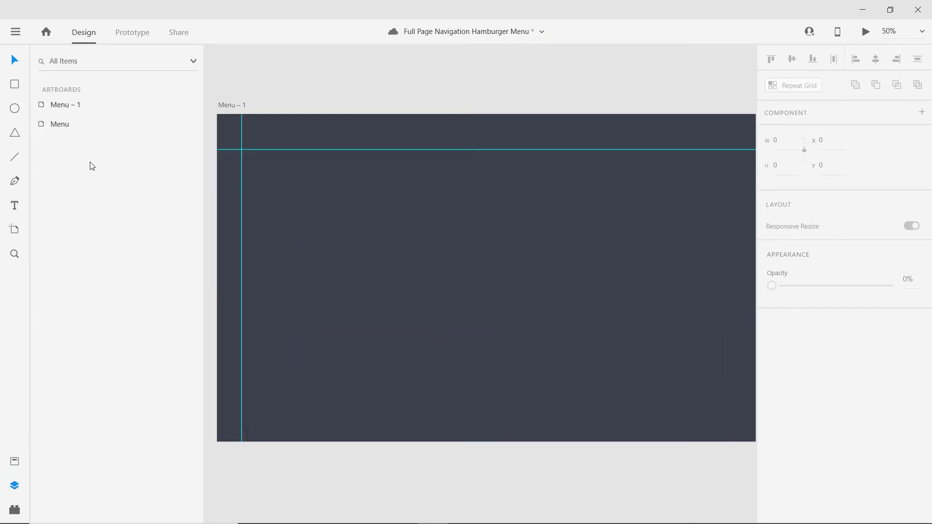
{"action": "double_click", "coordinate": [69, 102]}
{"action": "double_click", "coordinate": [272, 160]}
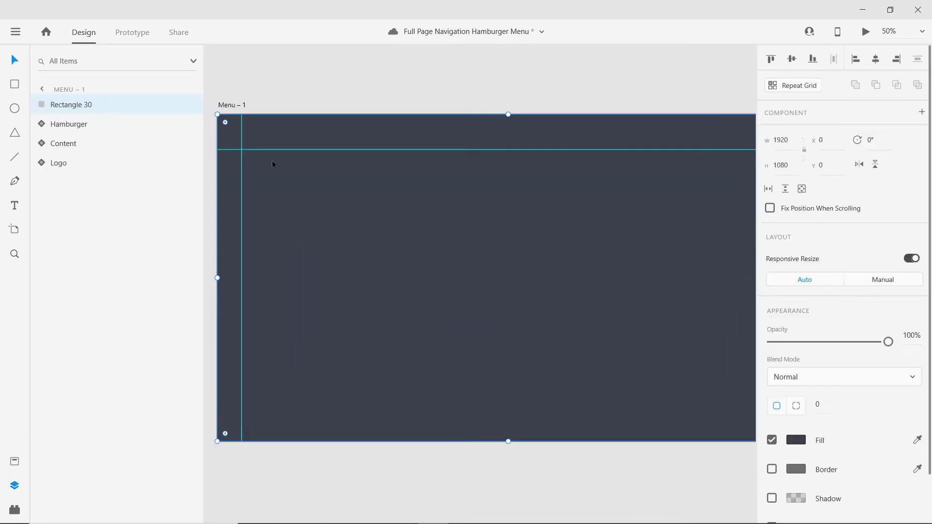
{"action": "key", "text": "Escape"}
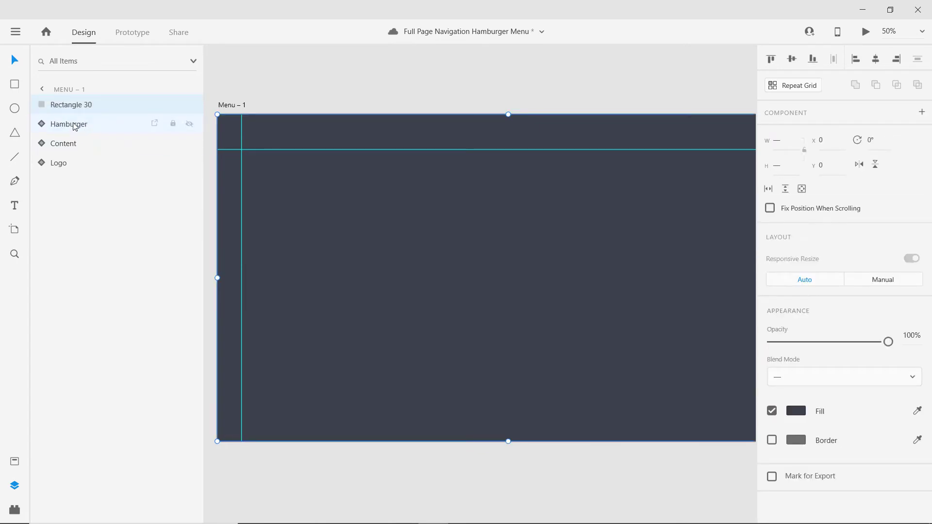
{"action": "left_click", "coordinate": [74, 126]}
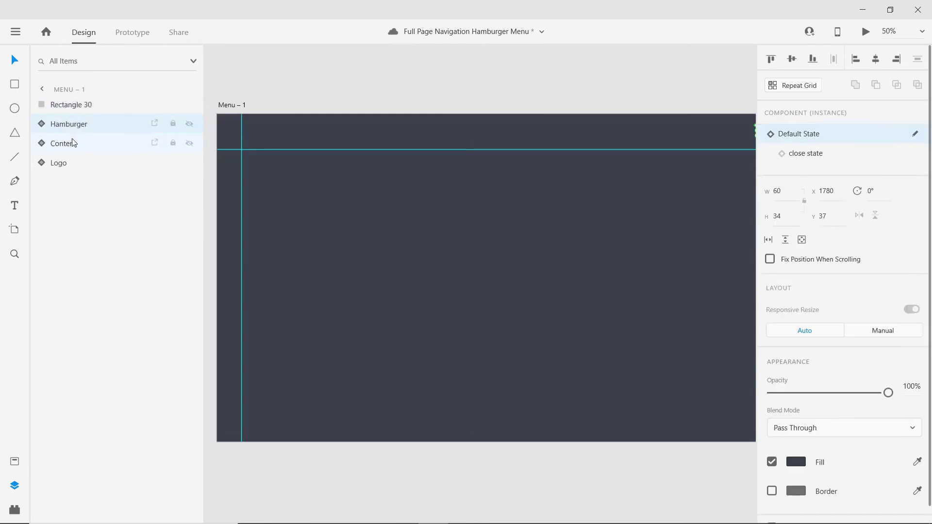
{"action": "left_click", "coordinate": [63, 162], "text": "shift"}
{"action": "left_click_drag", "start_coordinate": [79, 127], "coordinate": [80, 103]}
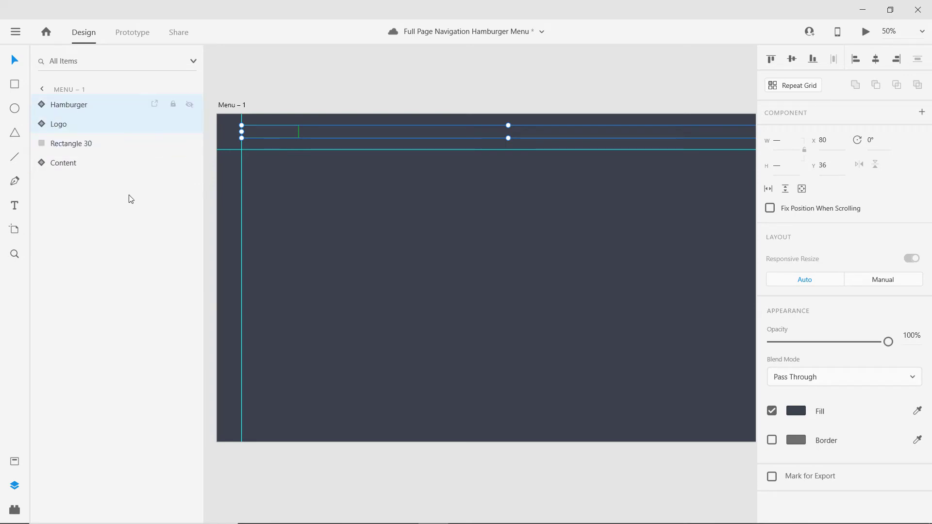
Step: Change the fill of the logo on the Menu – 1 artboard to white, #FFFFFF
{"action": "left_click", "coordinate": [504, 77]}
{"action": "scroll", "coordinate": [393, 177], "scroll_direction": "left", "scroll_amount": 2}
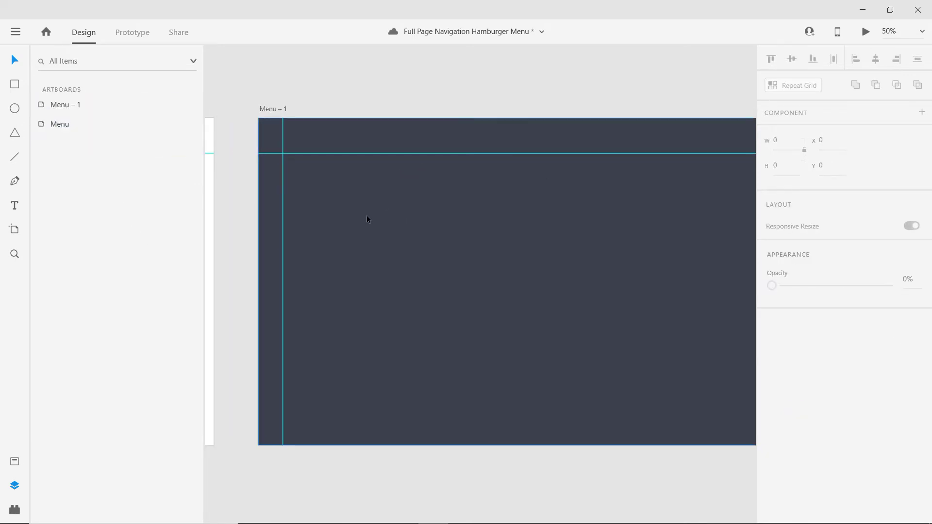
{"action": "left_click", "coordinate": [361, 187]}
{"action": "left_click", "coordinate": [324, 136]}
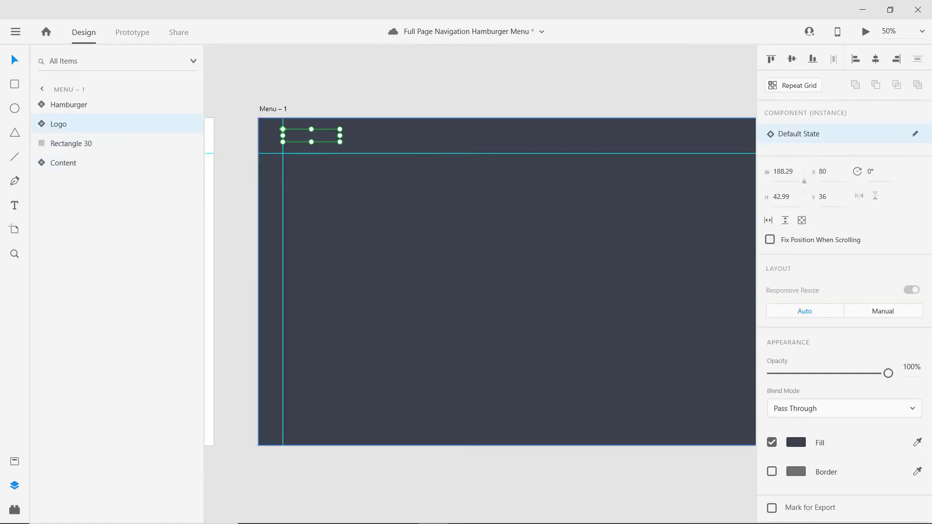
{"action": "left_click", "coordinate": [796, 443]}
{"action": "left_click_drag", "start_coordinate": [679, 388], "coordinate": [363, 129]}
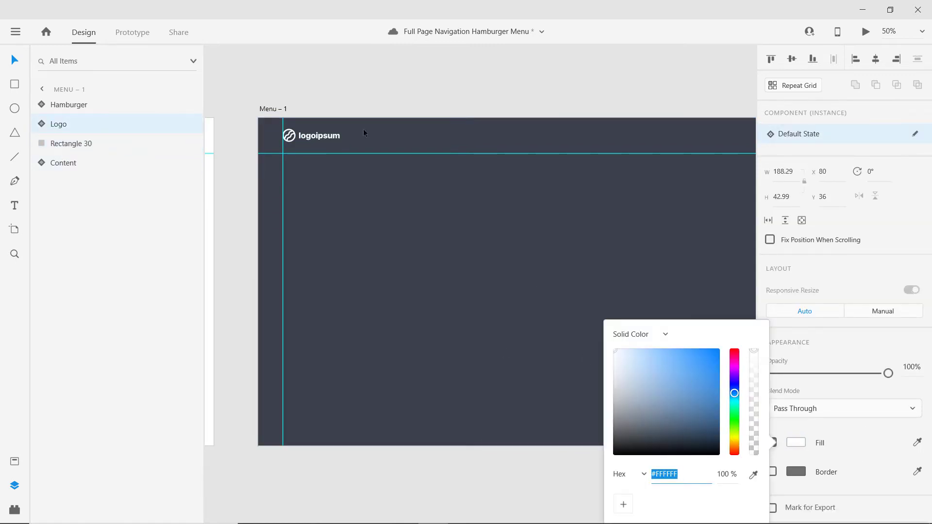
{"action": "left_click", "coordinate": [382, 99]}
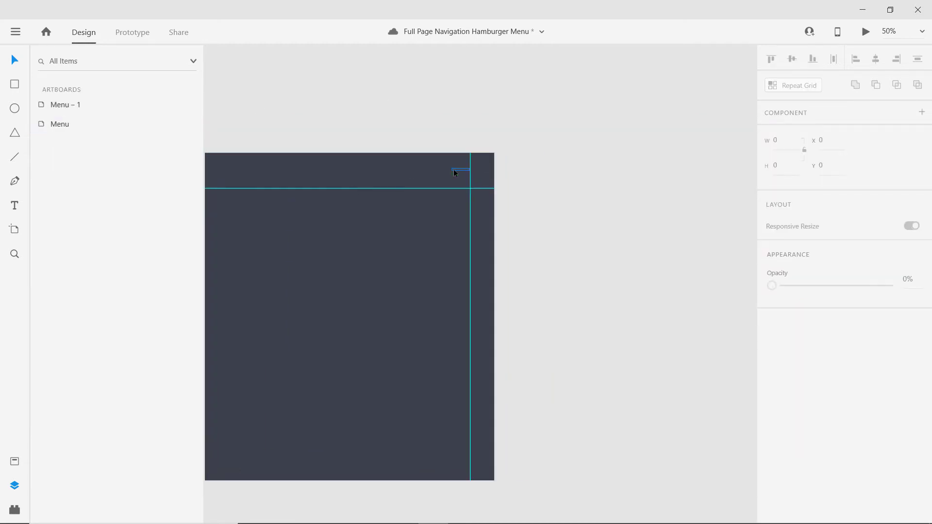
Step: Switch the Hamburger instance on the Menu – 1 artboard to its close state
{"action": "double_click", "coordinate": [455, 170]}
{"action": "left_click", "coordinate": [74, 103]}
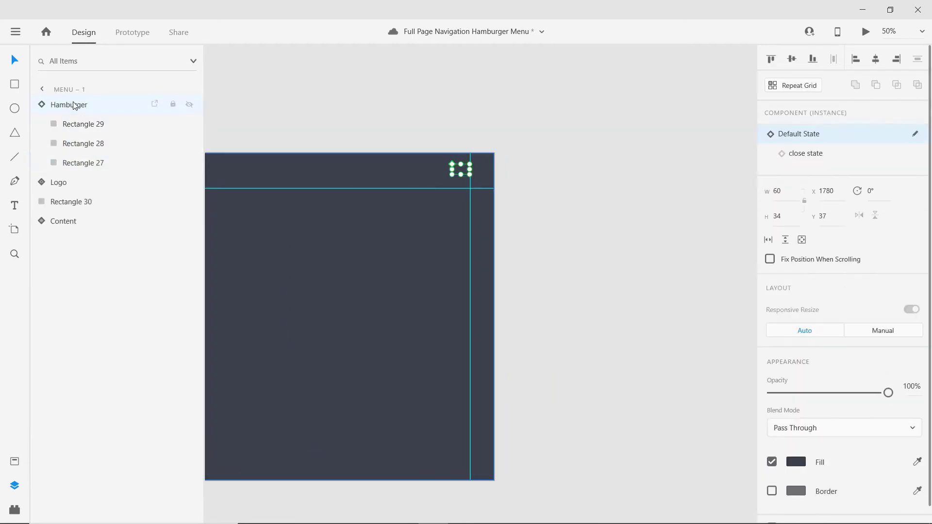
{"action": "left_click", "coordinate": [811, 156]}
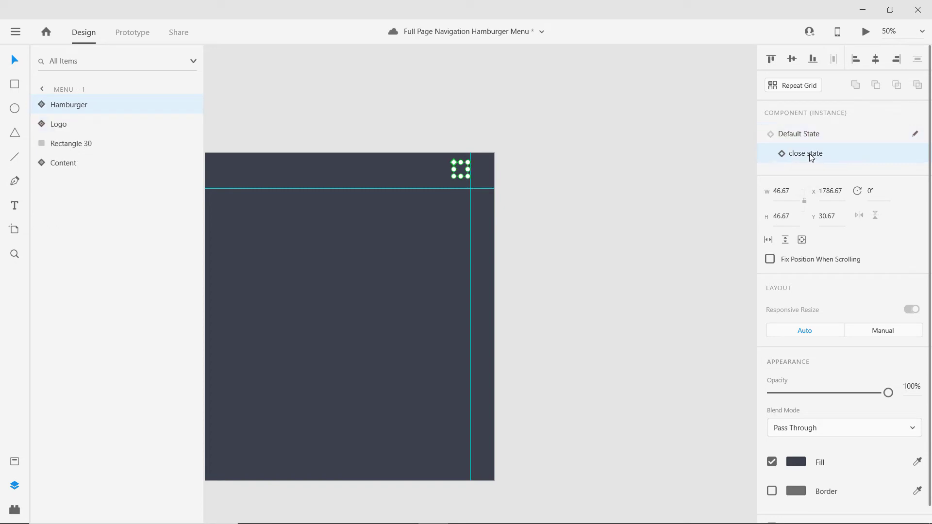
{"action": "left_click", "coordinate": [42, 105]}
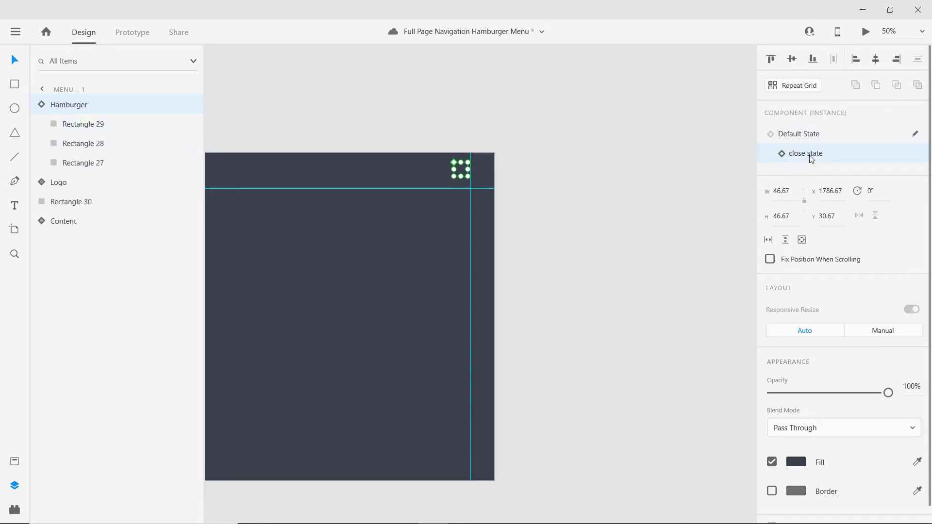
{"action": "left_click", "coordinate": [540, 200]}
Step: Set the main Hamburger component on the Menu artboard to its close state and fill the cross with #FF1D61
{"action": "left_click_drag", "start_coordinate": [286, 296], "coordinate": [703, 237]}
{"action": "left_click_drag", "start_coordinate": [208, 212], "coordinate": [343, 244]}
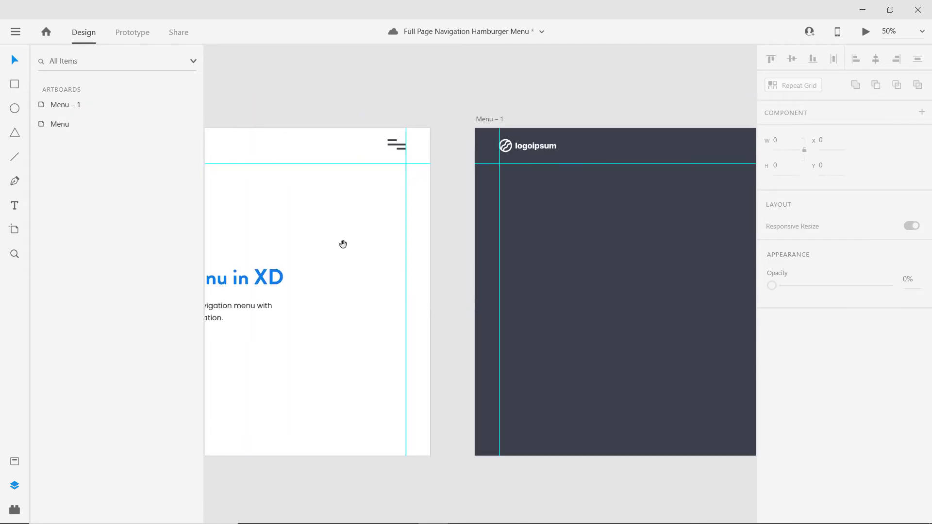
{"action": "left_click", "coordinate": [390, 144]}
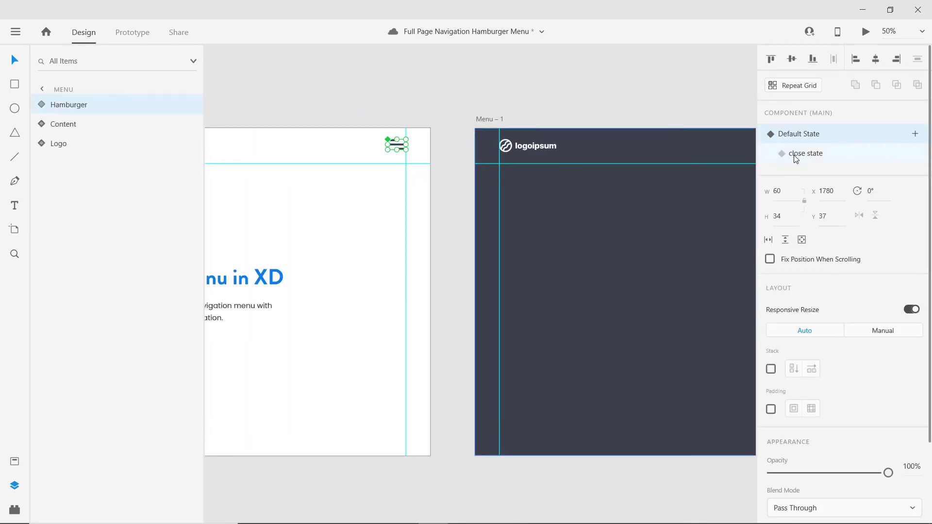
{"action": "left_click", "coordinate": [800, 154]}
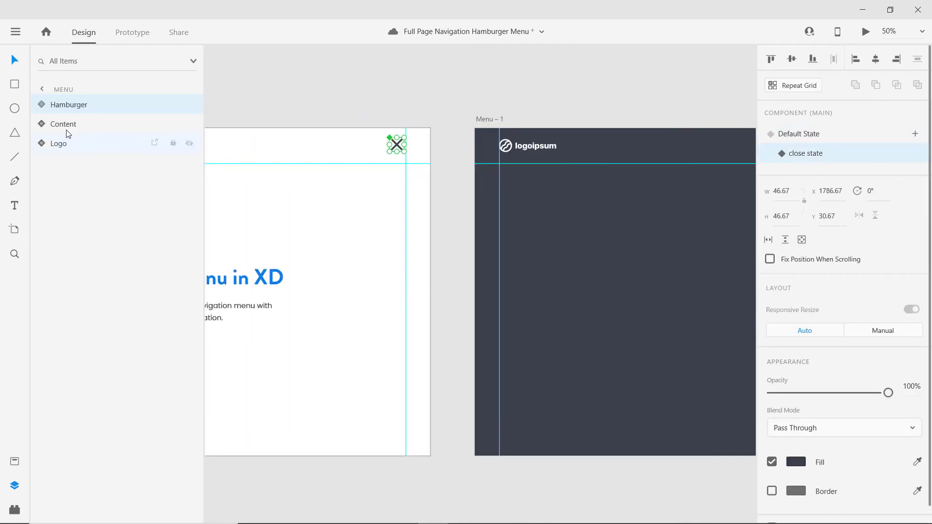
{"action": "left_click", "coordinate": [15, 462]}
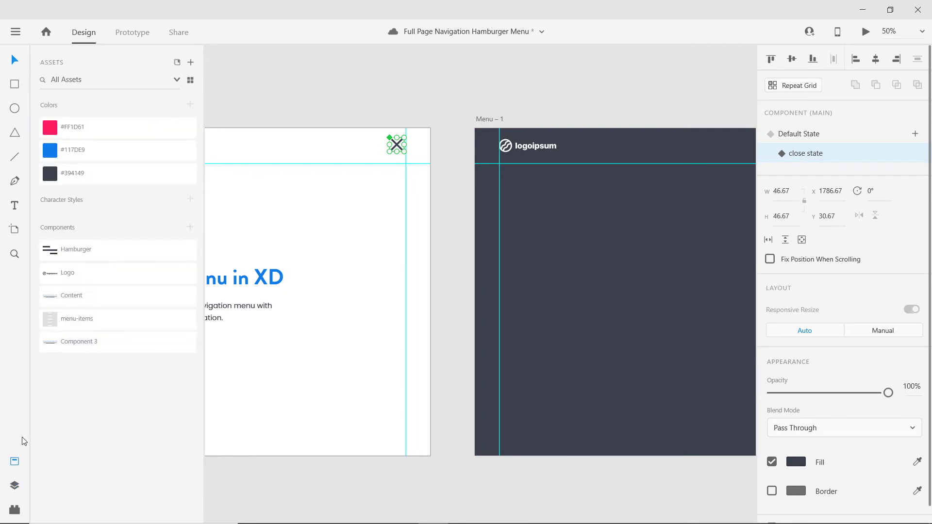
{"action": "left_click", "coordinate": [115, 127]}
{"action": "left_click", "coordinate": [533, 112]}
Step: Return the main Hamburger component on the Menu artboard to its default state
{"action": "left_click_drag", "start_coordinate": [533, 112], "coordinate": [180, 164]}
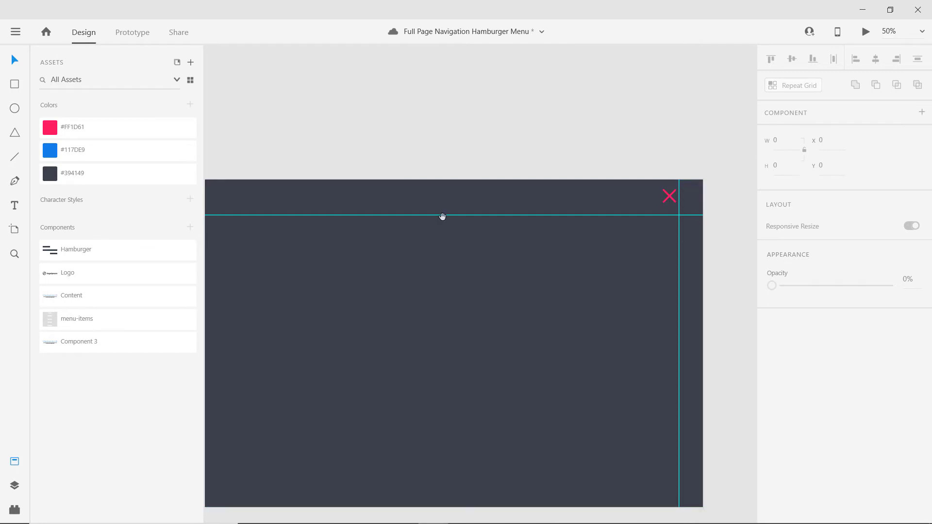
{"action": "left_click_drag", "start_coordinate": [381, 222], "coordinate": [661, 189]}
{"action": "left_click_drag", "start_coordinate": [726, 193], "coordinate": [406, 225]}
{"action": "scroll", "coordinate": [661, 201], "scroll_direction": "right", "scroll_amount": 8}
{"action": "scroll", "coordinate": [383, 215], "scroll_direction": "left", "scroll_amount": 5}
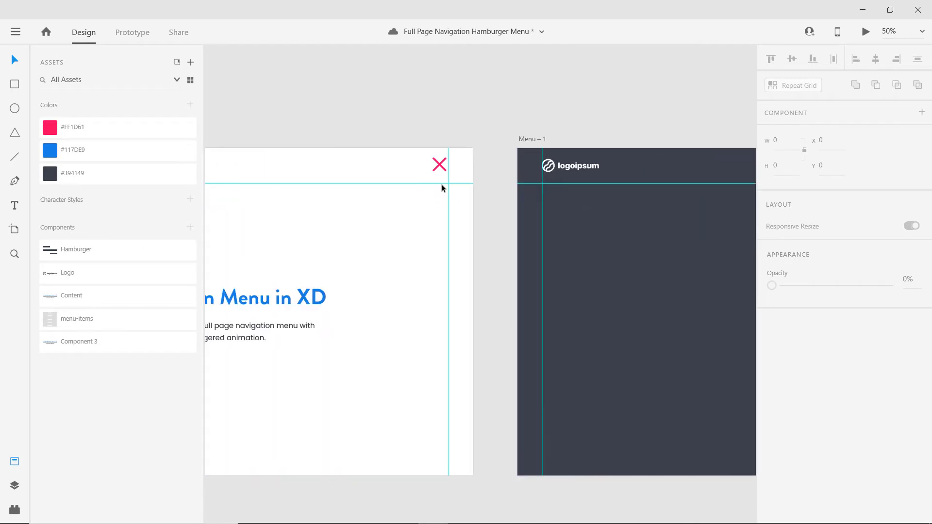
{"action": "left_click", "coordinate": [439, 164]}
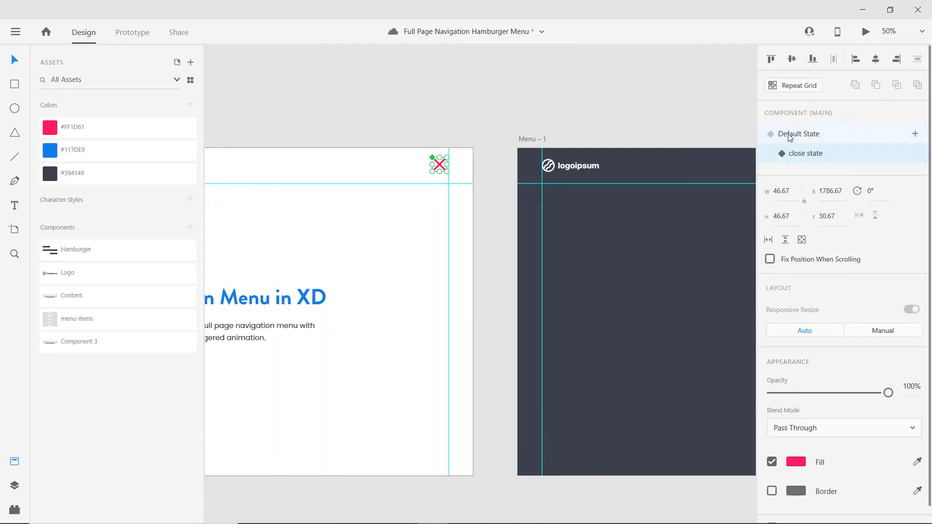
{"action": "left_click", "coordinate": [790, 133]}
{"action": "left_click", "coordinate": [459, 139]}
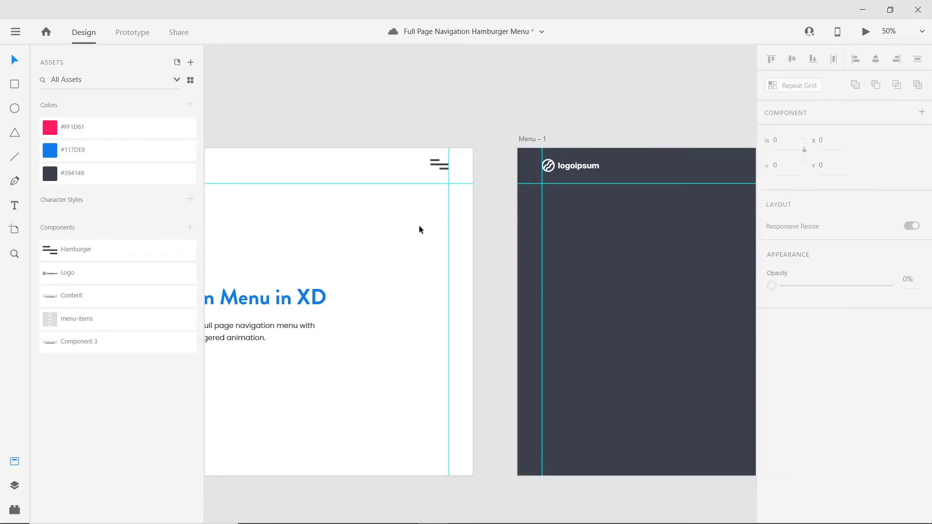
{"action": "scroll", "coordinate": [532, 227], "scroll_direction": "right", "scroll_amount": 10}
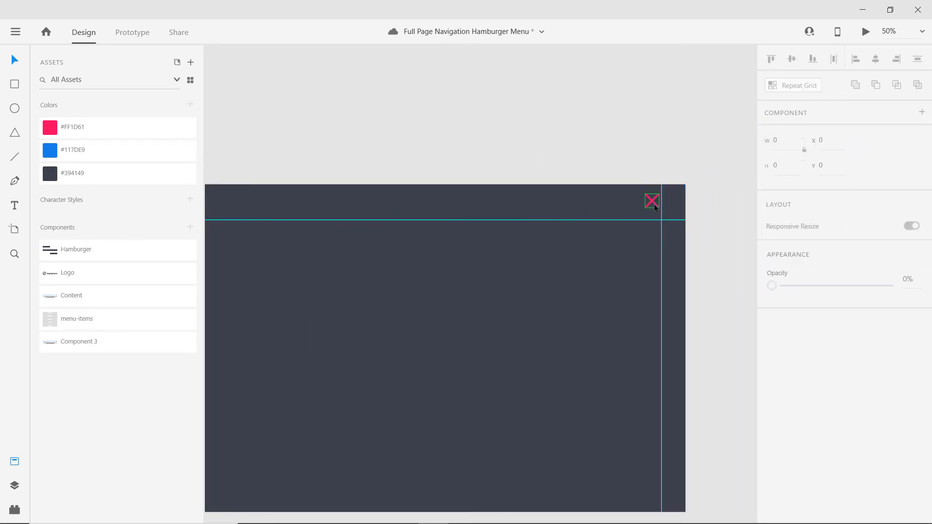
{"action": "left_click", "coordinate": [652, 201]}
{"action": "scroll", "coordinate": [585, 247], "scroll_direction": "left", "scroll_amount": 10}
{"action": "scroll", "coordinate": [585, 248], "scroll_direction": "down", "scroll_amount": 3}
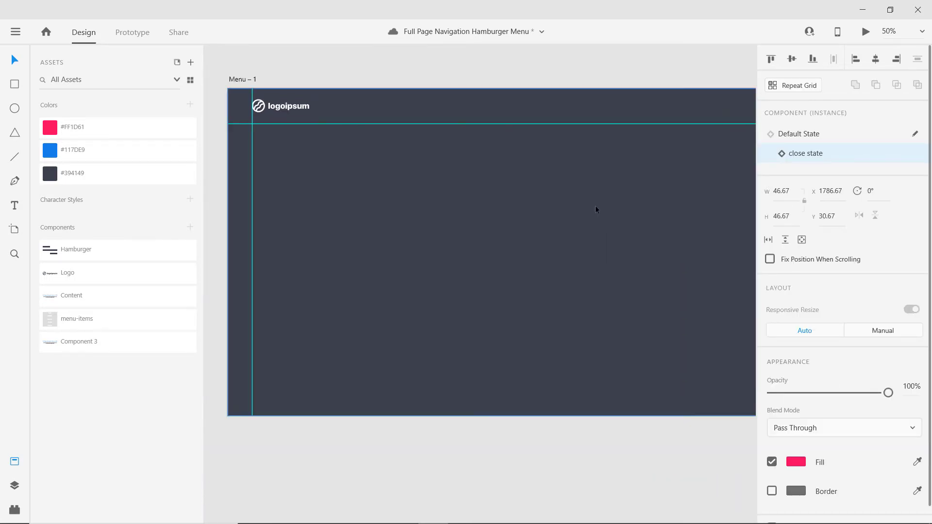
{"action": "scroll", "coordinate": [595, 205], "scroll_direction": "right", "scroll_amount": 3}
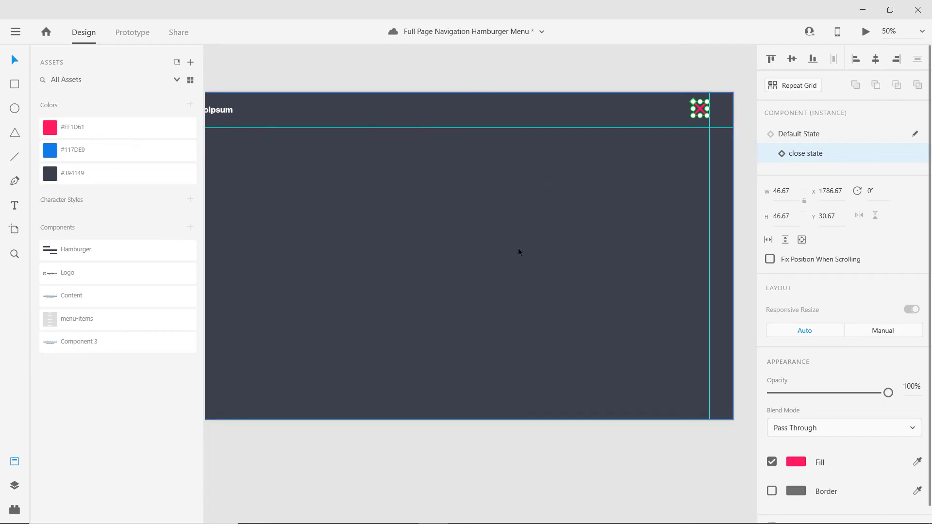
{"action": "scroll", "coordinate": [522, 201], "scroll_direction": "left", "scroll_amount": 1}
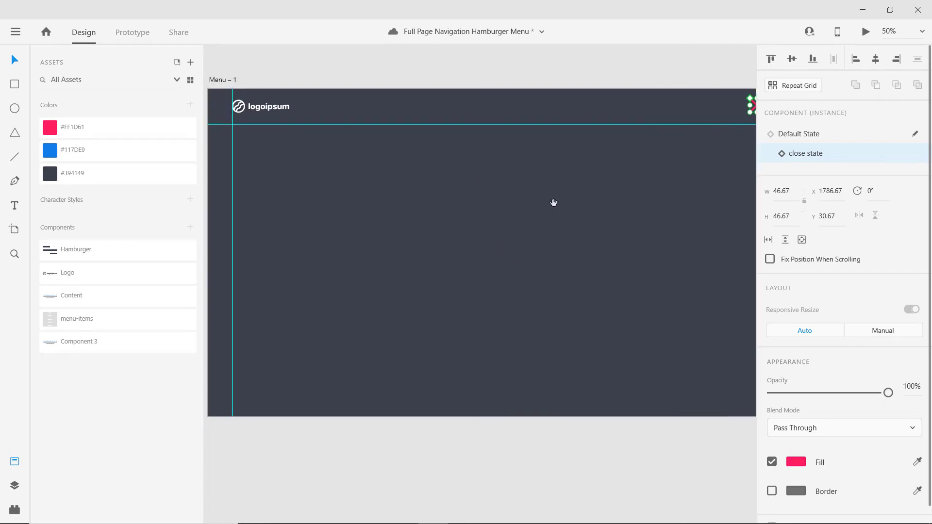
Step: Hide the Content component on the Menu – 1 artboard
{"action": "scroll", "coordinate": [553, 202], "scroll_direction": "up", "scroll_amount": 1}
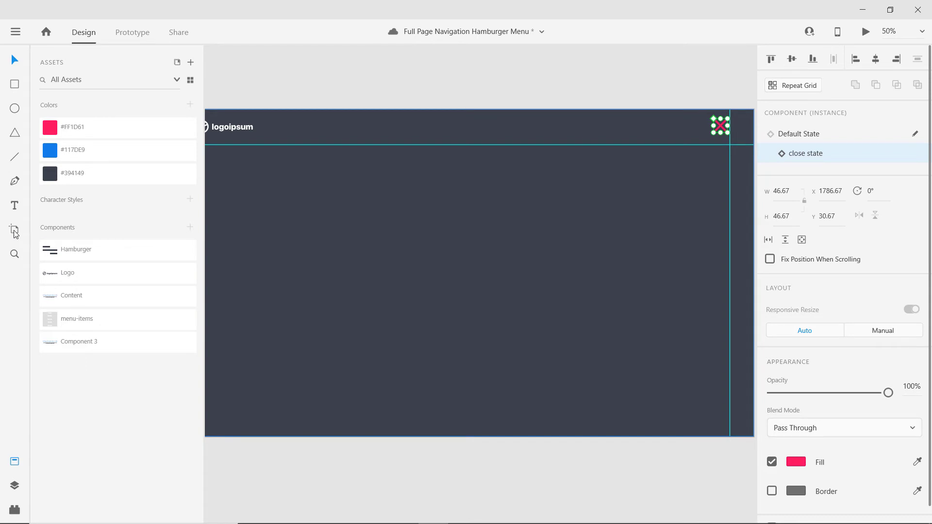
{"action": "left_click", "coordinate": [15, 207]}
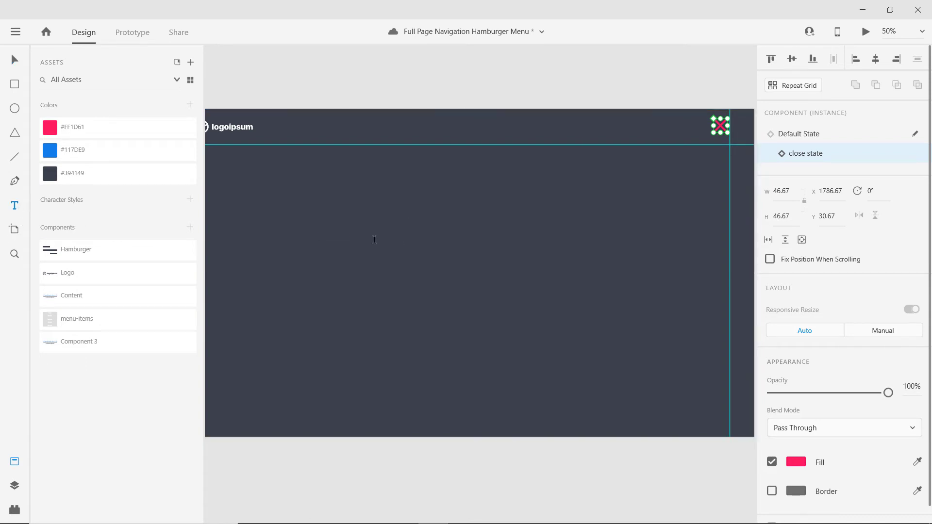
{"action": "scroll", "coordinate": [354, 318], "scroll_direction": "left", "scroll_amount": 12}
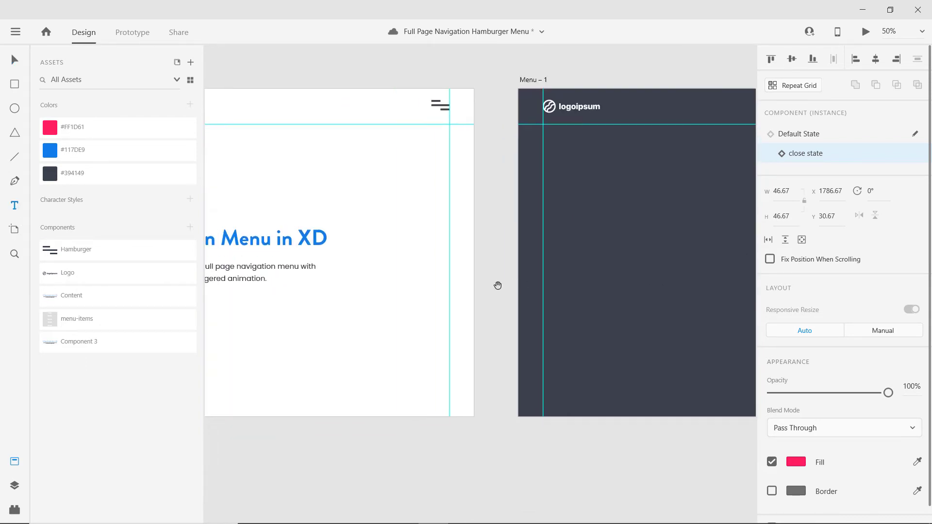
{"action": "left_click", "coordinate": [23, 487]}
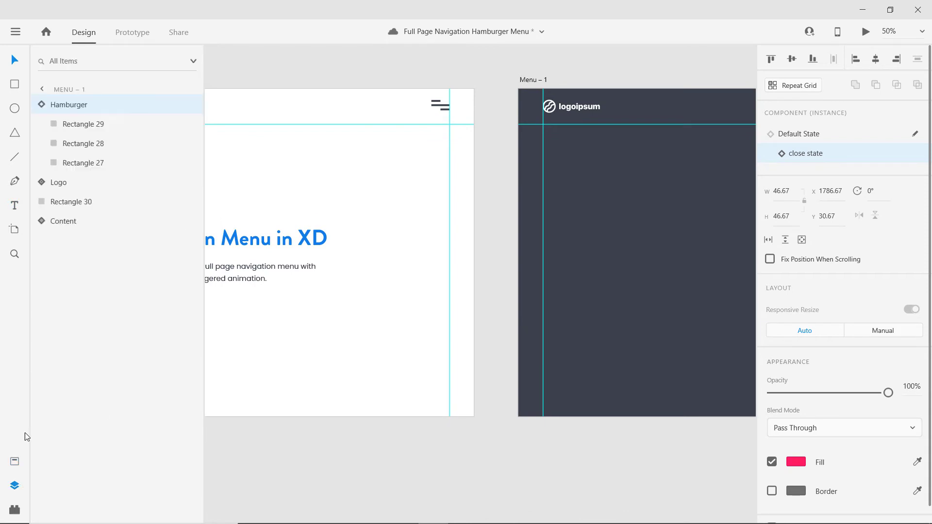
{"action": "left_click", "coordinate": [73, 221]}
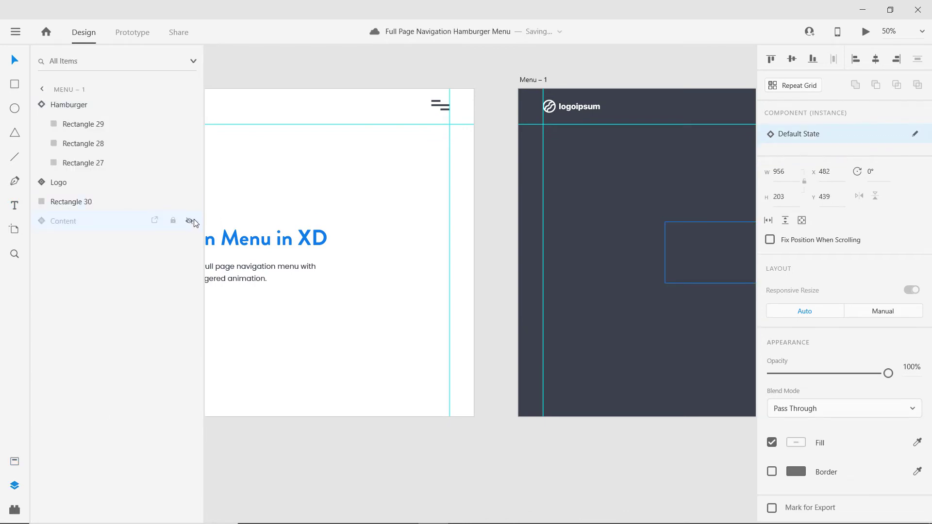
{"action": "left_click", "coordinate": [189, 221]}
Step: Add the text "Home" to the Menu – 1 artboard, stacked above the Hamburger layer
{"action": "left_click", "coordinate": [595, 416]}
{"action": "scroll", "coordinate": [460, 350], "scroll_direction": "right", "scroll_amount": 5}
{"action": "scroll", "coordinate": [460, 350], "scroll_direction": "right", "scroll_amount": 5}
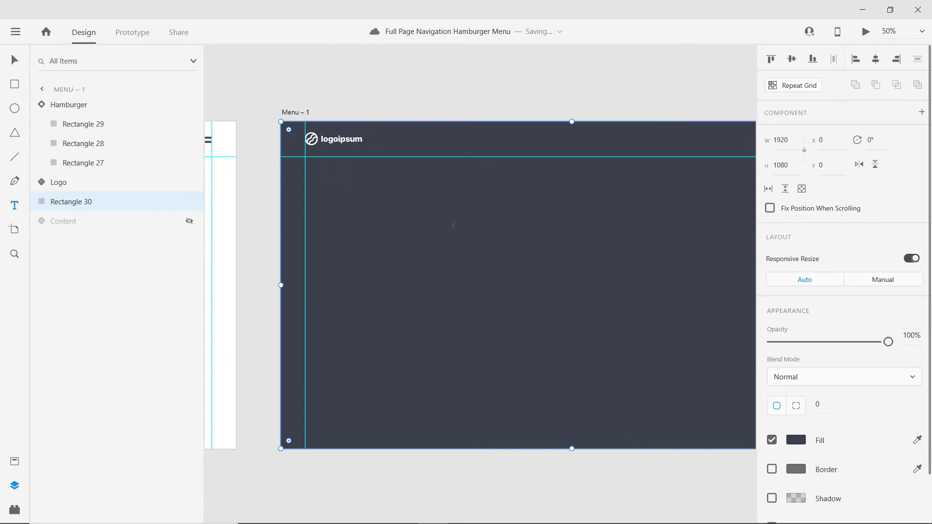
{"action": "left_click", "coordinate": [82, 105]}
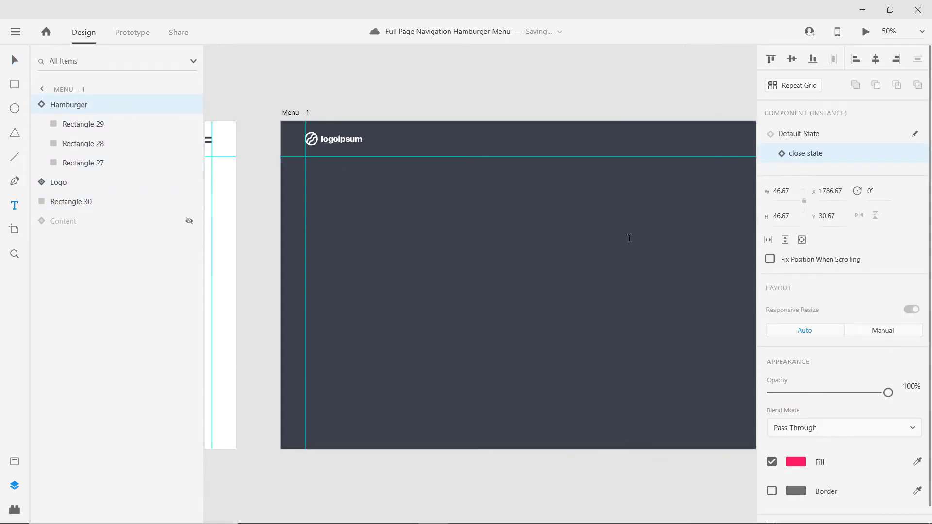
{"action": "left_click", "coordinate": [548, 228]}
{"action": "type", "text": "HOme"}
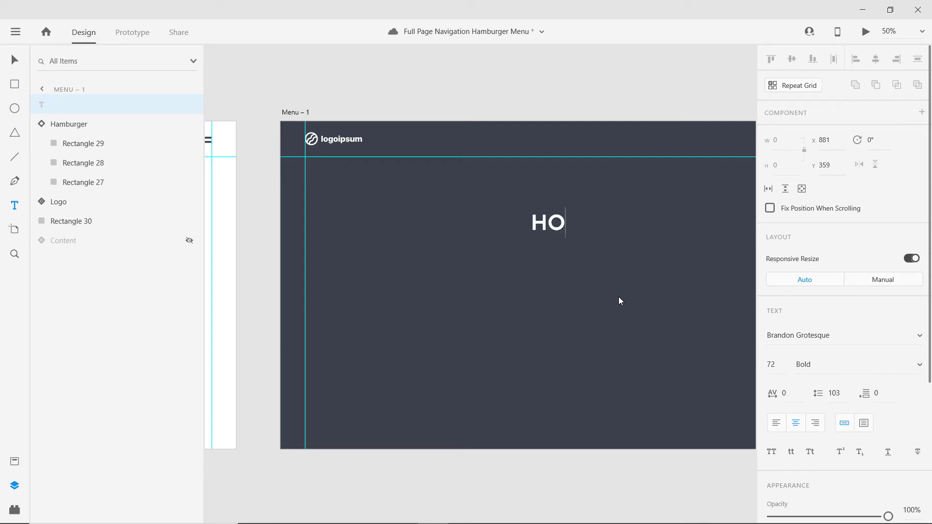
{"action": "key", "text": "BackSpace"}
{"action": "key", "text": "BackSpace"}
{"action": "key", "text": "BackSpace"}
{"action": "type", "text": "ome"}
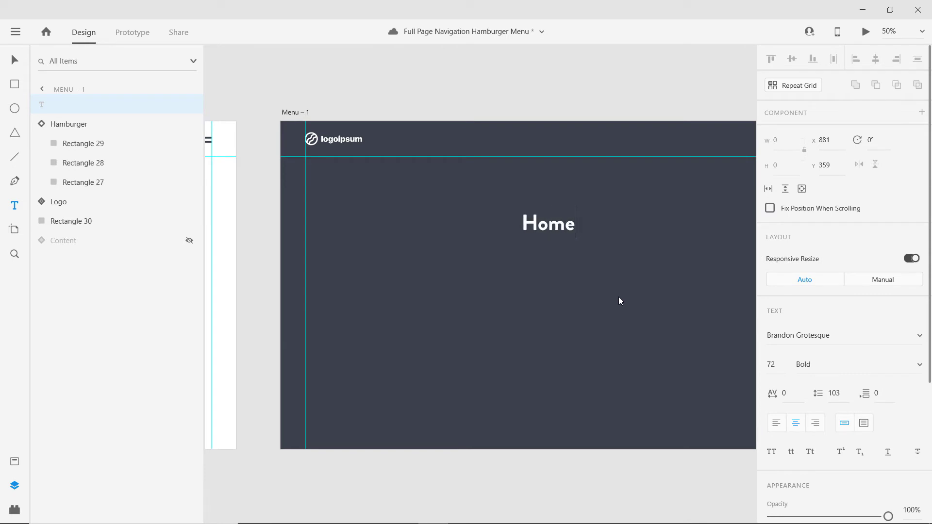
{"action": "key", "text": "Escape"}
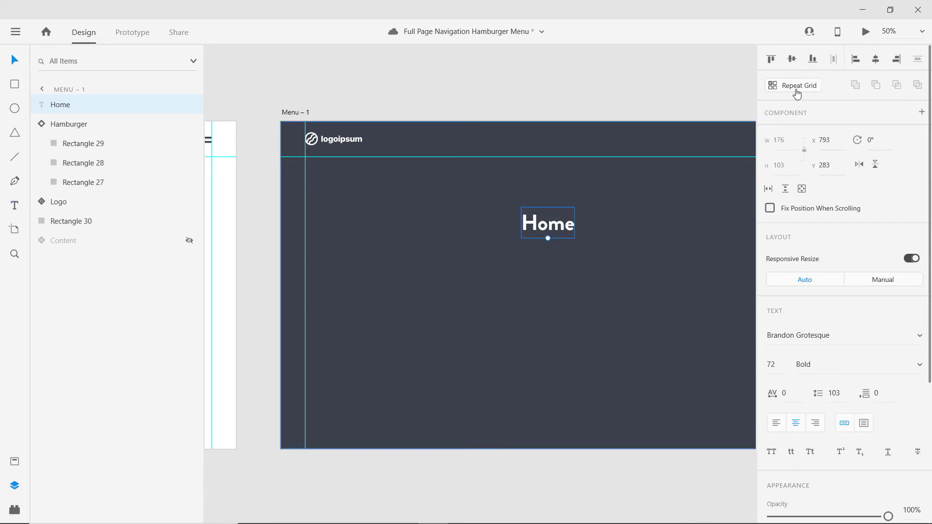
Step: Repeat the Home text downwards into a column of five with a repeat grid, and ungroup the grid
{"action": "left_click", "coordinate": [797, 87]}
{"action": "left_click_drag", "start_coordinate": [554, 238], "coordinate": [572, 383]}
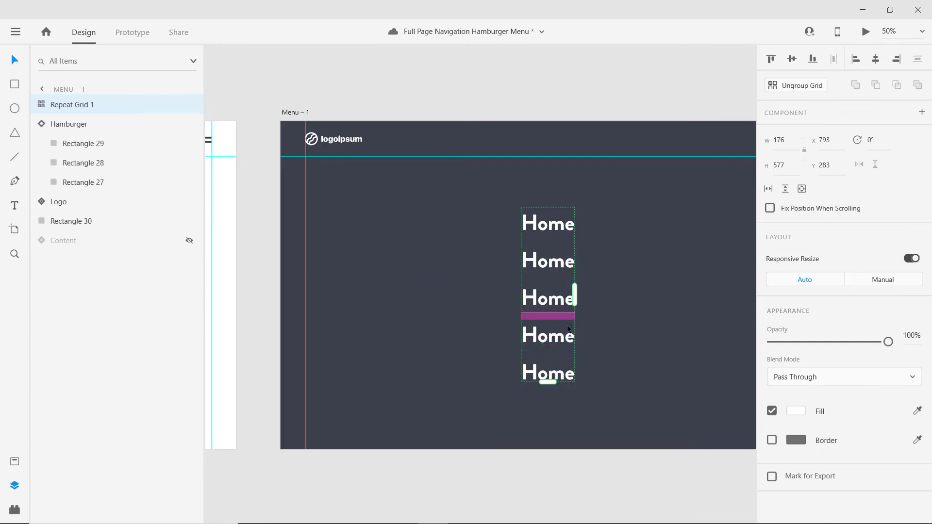
{"action": "key", "text": "ctrl+shift+g"}
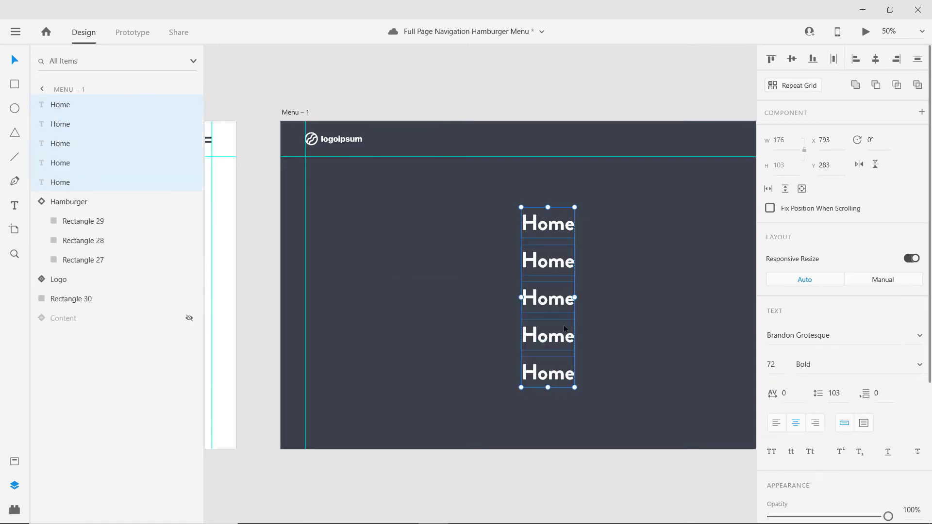
Step: Change the second menu item's text to "Portfolio" and the third one's to "Services"
{"action": "left_click", "coordinate": [595, 267]}
{"action": "left_click", "coordinate": [552, 261]}
{"action": "double_click", "coordinate": [552, 260]}
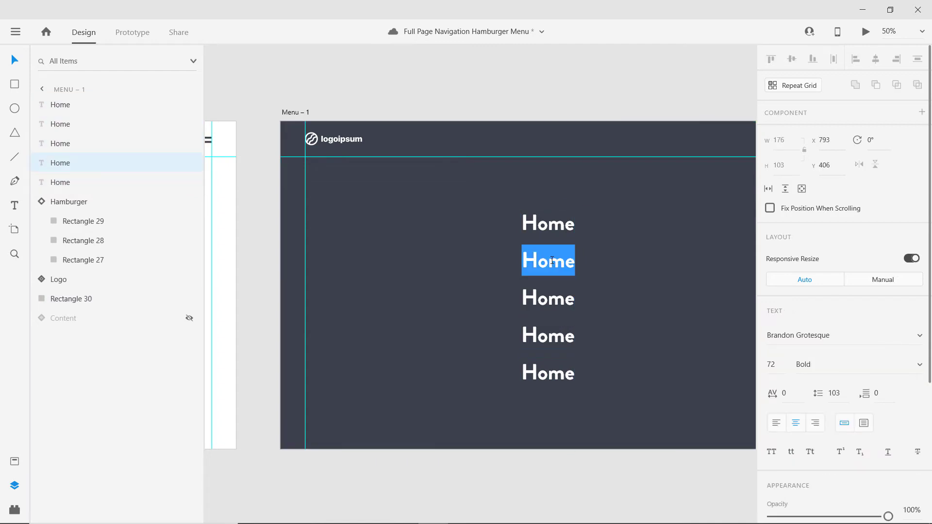
{"action": "type", "text": "Port"}
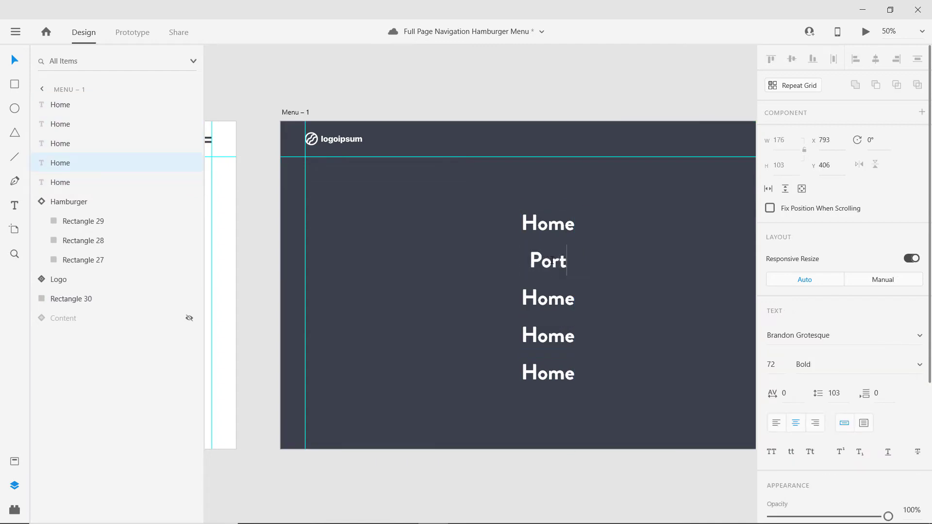
{"action": "type", "text": "folio"}
{"action": "key", "text": "Escape"}
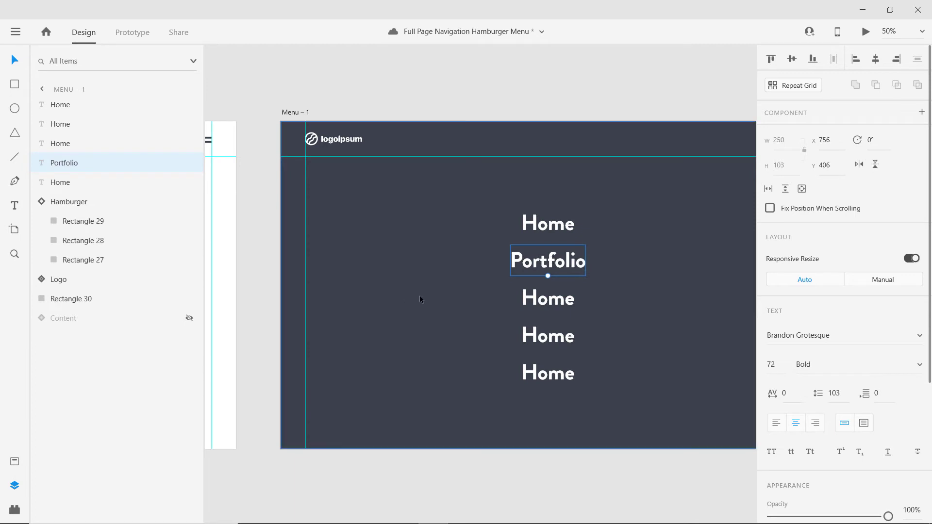
{"action": "double_click", "coordinate": [548, 298]}
{"action": "type", "text": "Ser"}
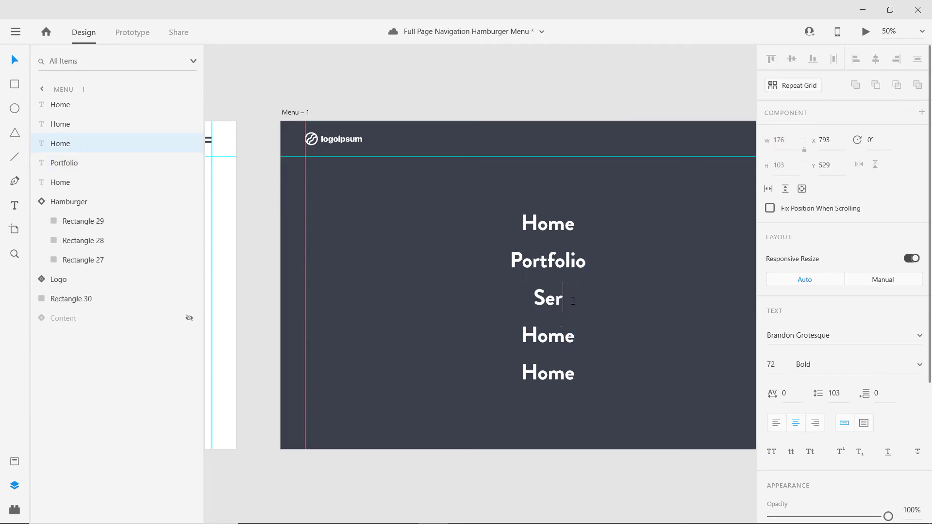
{"action": "type", "text": "vices"}
{"action": "key", "text": "Escape"}
Step: Change the fourth menu item's text to "Articles" and the fifth one's to "Contact"
{"action": "left_click", "coordinate": [565, 330]}
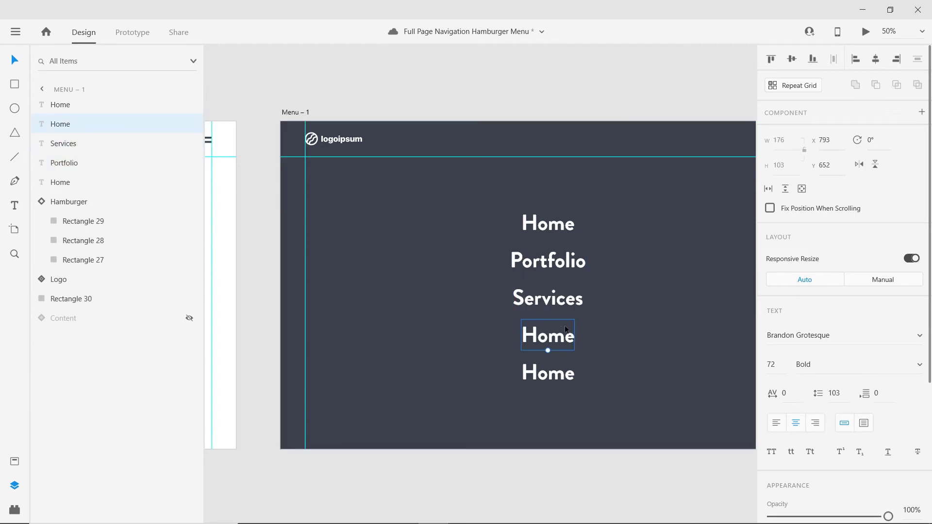
{"action": "double_click", "coordinate": [565, 330]}
{"action": "type", "text": "Articel"}
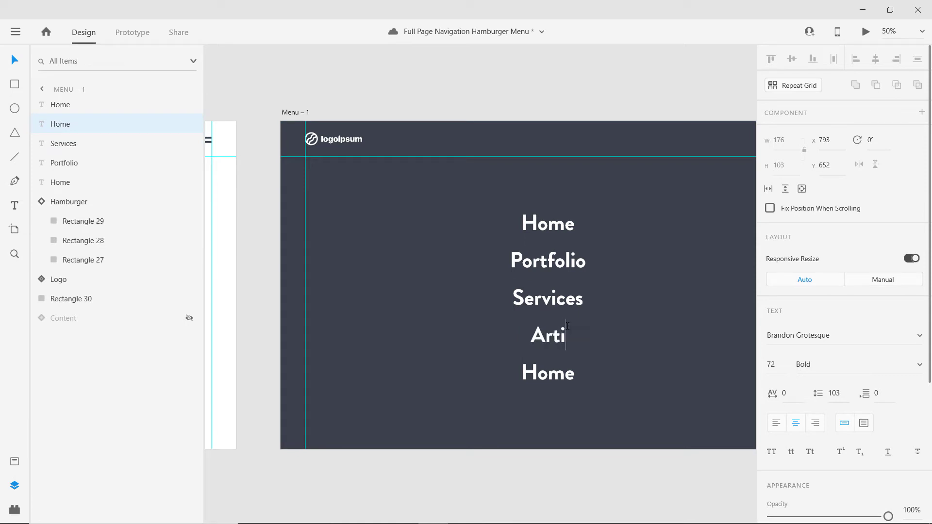
{"action": "key", "text": "BackSpace"}
{"action": "key", "text": "BackSpace"}
{"action": "type", "text": "les"}
{"action": "key", "text": "Escape"}
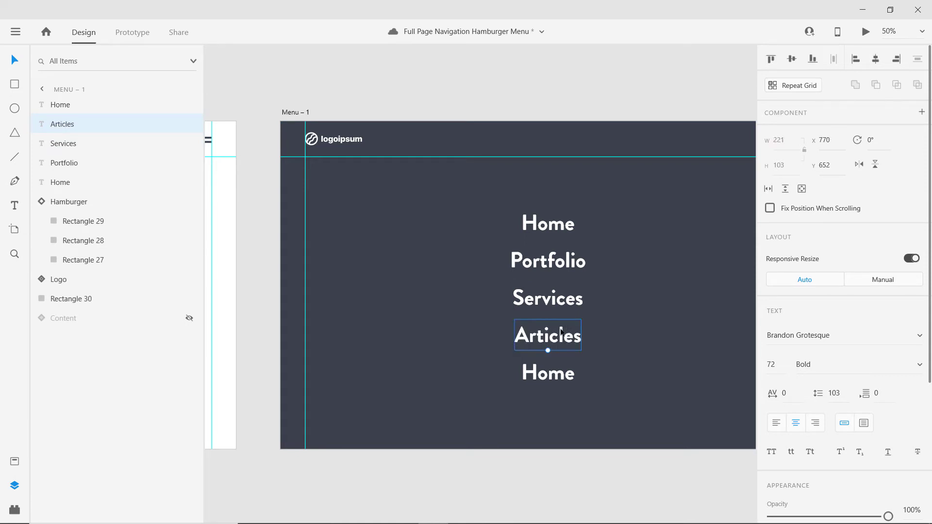
{"action": "double_click", "coordinate": [554, 371]}
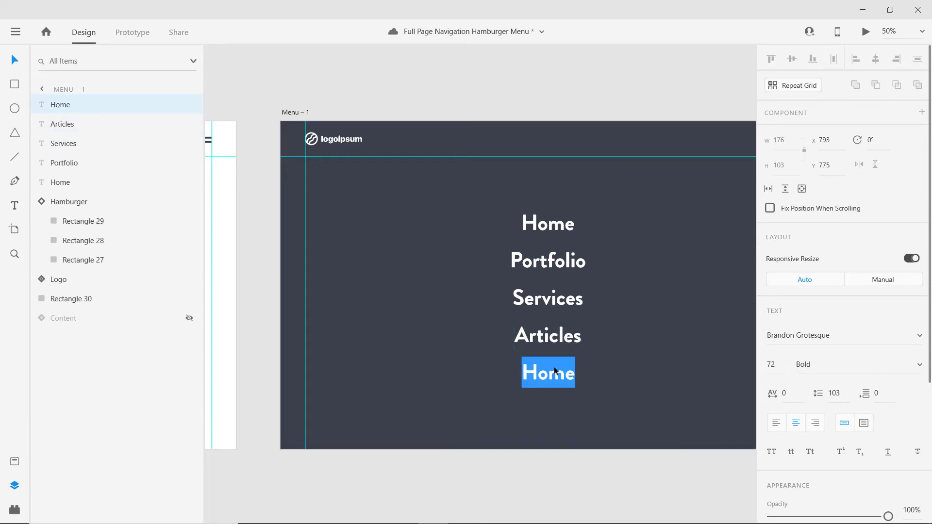
{"action": "key", "text": "BackSpace"}
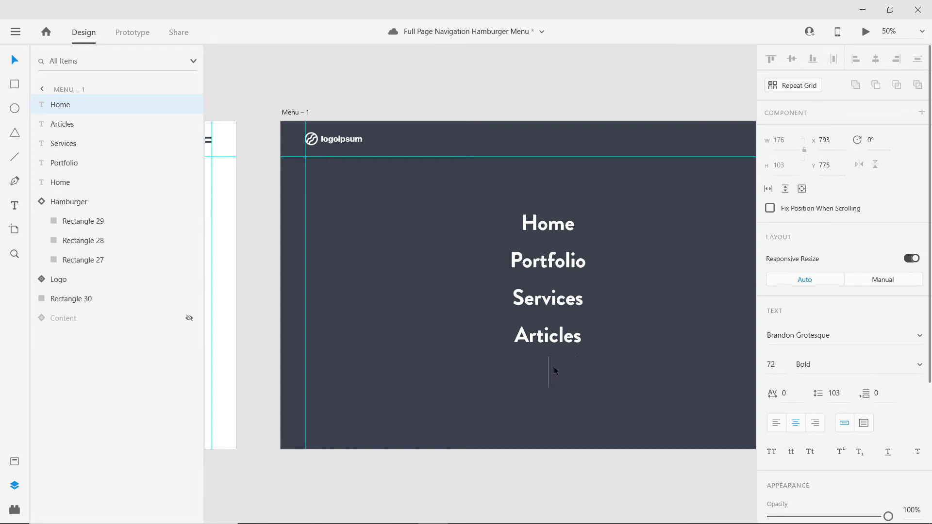
{"action": "type", "text": "Contact"}
{"action": "key", "text": "Escape"}
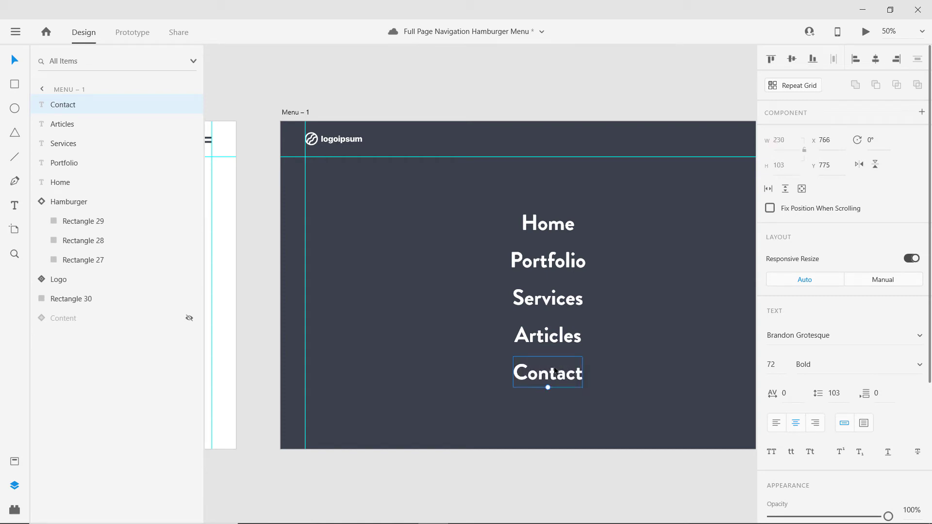
Step: Set the font size of all five menu items to 64
{"action": "left_click", "coordinate": [565, 334], "text": "shift"}
{"action": "left_click", "coordinate": [565, 297], "text": "shift"}
{"action": "left_click", "coordinate": [566, 260], "text": "shift"}
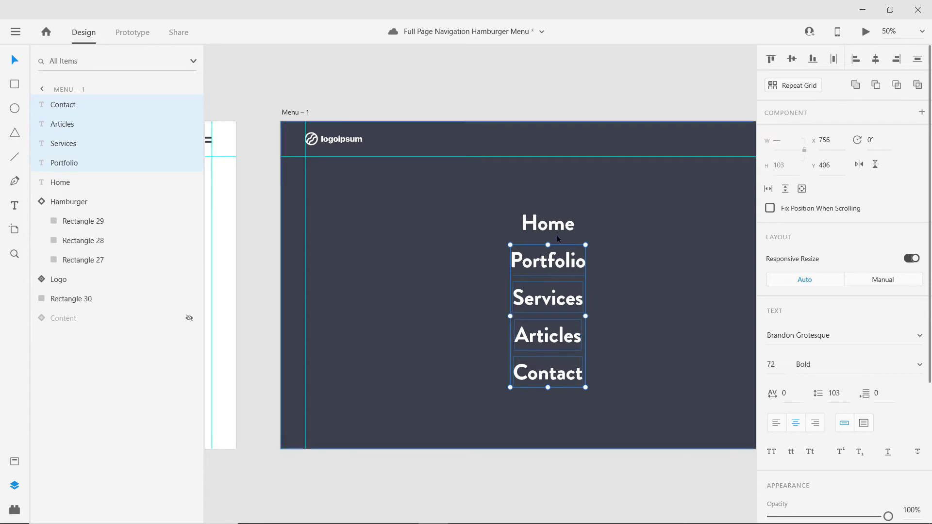
{"action": "left_click", "coordinate": [560, 222], "text": "shift"}
{"action": "left_click", "coordinate": [770, 364]}
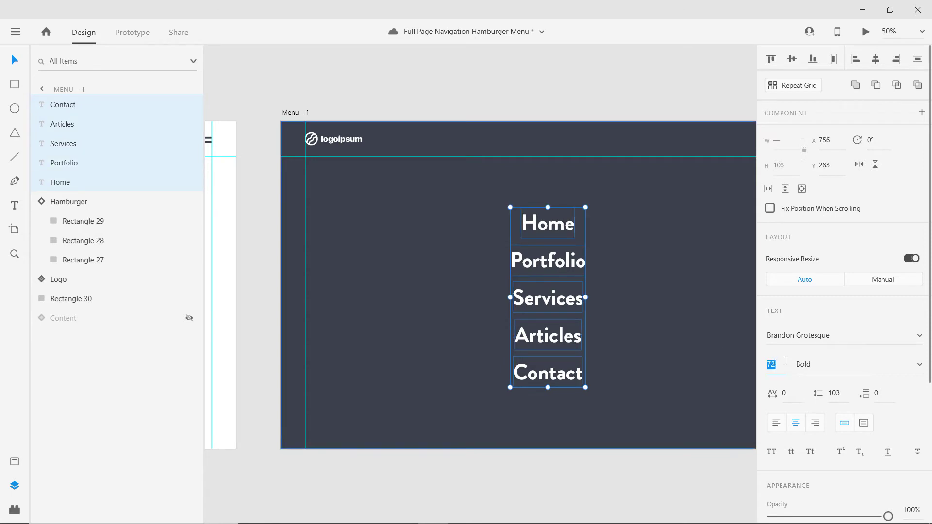
{"action": "key", "text": "Return"}
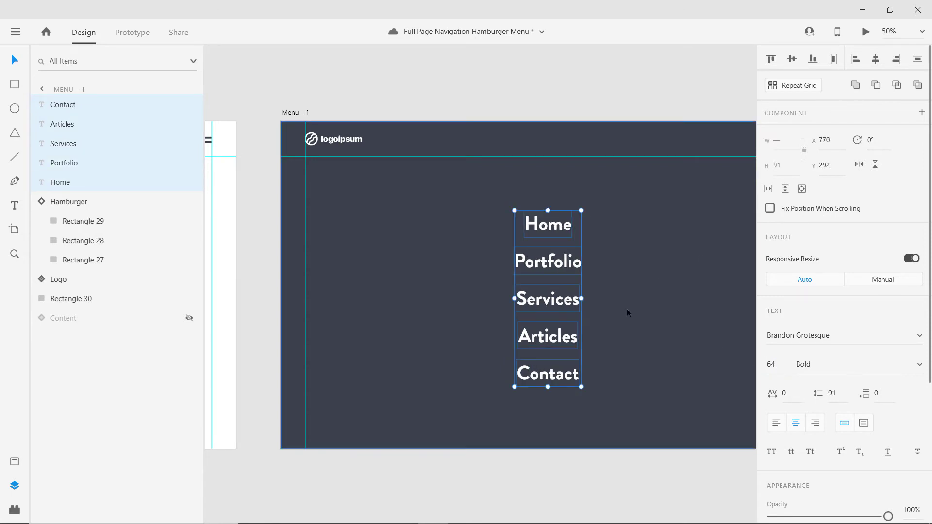
Step: Group the five menu items and centre the group horizontally and vertically on the artboard
{"action": "key", "text": "ctrl+g"}
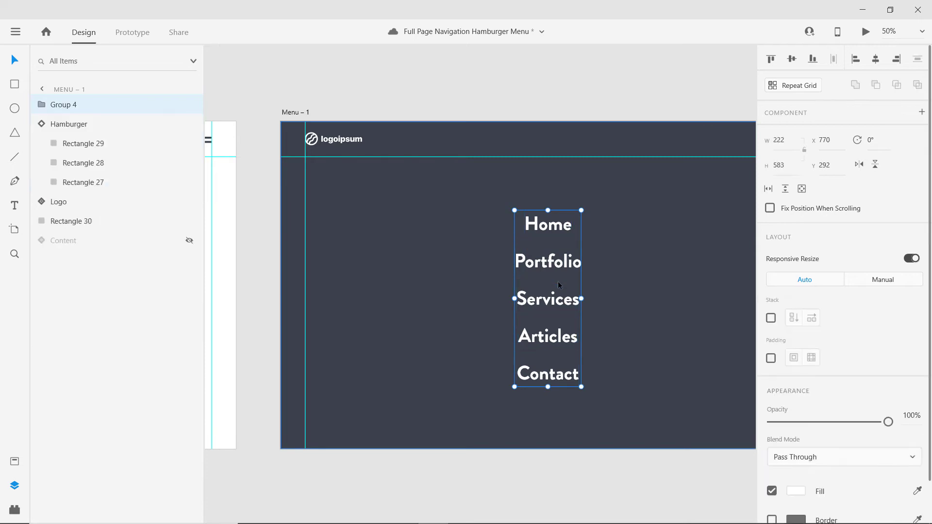
{"action": "left_click", "coordinate": [875, 60]}
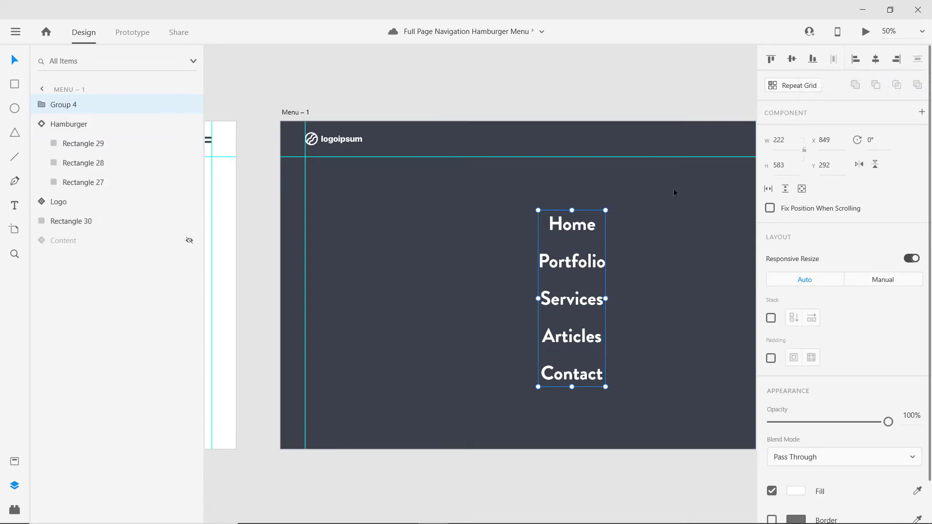
{"action": "left_click_drag", "start_coordinate": [656, 175], "coordinate": [618, 181]}
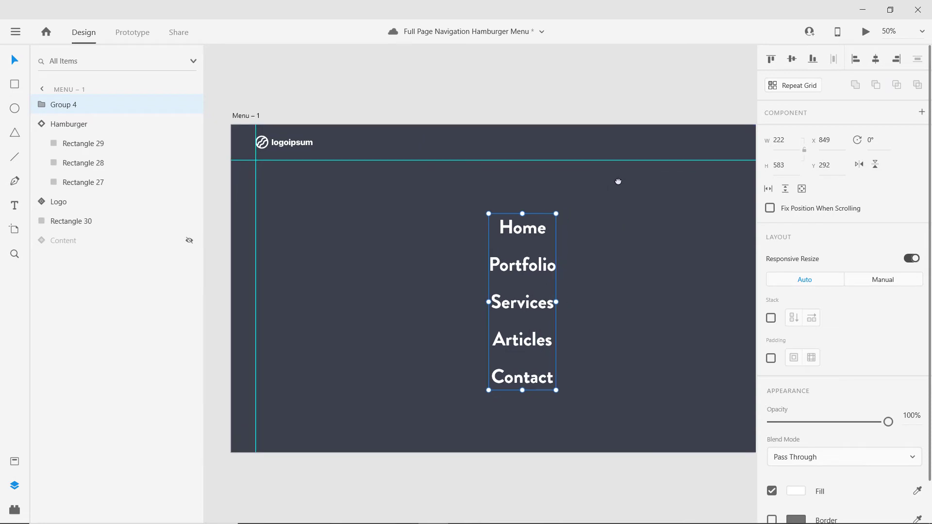
{"action": "left_click", "coordinate": [792, 58]}
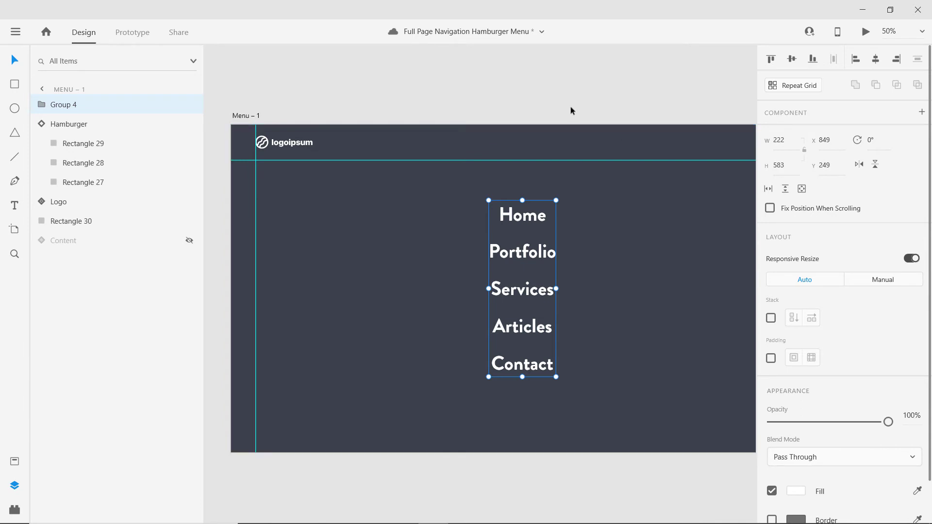
{"action": "left_click_drag", "start_coordinate": [565, 87], "coordinate": [532, 77]}
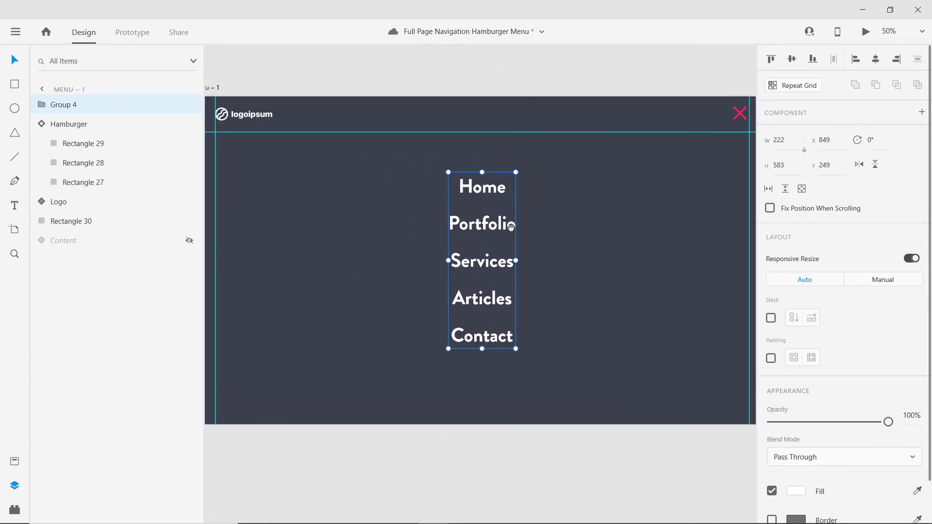
{"action": "left_click_drag", "start_coordinate": [510, 228], "coordinate": [534, 186]}
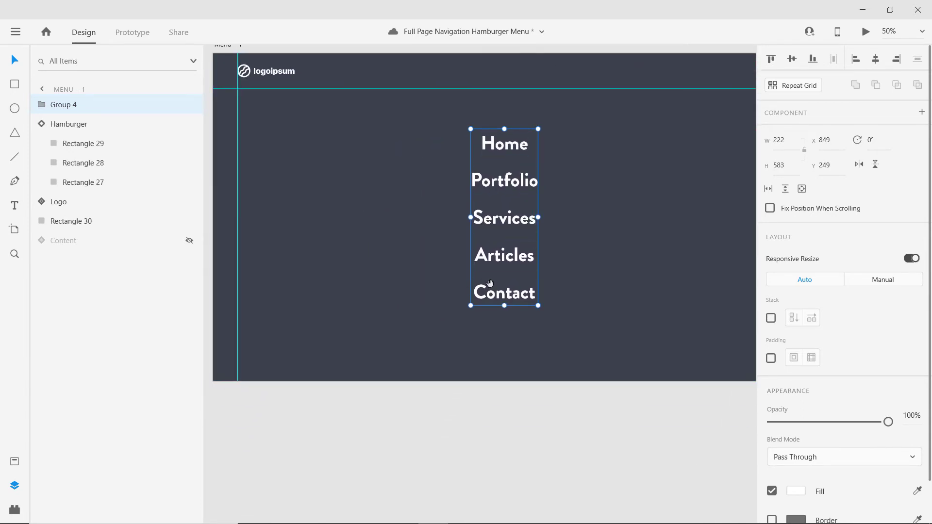
{"action": "left_click_drag", "start_coordinate": [519, 233], "coordinate": [433, 276]}
{"action": "left_click_drag", "start_coordinate": [507, 291], "coordinate": [478, 281]}
{"action": "left_click_drag", "start_coordinate": [483, 207], "coordinate": [562, 217]}
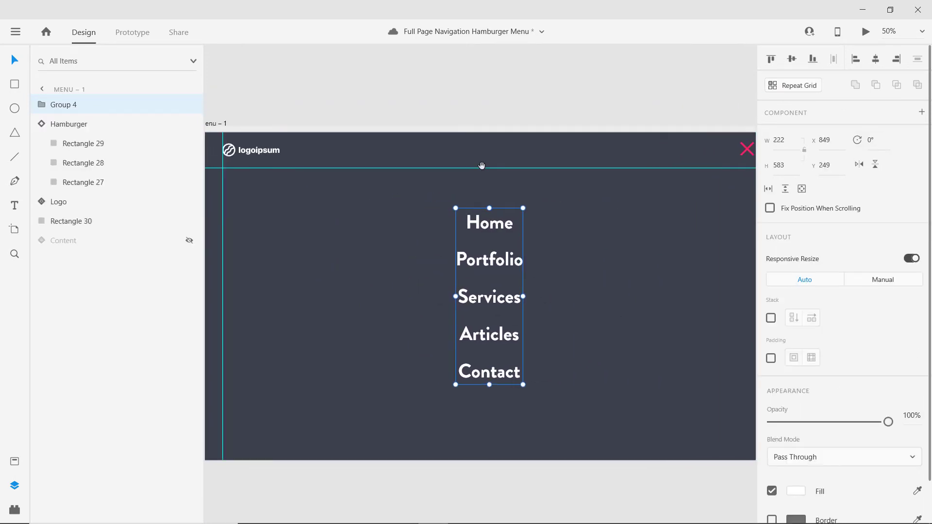
Step: Duplicate the Menu – 1 artboard and place the copy beside it on the right
{"action": "left_click", "coordinate": [434, 117]}
{"action": "left_click_drag", "start_coordinate": [432, 138], "coordinate": [541, 127]}
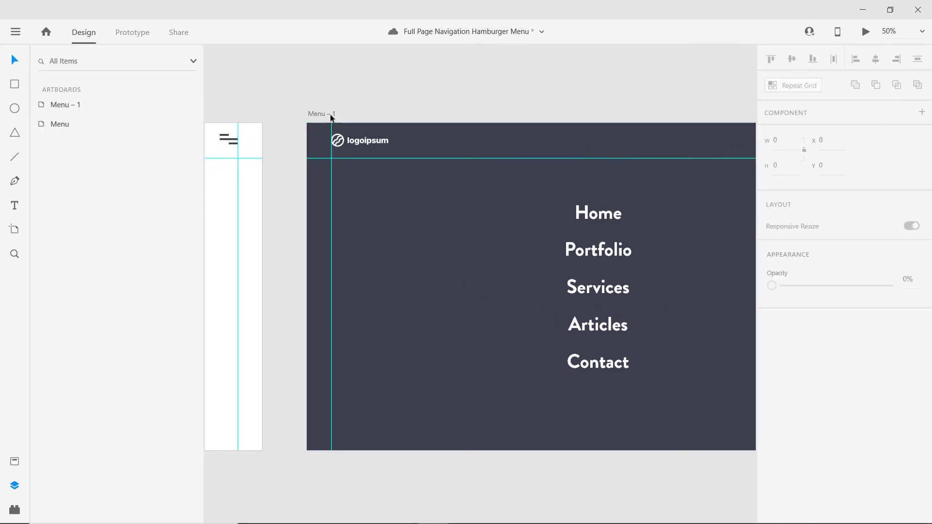
{"action": "left_click", "coordinate": [332, 117]}
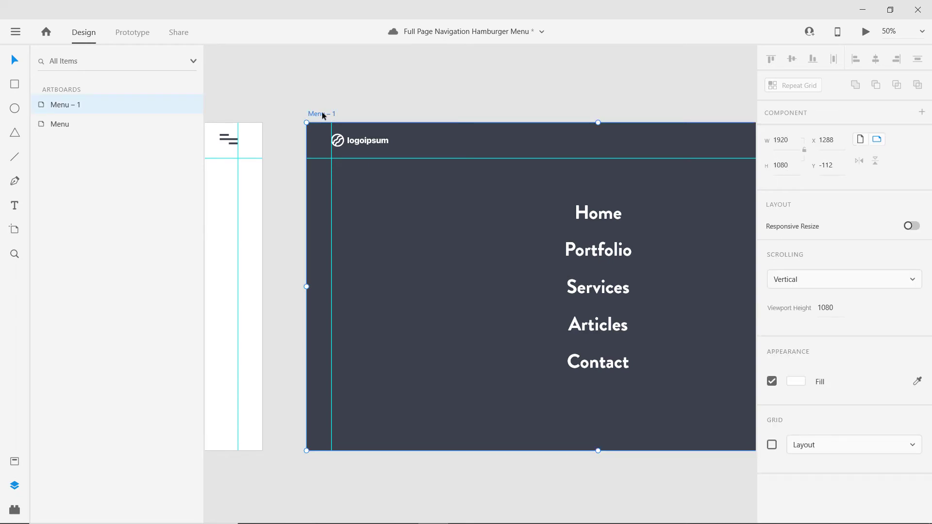
{"action": "left_click", "coordinate": [373, 111], "text": "ctrl+alt"}
{"action": "left_click_drag", "start_coordinate": [406, 115], "coordinate": [432, 165]}
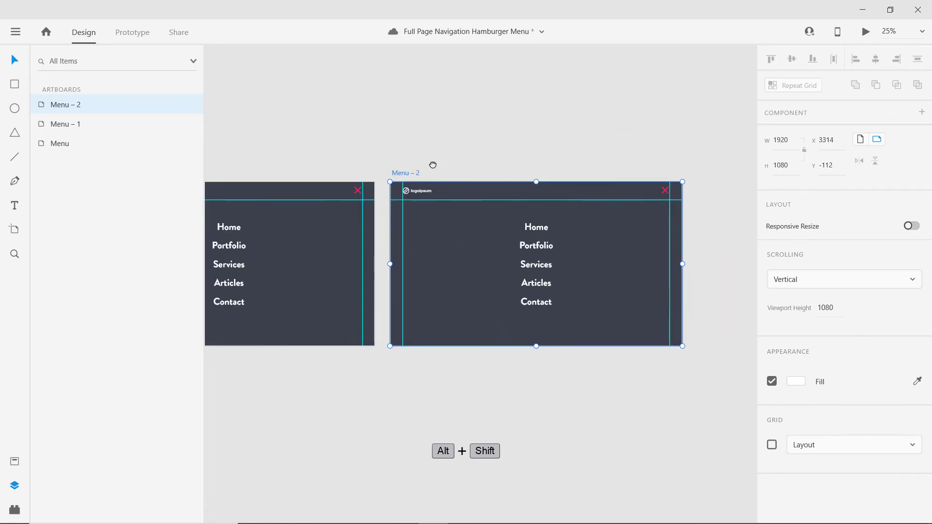
Step: Look over the menu items on the Menu – 1 and Menu – 2 artboards and save the document
{"action": "left_click", "coordinate": [445, 235], "text": "ctrl"}
{"action": "left_click", "coordinate": [543, 235], "text": "ctrl"}
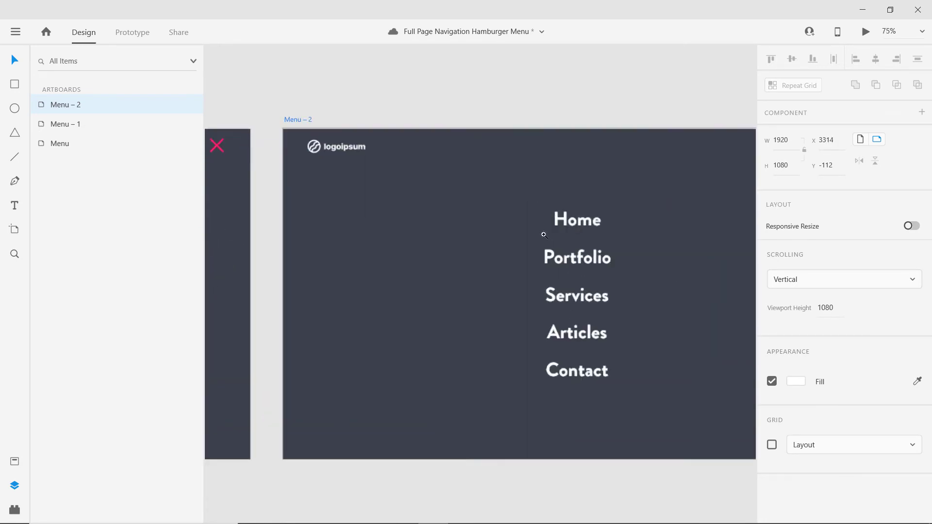
{"action": "left_click", "coordinate": [543, 234], "text": "ctrl"}
{"action": "left_click_drag", "start_coordinate": [577, 295], "coordinate": [526, 241]}
{"action": "scroll", "coordinate": [529, 245], "scroll_direction": "down", "scroll_amount": 4}
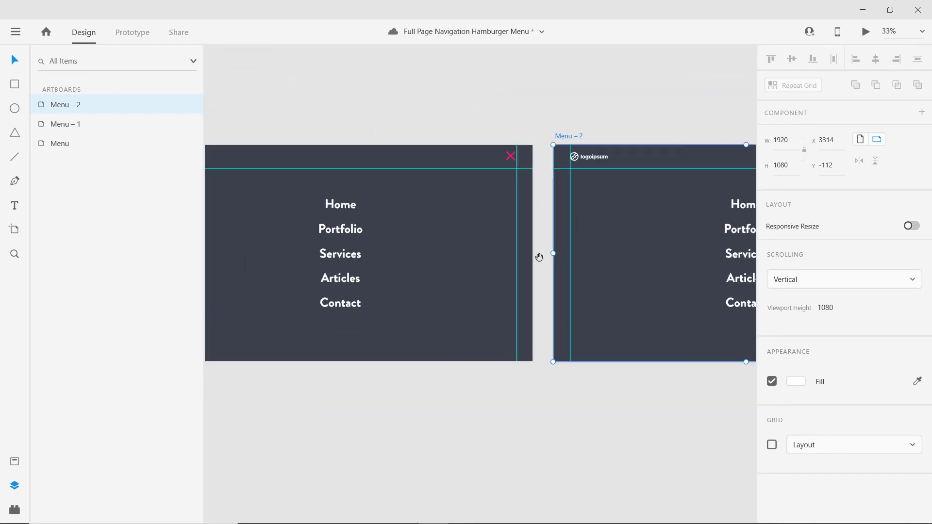
{"action": "double_click", "coordinate": [334, 236]}
{"action": "left_click_drag", "start_coordinate": [379, 230], "coordinate": [514, 247]}
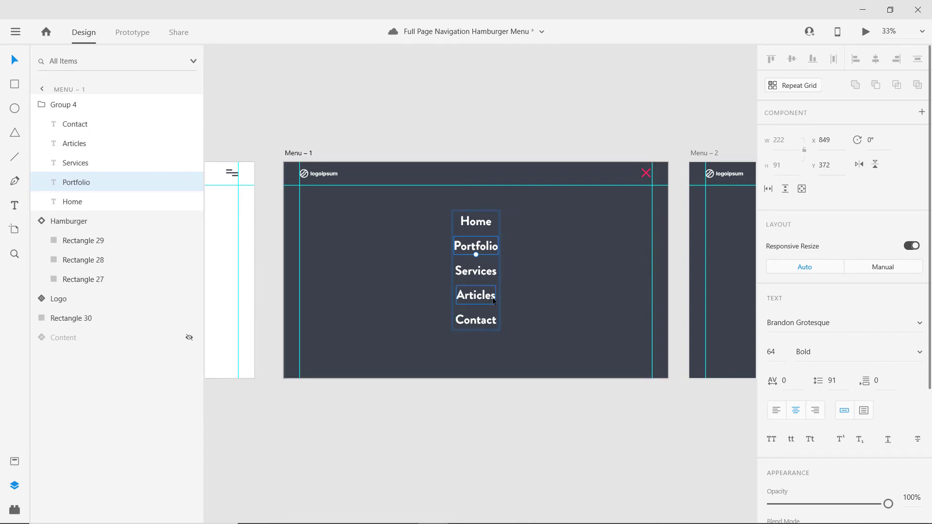
{"action": "left_click", "coordinate": [676, 241]}
{"action": "left_click_drag", "start_coordinate": [650, 231], "coordinate": [530, 262]}
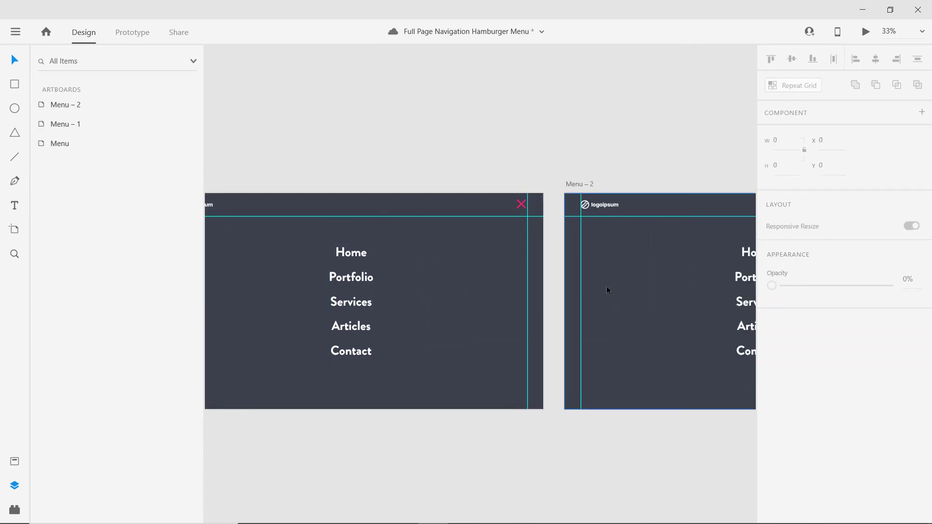
{"action": "left_click_drag", "start_coordinate": [657, 261], "coordinate": [512, 243]}
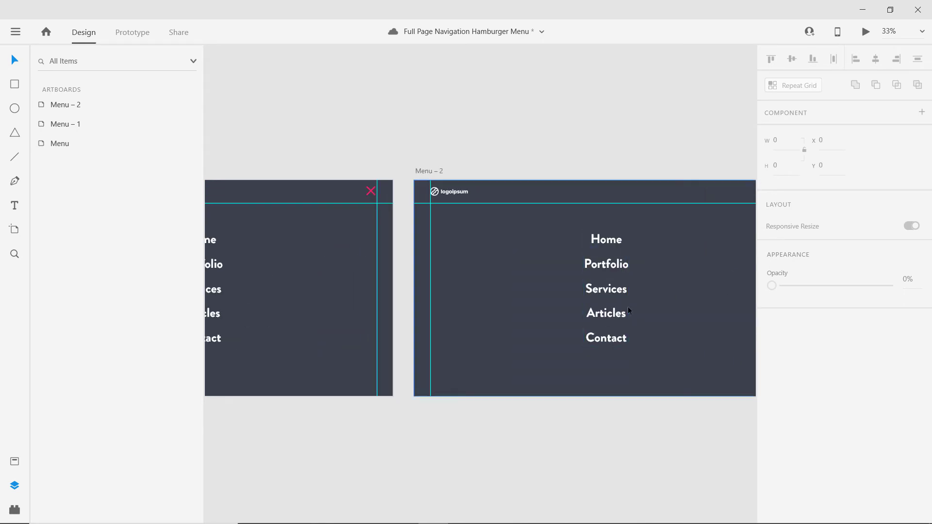
{"action": "left_click_drag", "start_coordinate": [427, 309], "coordinate": [641, 295]}
{"action": "left_click_drag", "start_coordinate": [511, 296], "coordinate": [620, 301]}
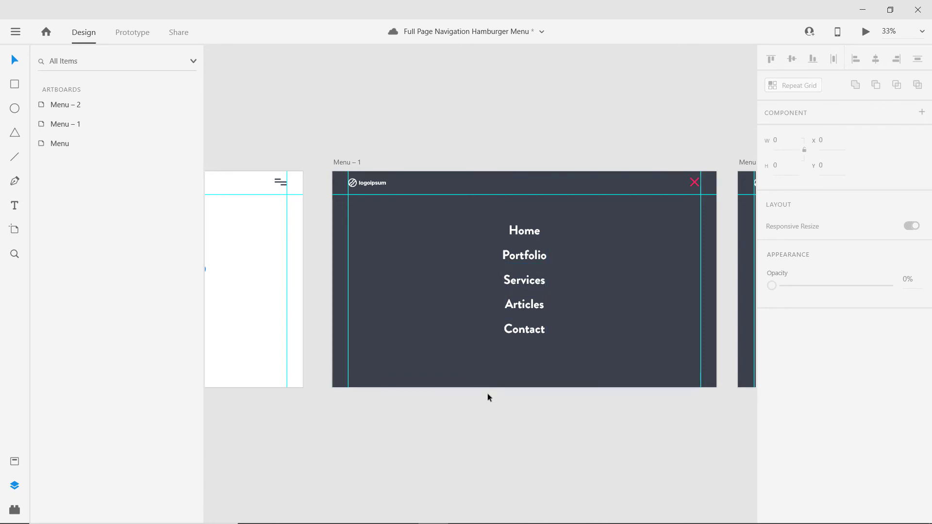
{"action": "key", "text": "ctrl+s"}
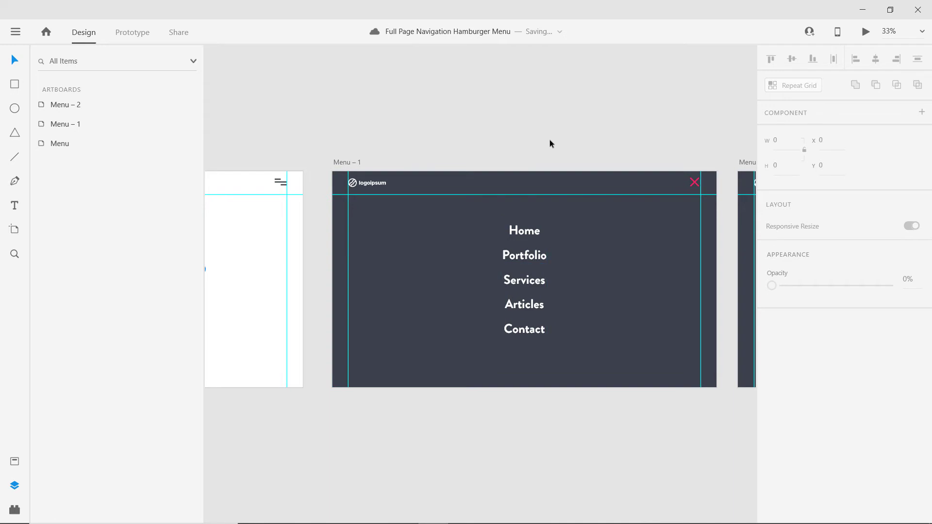
Step: On Menu – 1, shift Portfolio and Services leftward in a staircase, each ending where the item above begins
{"action": "left_click", "coordinate": [522, 276]}
{"action": "left_click", "coordinate": [521, 277]}
{"action": "left_click_drag", "start_coordinate": [532, 244], "coordinate": [571, 262]}
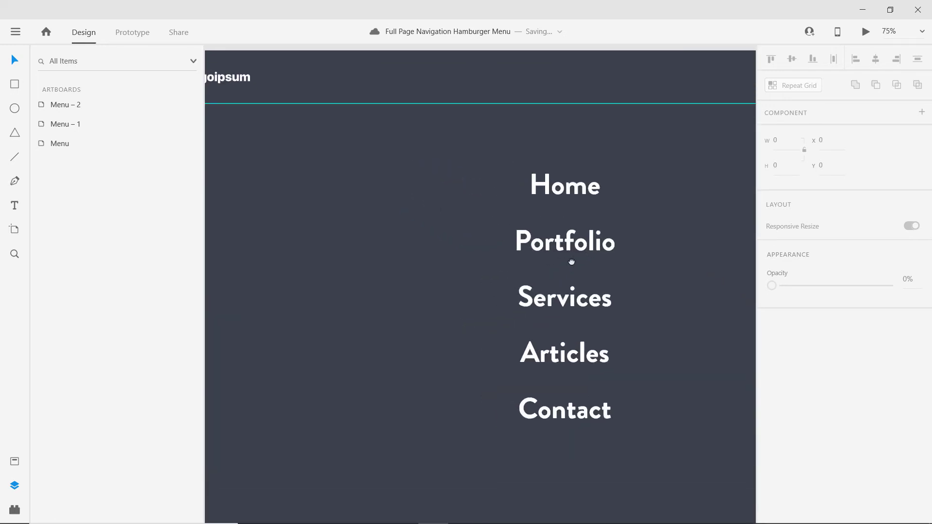
{"action": "left_click", "coordinate": [568, 238], "text": "alt"}
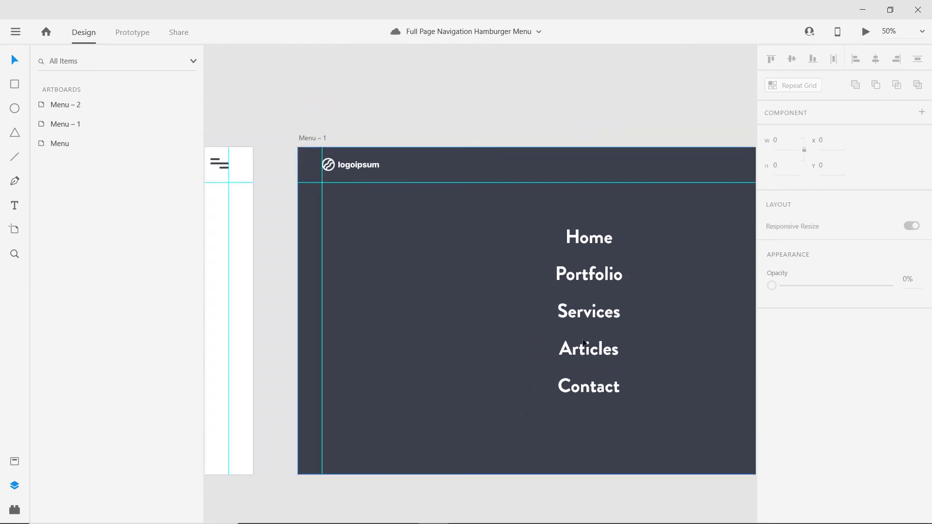
{"action": "double_click", "coordinate": [590, 281]}
{"action": "left_click_drag", "start_coordinate": [598, 279], "coordinate": [541, 279]}
{"action": "left_click", "coordinate": [593, 315]}
{"action": "left_click_drag", "start_coordinate": [593, 316], "coordinate": [470, 313]}
Step: Continue the staircase on Menu – 1 by moving Articles left to X 256 and Contact left to X 52
{"action": "left_click", "coordinate": [605, 347]}
{"action": "left_click_drag", "start_coordinate": [606, 348], "coordinate": [414, 354]}
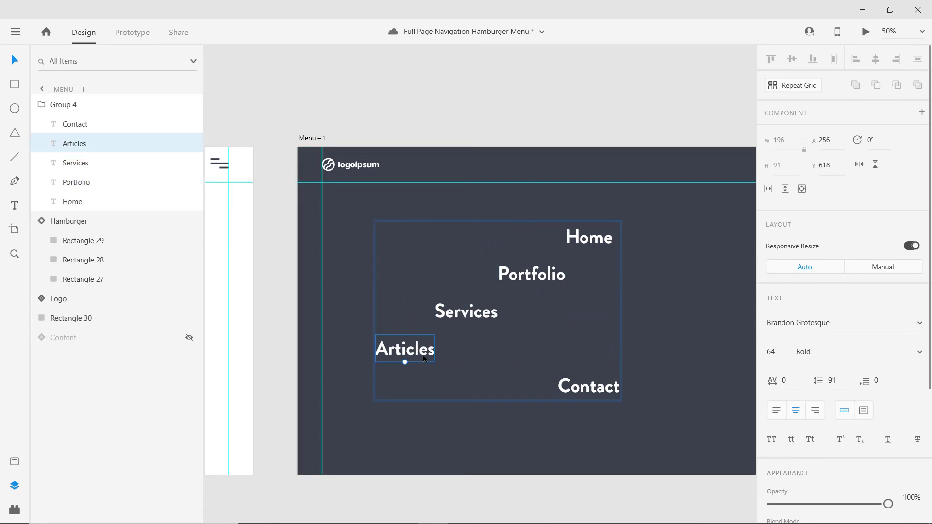
{"action": "left_click", "coordinate": [584, 391]}
{"action": "left_click_drag", "start_coordinate": [585, 391], "coordinate": [334, 423]}
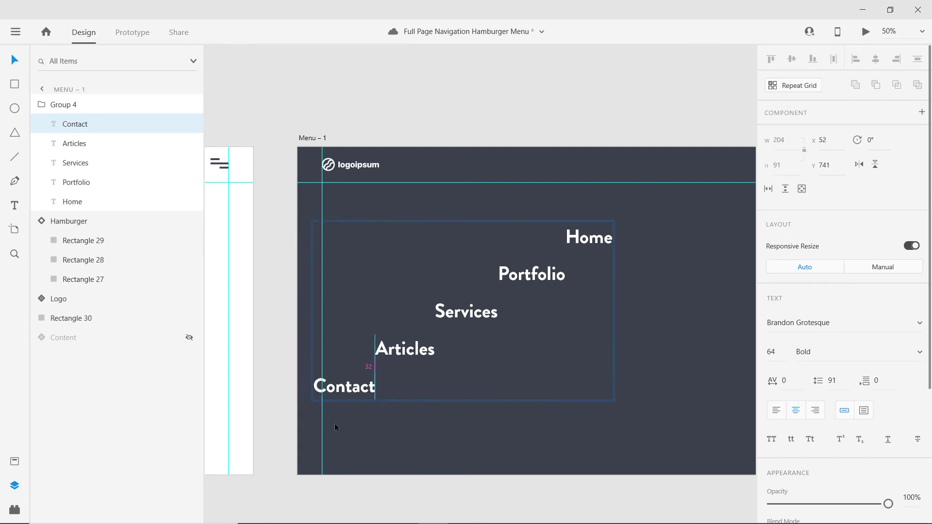
Step: Set the opacity of the whole menu item group on Menu – 1 to 0%
{"action": "left_click", "coordinate": [566, 142]}
{"action": "left_click", "coordinate": [581, 246]}
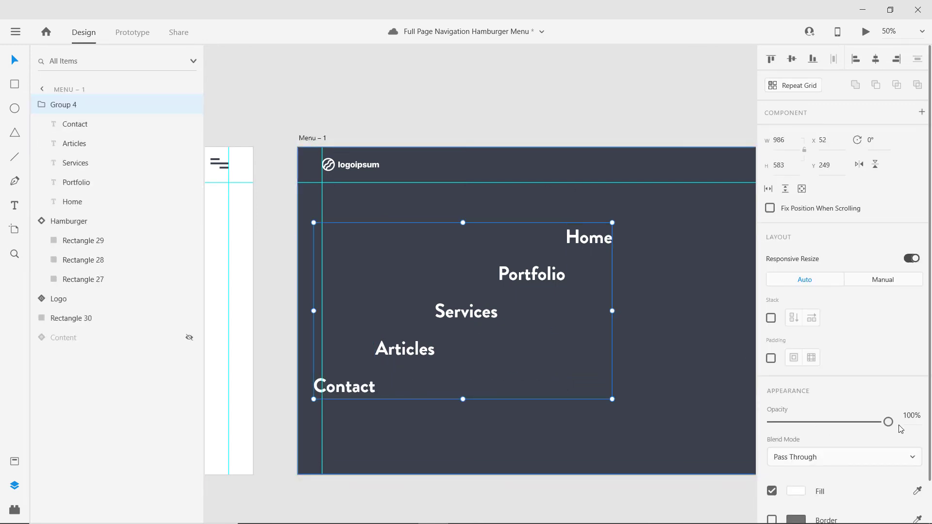
{"action": "left_click_drag", "start_coordinate": [892, 423], "coordinate": [722, 435]}
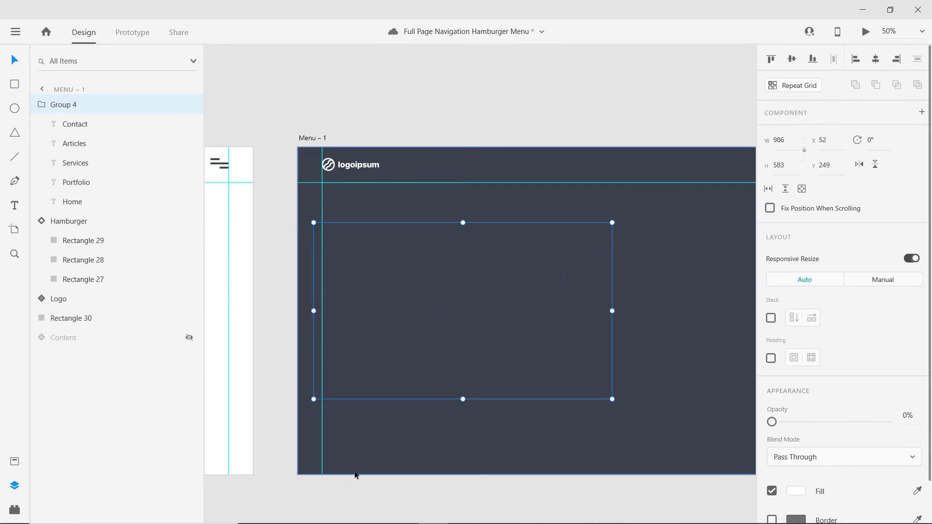
{"action": "left_click", "coordinate": [375, 103]}
{"action": "scroll", "coordinate": [420, 121], "scroll_direction": "left", "scroll_amount": 5}
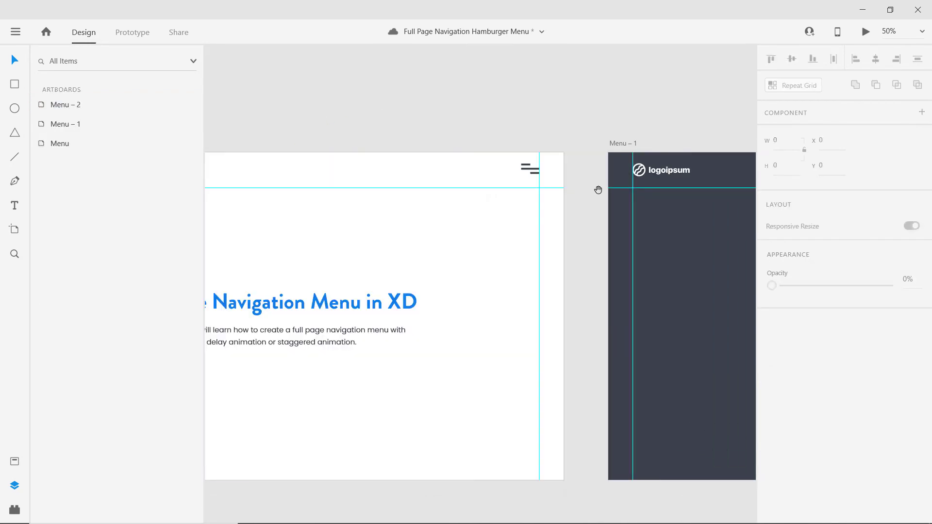
{"action": "left_click_drag", "start_coordinate": [654, 184], "coordinate": [371, 149]}
{"action": "left_click_drag", "start_coordinate": [465, 189], "coordinate": [189, 227]}
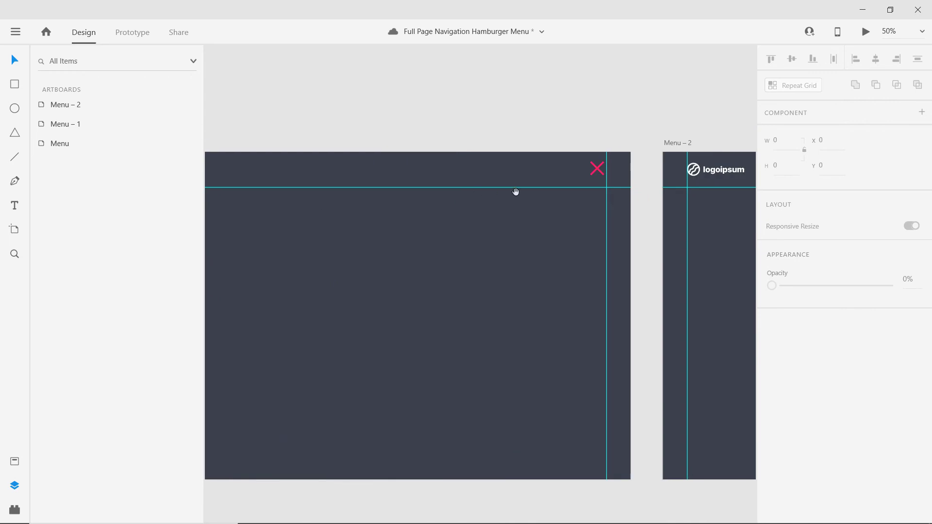
{"action": "left_click_drag", "start_coordinate": [577, 163], "coordinate": [499, 178]}
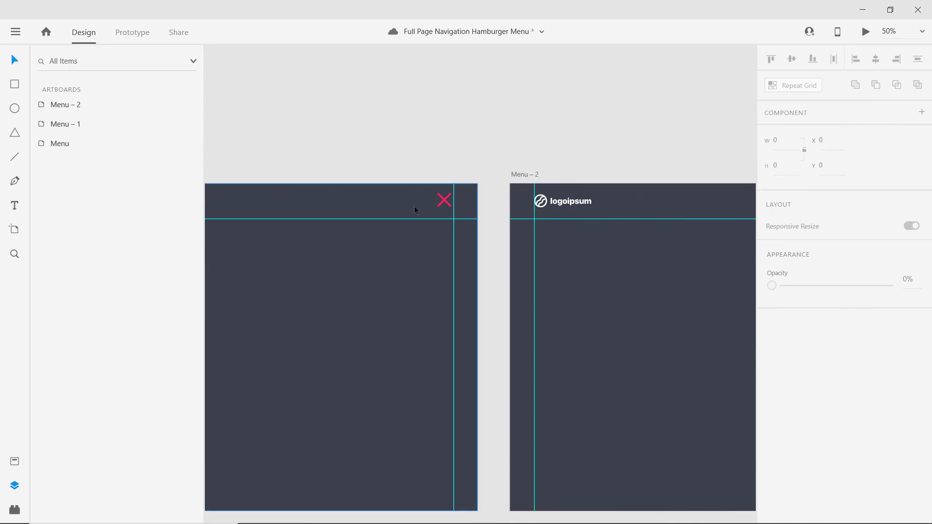
{"action": "left_click_drag", "start_coordinate": [367, 231], "coordinate": [630, 208]}
{"action": "left_click_drag", "start_coordinate": [264, 180], "coordinate": [417, 188]}
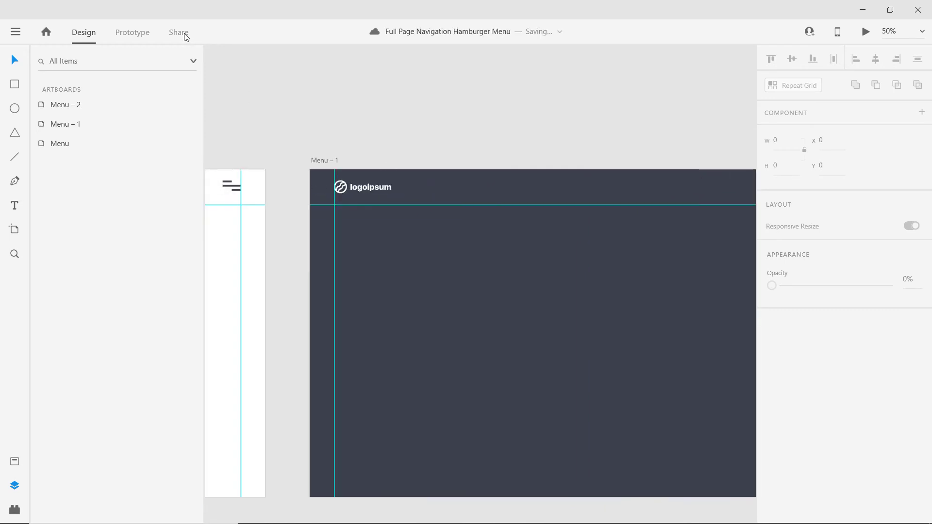
Step: Switch to prototyping and give the Menu artboard's Hamburger component a Tap interaction that Auto-Animates to Menu – 1
{"action": "left_click", "coordinate": [132, 34]}
{"action": "scroll", "coordinate": [271, 156], "scroll_direction": "left", "scroll_amount": 3}
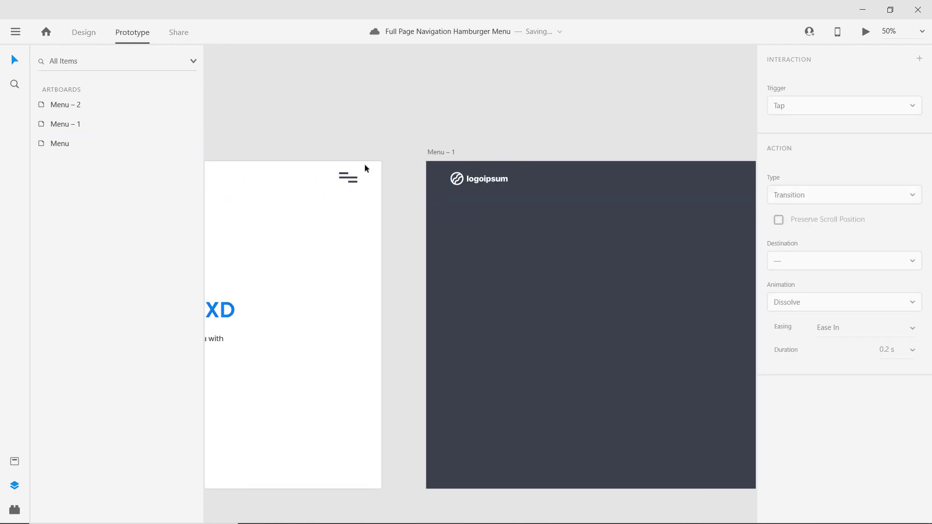
{"action": "left_click", "coordinate": [344, 178]}
{"action": "left_click", "coordinate": [358, 178]}
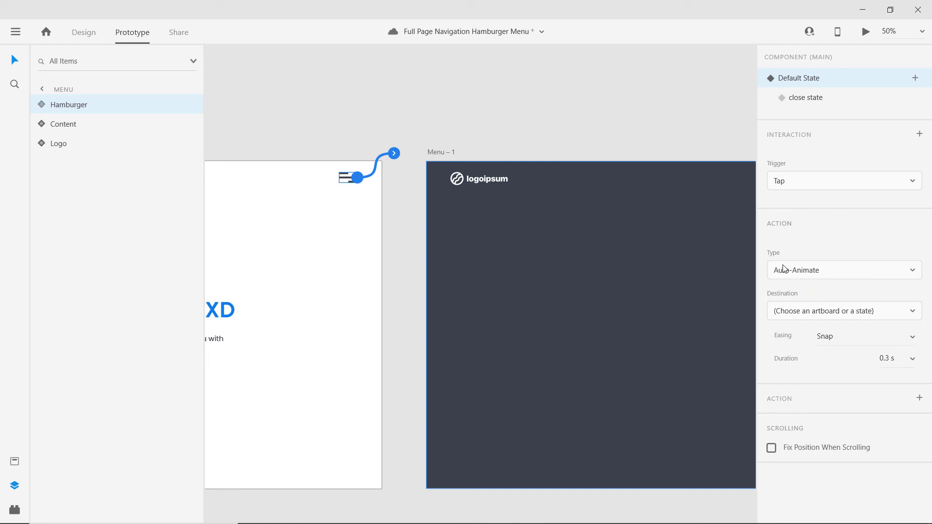
{"action": "left_click", "coordinate": [813, 275]}
{"action": "left_click", "coordinate": [811, 274]}
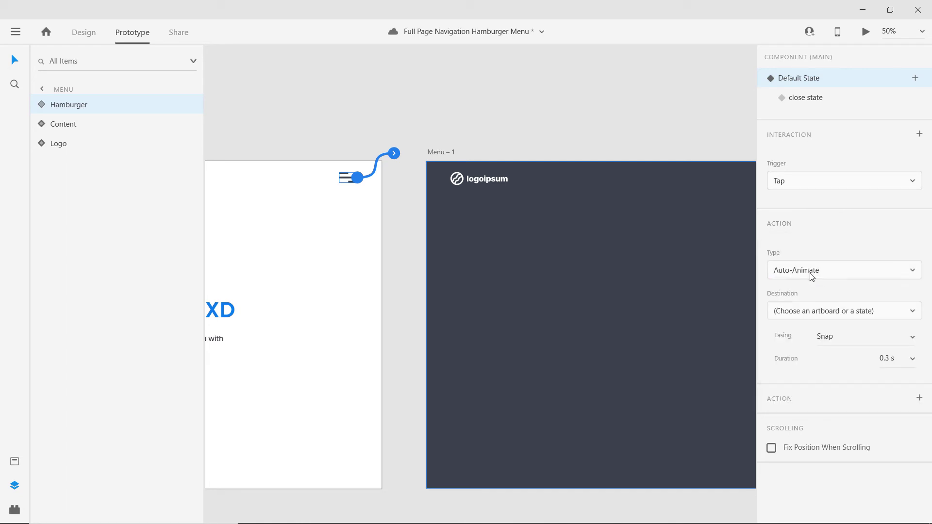
{"action": "left_click", "coordinate": [817, 314]}
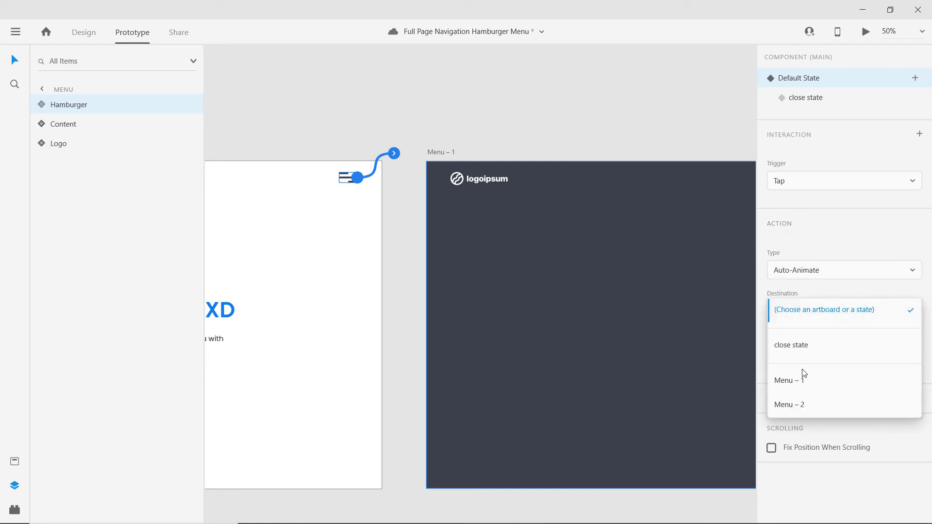
{"action": "left_click", "coordinate": [796, 381]}
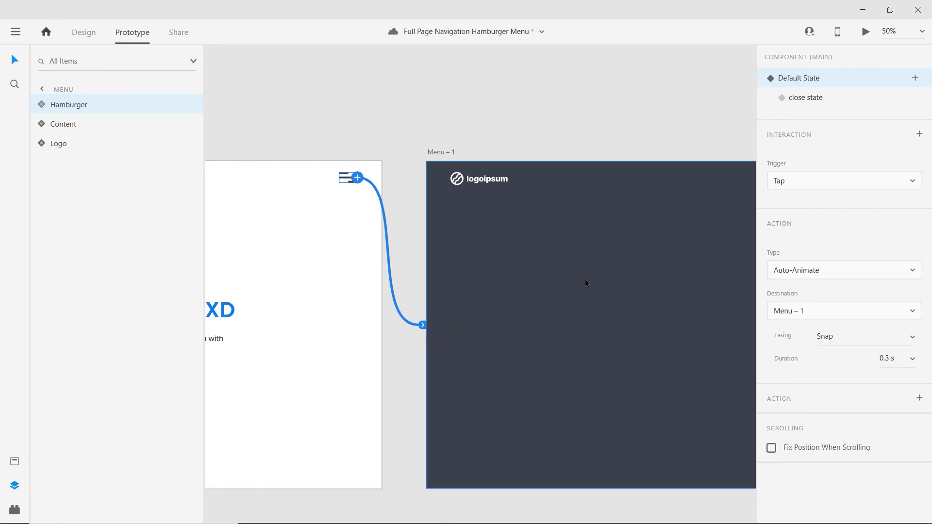
Step: Keep Menu – 1 as the Hamburger interaction's destination and set its duration to 0.6 s
{"action": "left_click_drag", "start_coordinate": [650, 295], "coordinate": [495, 229]}
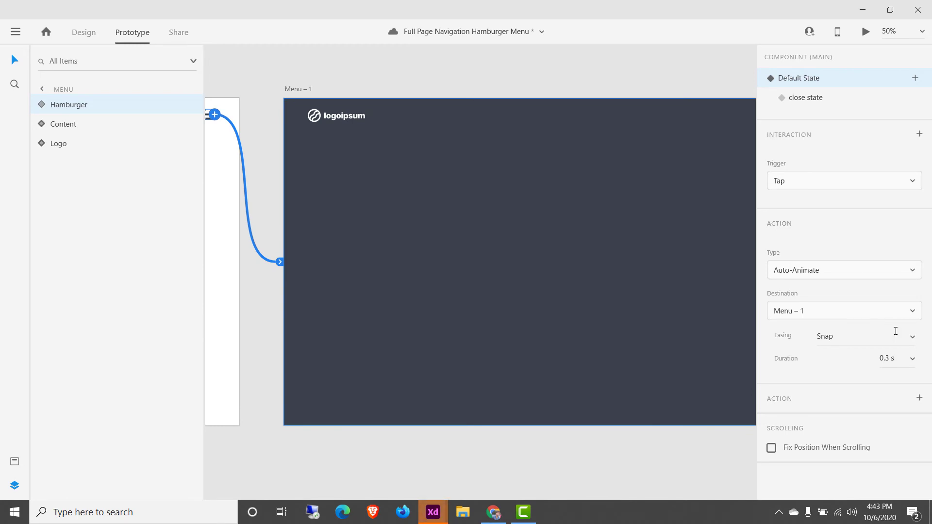
{"action": "left_click", "coordinate": [910, 314]}
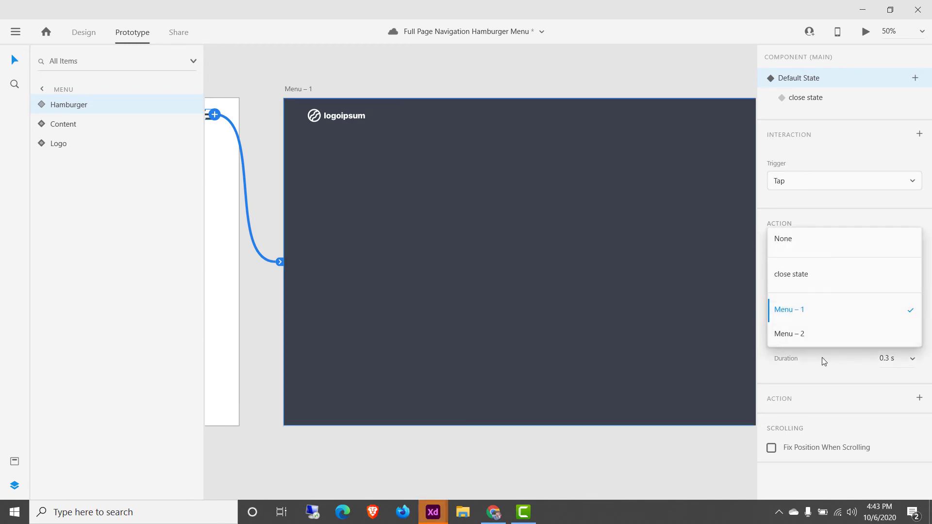
{"action": "left_click", "coordinate": [789, 320]}
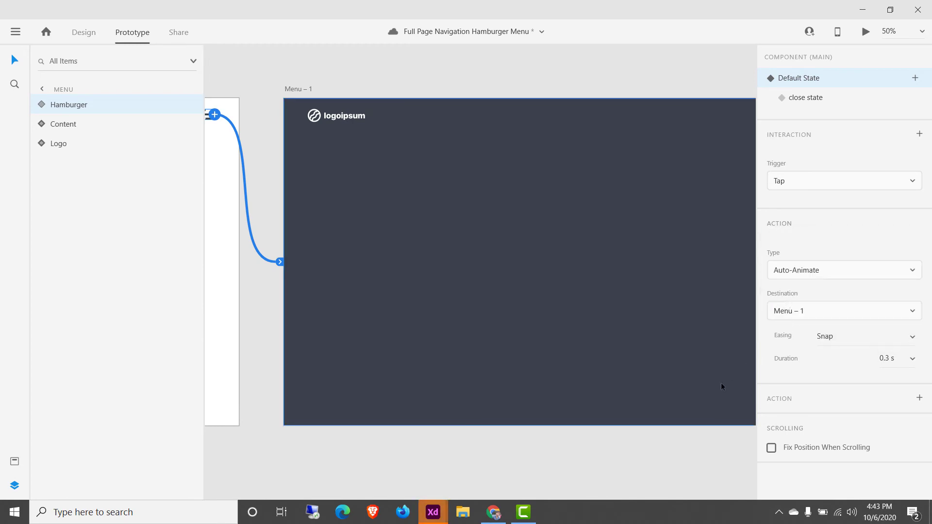
{"action": "left_click", "coordinate": [910, 339]}
{"action": "left_click", "coordinate": [911, 342]}
{"action": "left_click", "coordinate": [911, 360]}
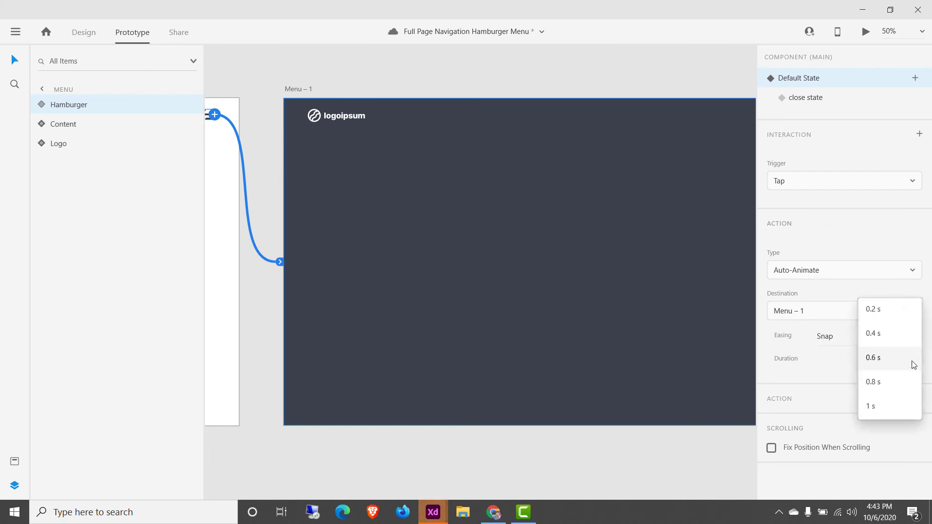
{"action": "left_click", "coordinate": [912, 362]}
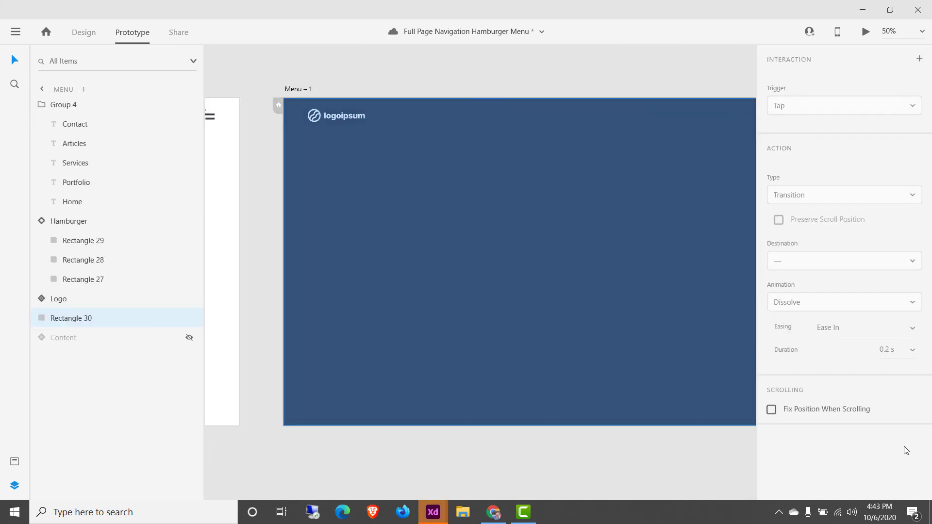
Step: Reselect the Hamburger on the Menu artboard and set its Tap interaction's duration to 0.3 s
{"action": "left_click", "coordinate": [711, 448]}
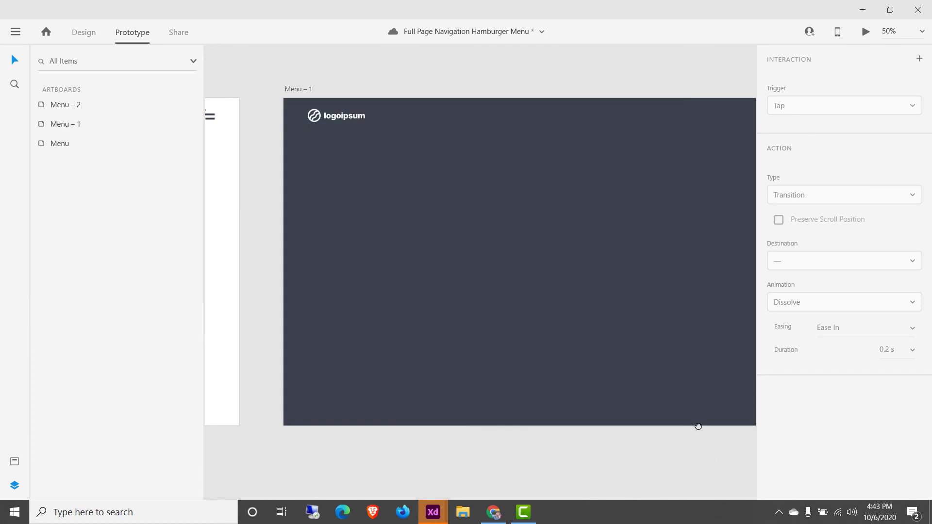
{"action": "left_click_drag", "start_coordinate": [697, 424], "coordinate": [683, 415]}
{"action": "left_click", "coordinate": [592, 312]}
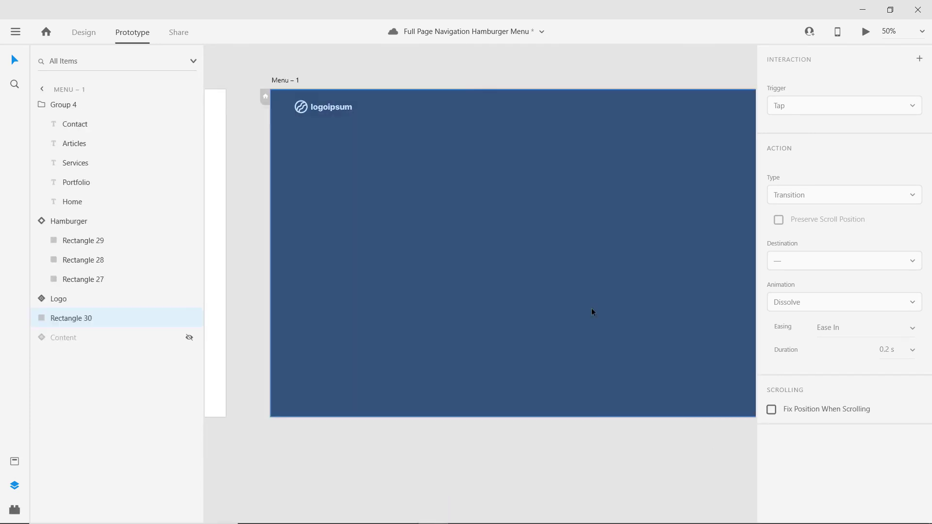
{"action": "left_click", "coordinate": [243, 116]}
{"action": "left_click_drag", "start_coordinate": [247, 113], "coordinate": [353, 144]}
{"action": "left_click", "coordinate": [306, 138]}
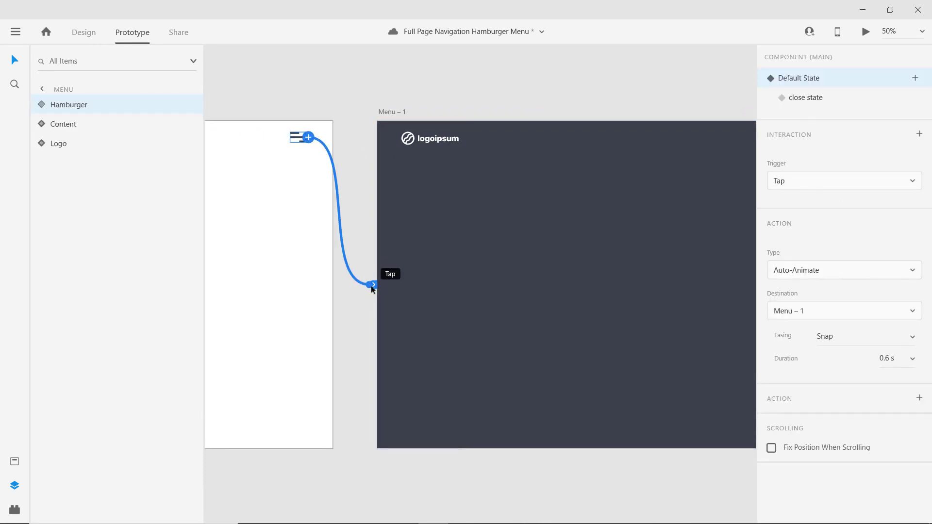
{"action": "left_click_drag", "start_coordinate": [597, 276], "coordinate": [443, 271]}
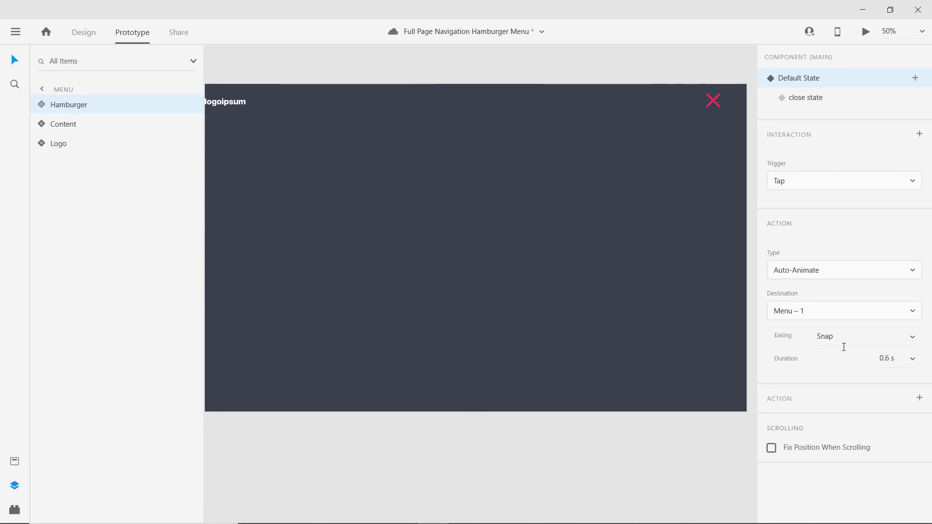
{"action": "left_click", "coordinate": [913, 359]}
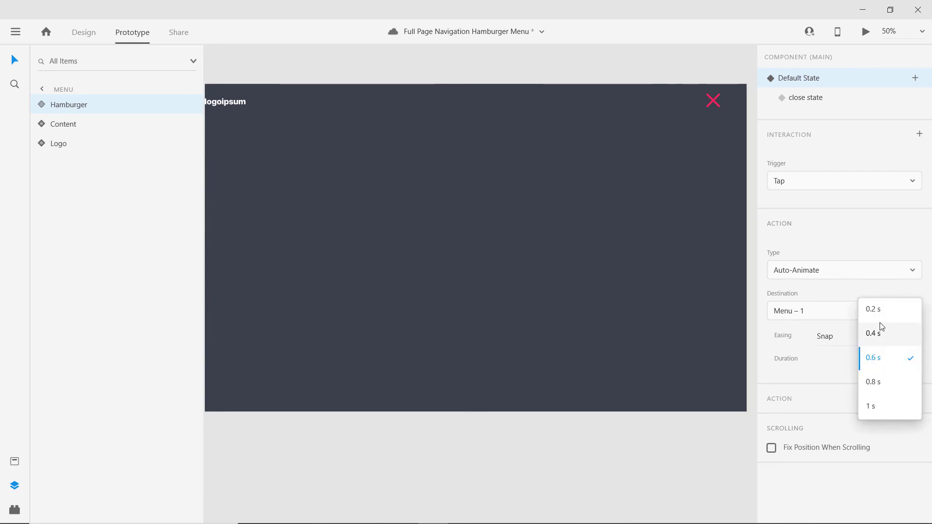
{"action": "left_click", "coordinate": [873, 308]}
{"action": "left_click", "coordinate": [891, 359]}
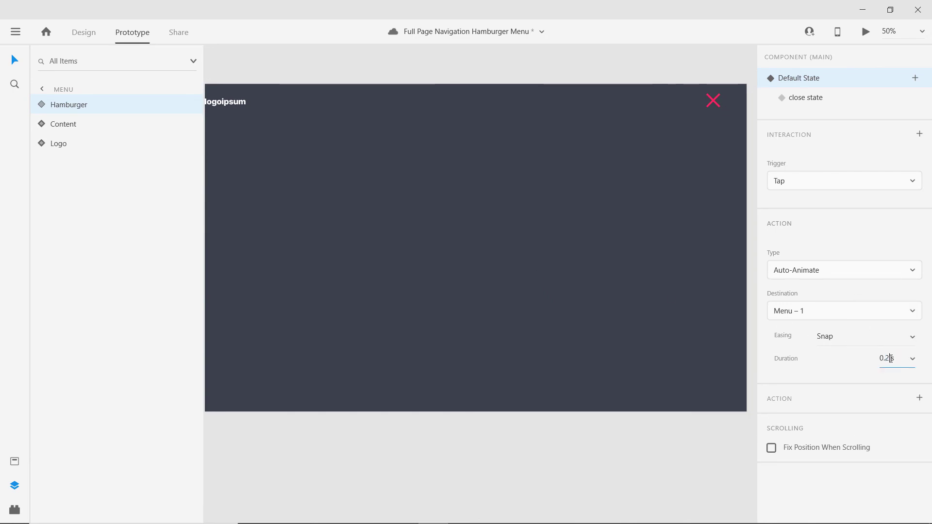
{"action": "type", "text": "3"}
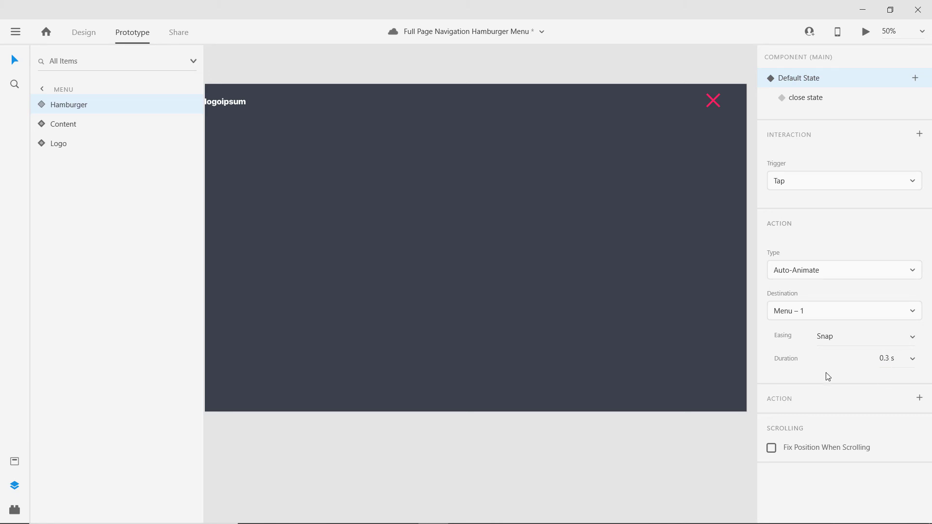
Step: Select the Menu – 1 artboard and give it an Auto-Animate interaction with a Time trigger
{"action": "left_click", "coordinate": [516, 340]}
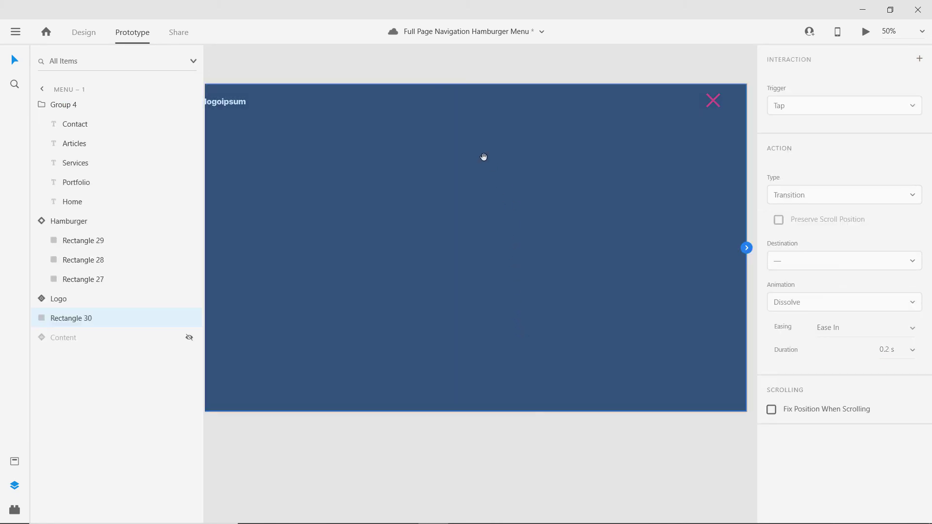
{"action": "left_click_drag", "start_coordinate": [484, 157], "coordinate": [598, 220]}
{"action": "left_click_drag", "start_coordinate": [360, 187], "coordinate": [436, 208]}
{"action": "left_click", "coordinate": [378, 156]}
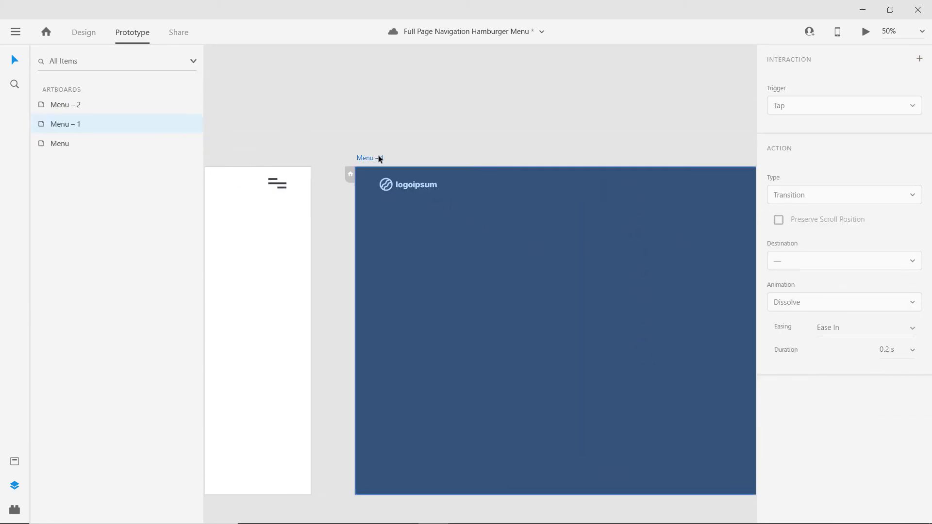
{"action": "left_click_drag", "start_coordinate": [506, 210], "coordinate": [234, 215]}
{"action": "scroll", "coordinate": [233, 215], "scroll_direction": "right", "scroll_amount": 5}
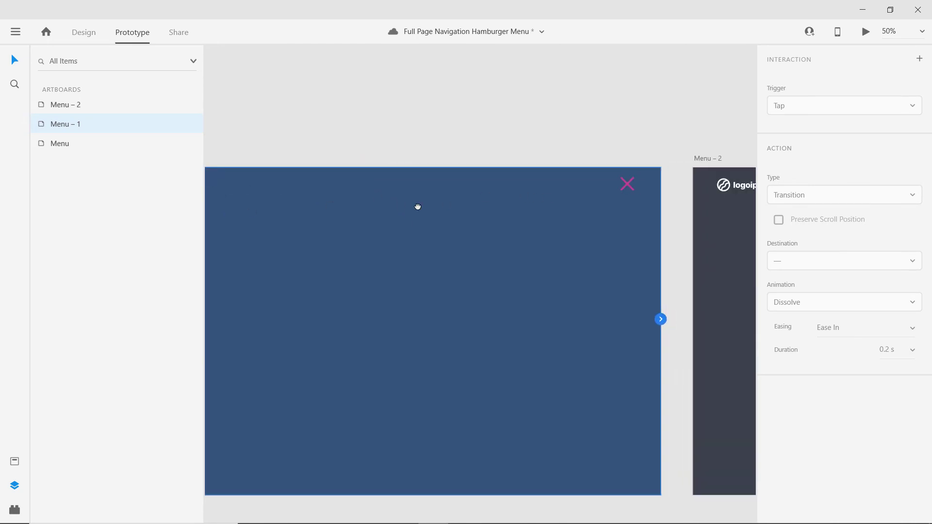
{"action": "left_click_drag", "start_coordinate": [467, 206], "coordinate": [702, 178]}
{"action": "left_click_drag", "start_coordinate": [594, 128], "coordinate": [423, 149]}
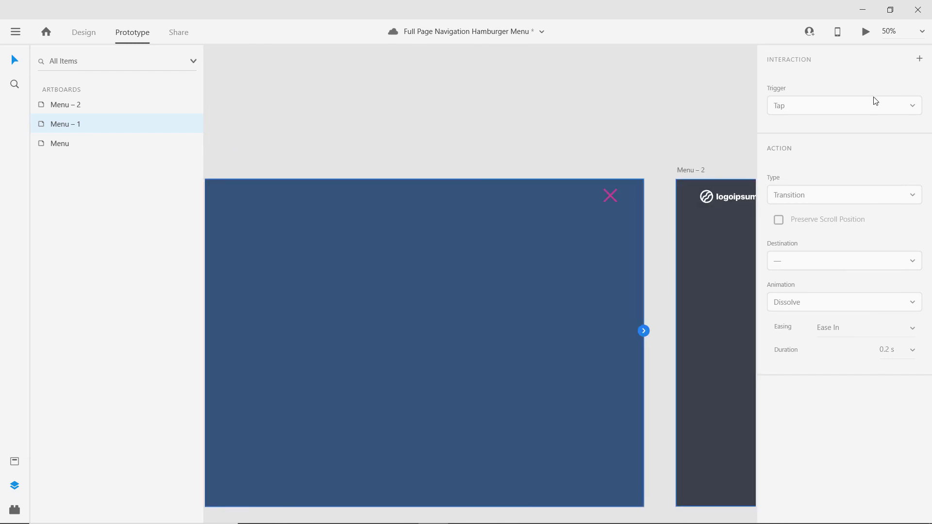
{"action": "left_click", "coordinate": [644, 331]}
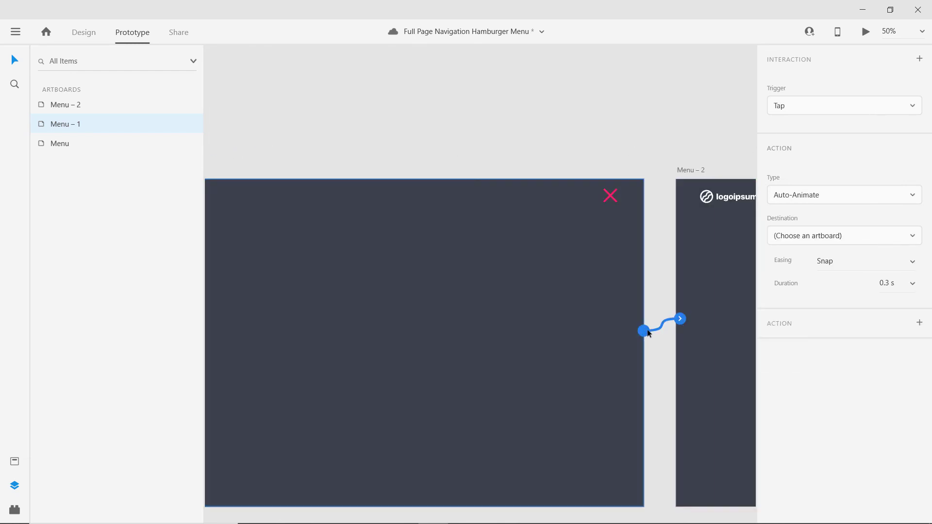
{"action": "left_click", "coordinate": [810, 111]}
{"action": "left_click", "coordinate": [793, 155]}
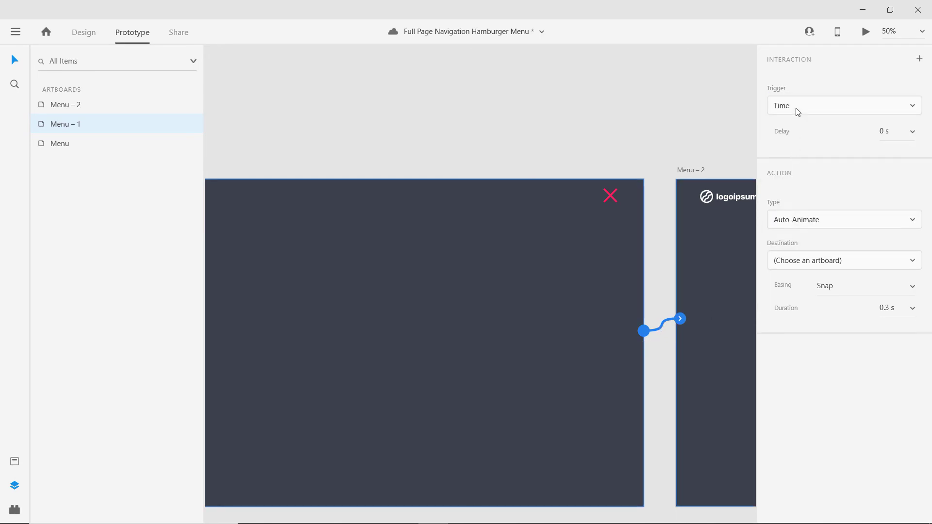
Step: Make Menu – 2 the destination of Menu – 1's timed interaction and set its duration to 0.8 s
{"action": "left_click", "coordinate": [891, 134]}
{"action": "left_click", "coordinate": [833, 261]}
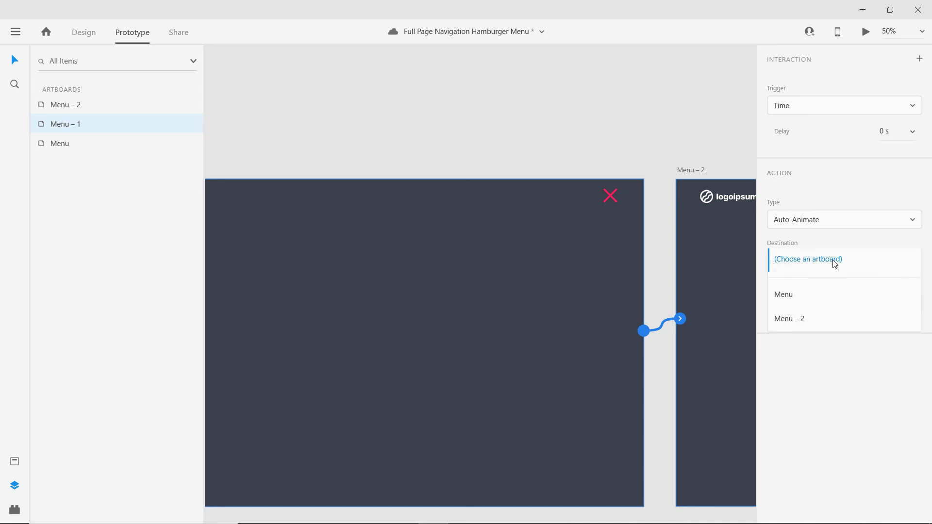
{"action": "left_click", "coordinate": [796, 323]}
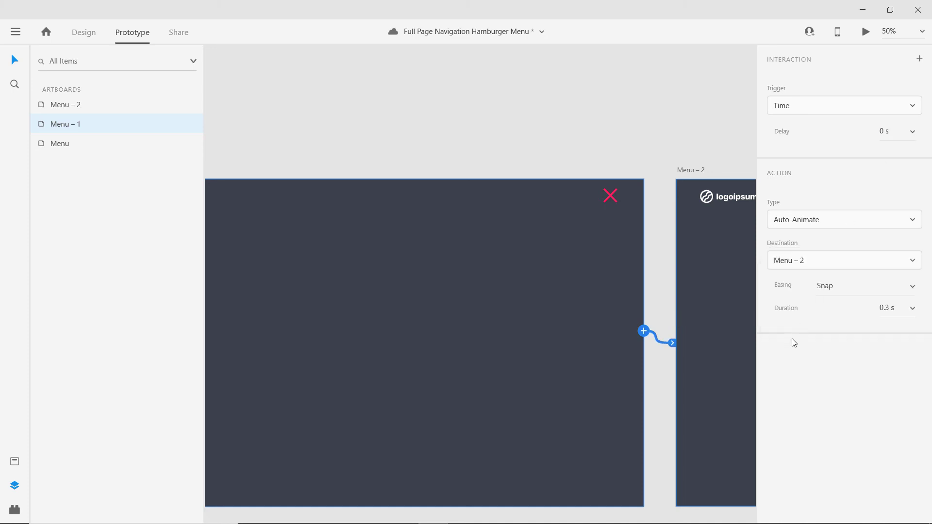
{"action": "left_click", "coordinate": [888, 310]}
{"action": "left_click", "coordinate": [889, 309]}
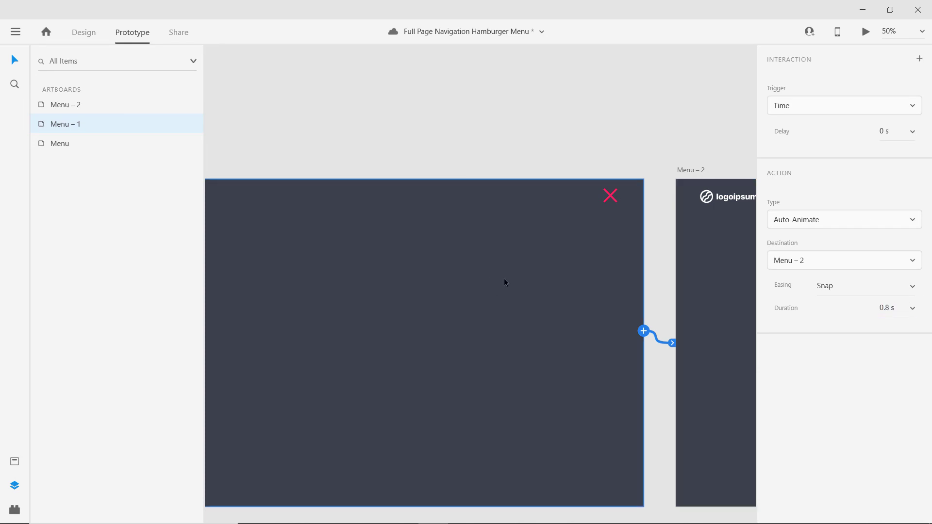
{"action": "left_click", "coordinate": [651, 158]}
Step: Preview the prototype, open the navigation menu from the hamburger, and close the preview
{"action": "left_click_drag", "start_coordinate": [460, 203], "coordinate": [731, 188]}
{"action": "left_click_drag", "start_coordinate": [233, 213], "coordinate": [629, 207]}
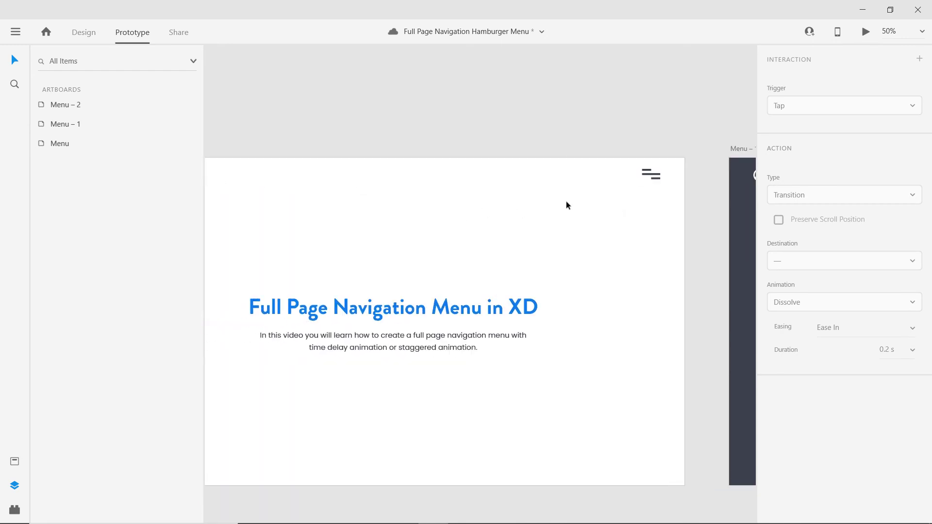
{"action": "key", "text": "ctrl+Return"}
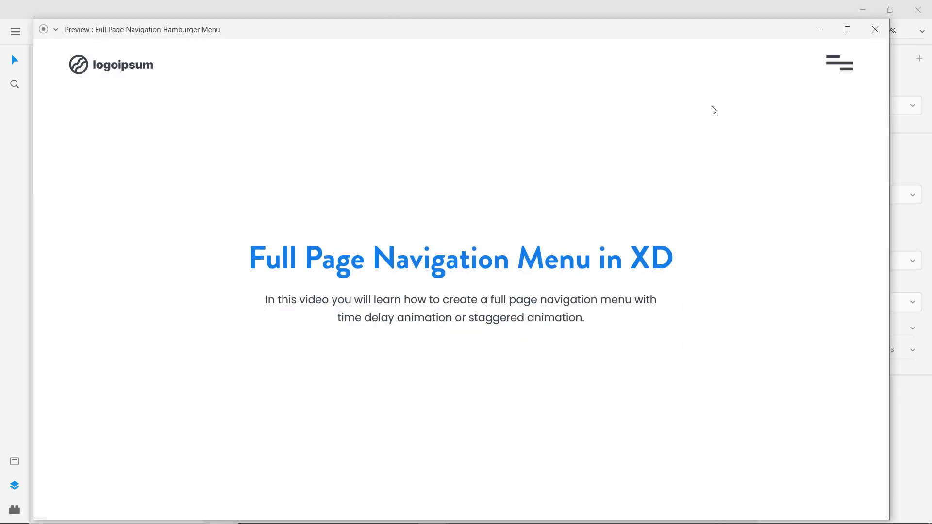
{"action": "left_click", "coordinate": [841, 63]}
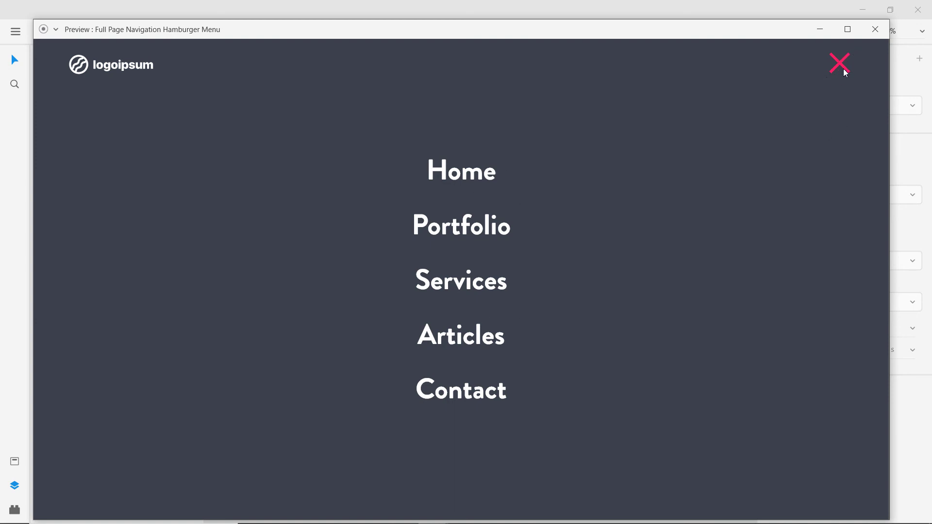
{"action": "left_click", "coordinate": [875, 29]}
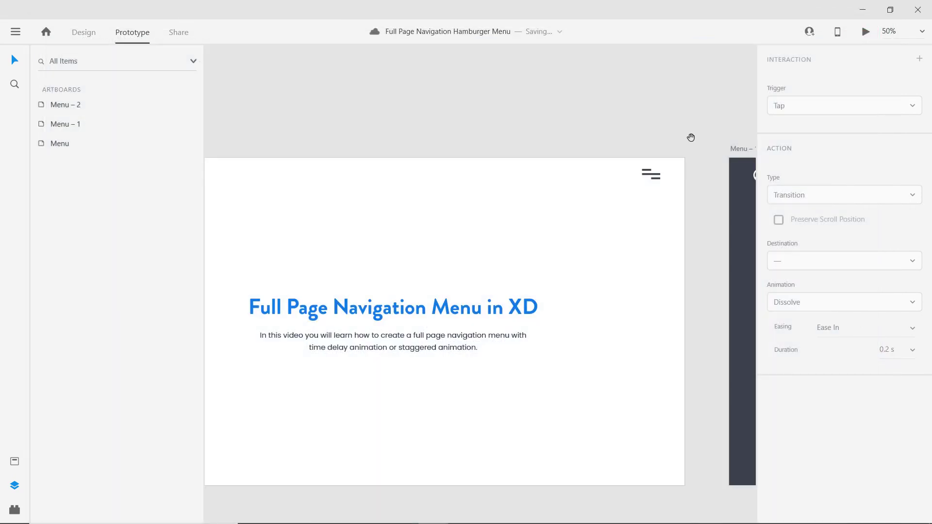
Step: Give the Hamburger component on Menu – 2 a Tap interaction that Auto-Animates to the Menu artboard
{"action": "left_click_drag", "start_coordinate": [691, 138], "coordinate": [247, 164]}
{"action": "left_click_drag", "start_coordinate": [702, 176], "coordinate": [285, 196]}
{"action": "left_click_drag", "start_coordinate": [747, 215], "coordinate": [269, 190]}
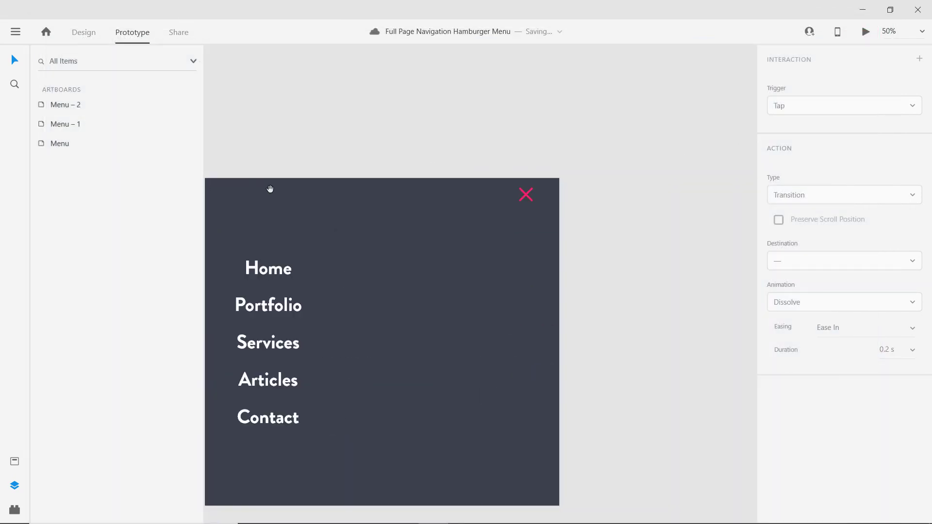
{"action": "left_click", "coordinate": [521, 200]}
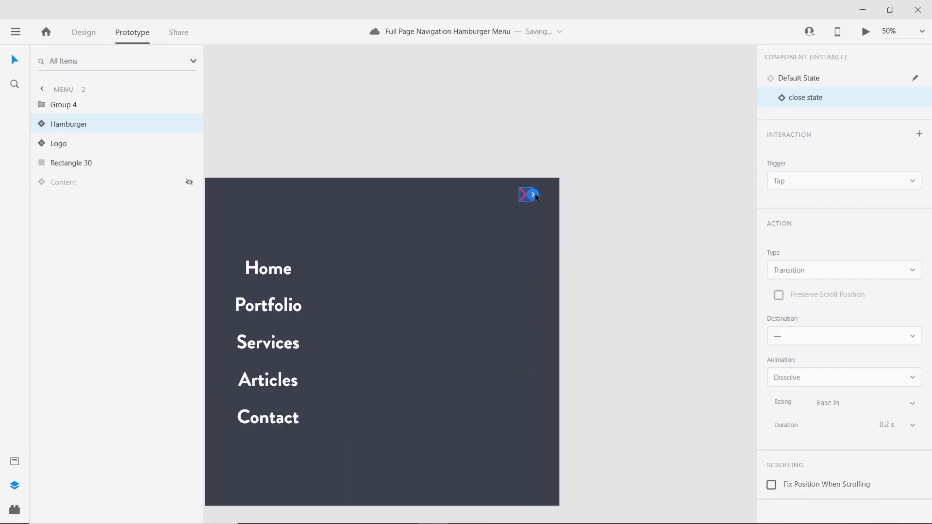
{"action": "left_click_drag", "start_coordinate": [536, 196], "coordinate": [576, 191]}
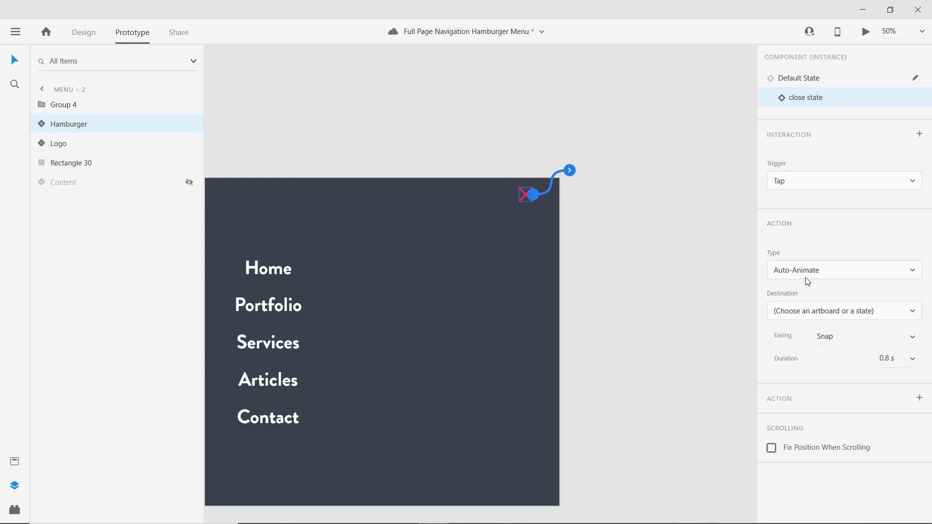
{"action": "left_click", "coordinate": [852, 315]}
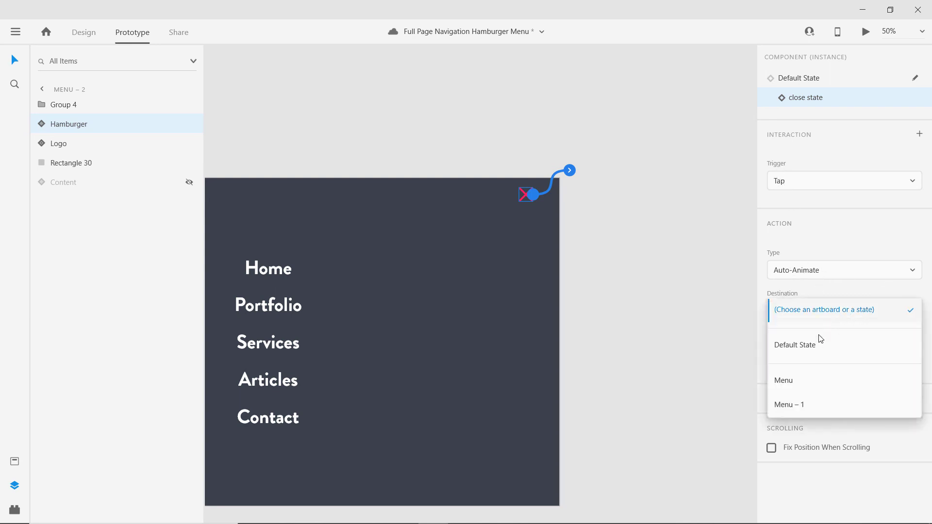
{"action": "left_click", "coordinate": [802, 386]}
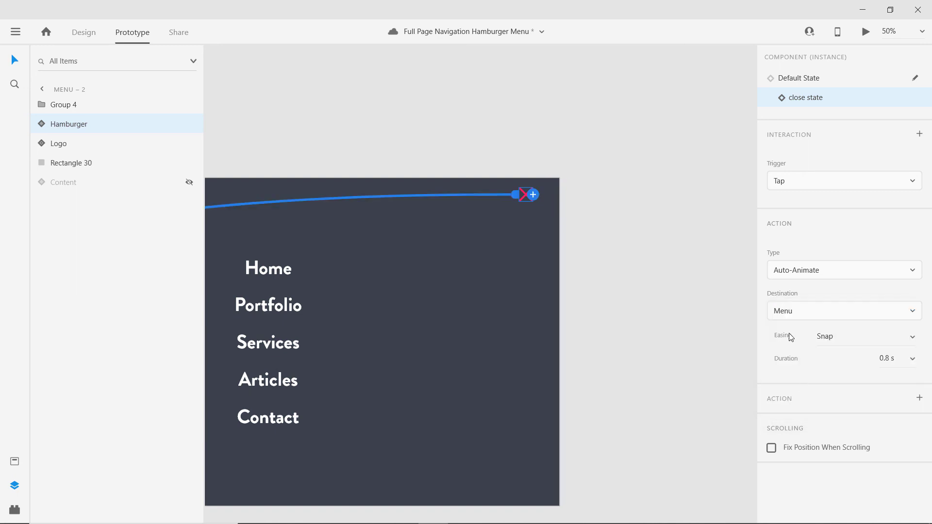
Step: Set the duration of the Menu – 2 Hamburger's Tap interaction to 0.4 s and deselect it
{"action": "left_click", "coordinate": [912, 360]}
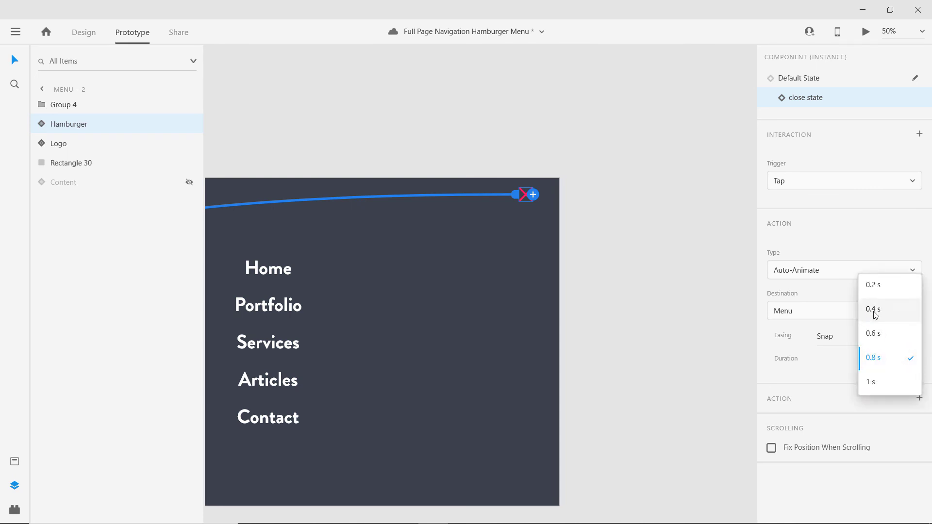
{"action": "left_click", "coordinate": [874, 286]}
{"action": "left_click", "coordinate": [891, 359]}
{"action": "type", "text": "0.4"}
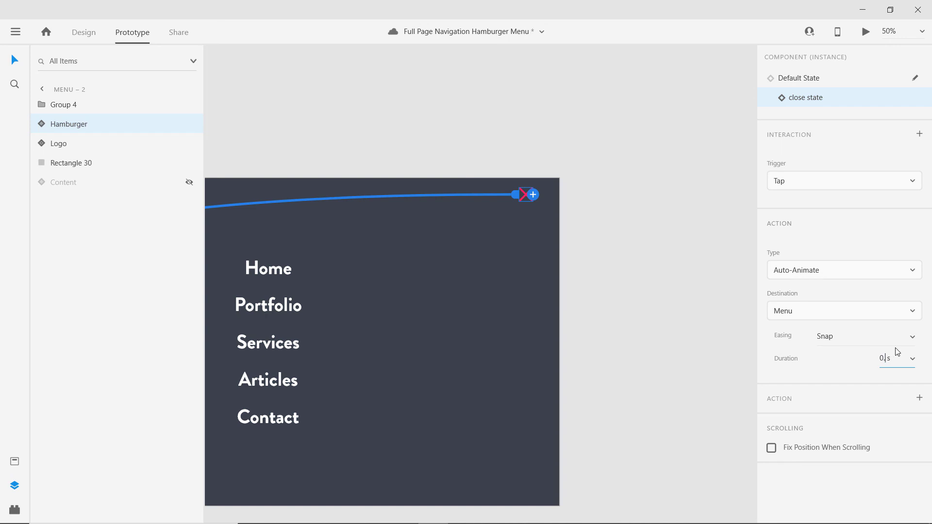
{"action": "key", "text": "Return"}
{"action": "left_click", "coordinate": [857, 343]}
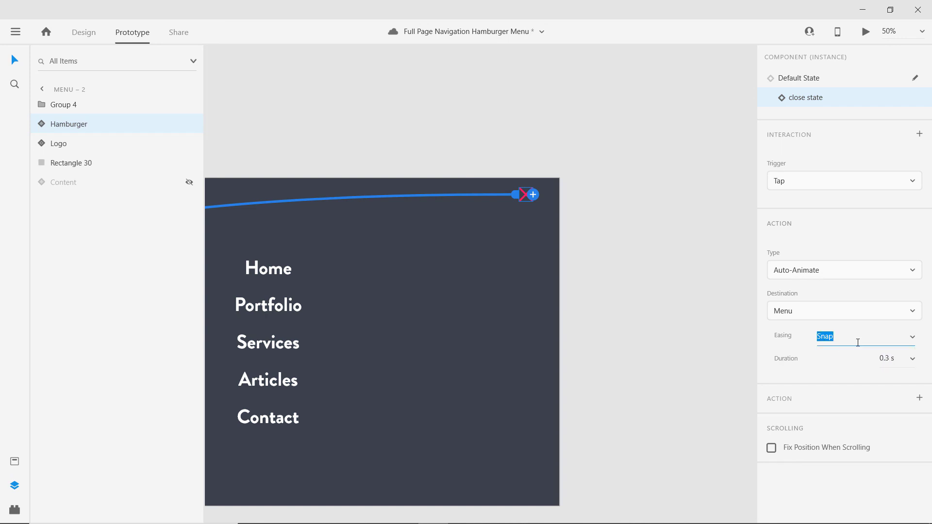
{"action": "left_click", "coordinate": [583, 173]}
Step: Test opening and closing the navigation menu repeatedly in the prototype preview and close the preview window
{"action": "left_click_drag", "start_coordinate": [381, 217], "coordinate": [735, 194]}
{"action": "left_click_drag", "start_coordinate": [222, 220], "coordinate": [685, 191]}
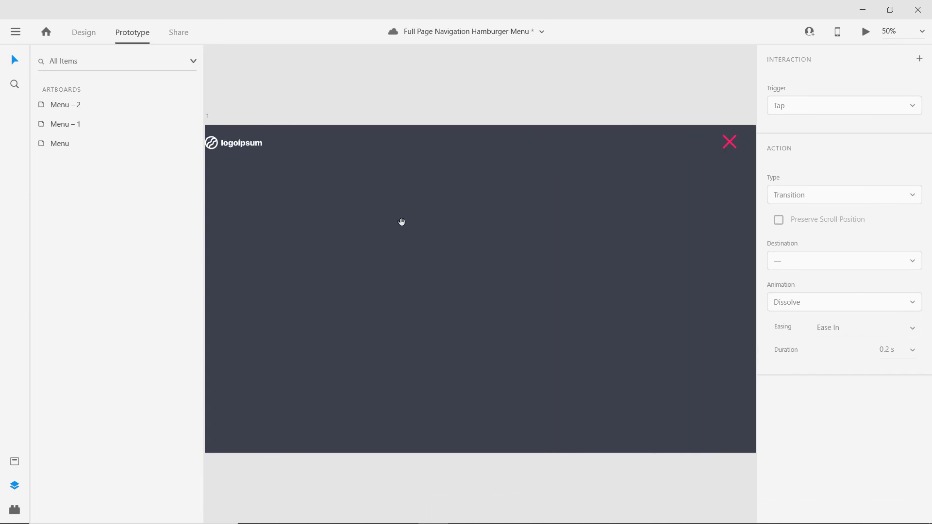
{"action": "key", "text": "ctrl+Return"}
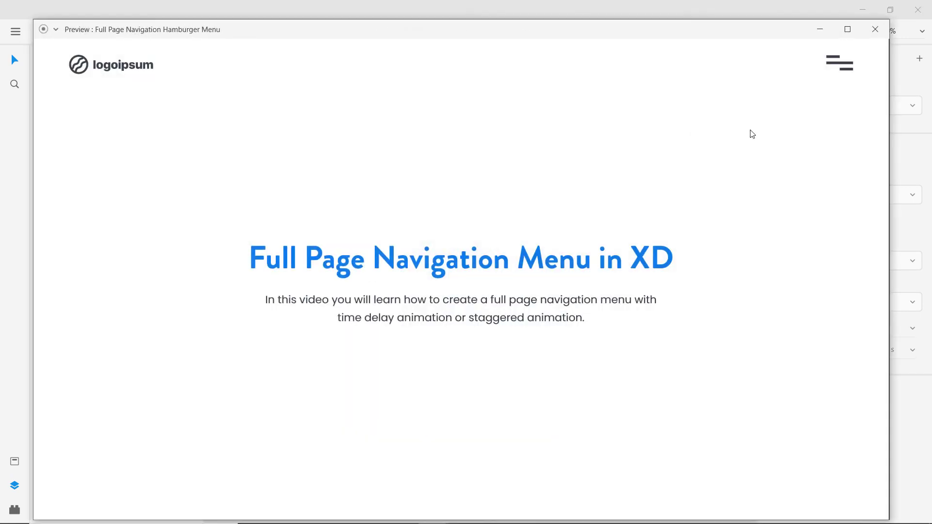
{"action": "left_click", "coordinate": [836, 72]}
{"action": "left_click", "coordinate": [840, 67]}
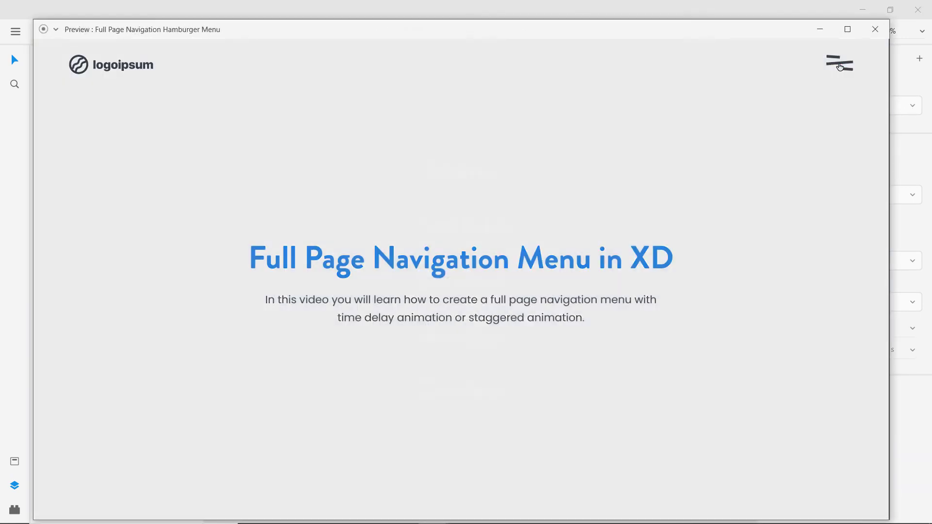
{"action": "left_click", "coordinate": [839, 66]}
{"action": "left_click", "coordinate": [840, 66]}
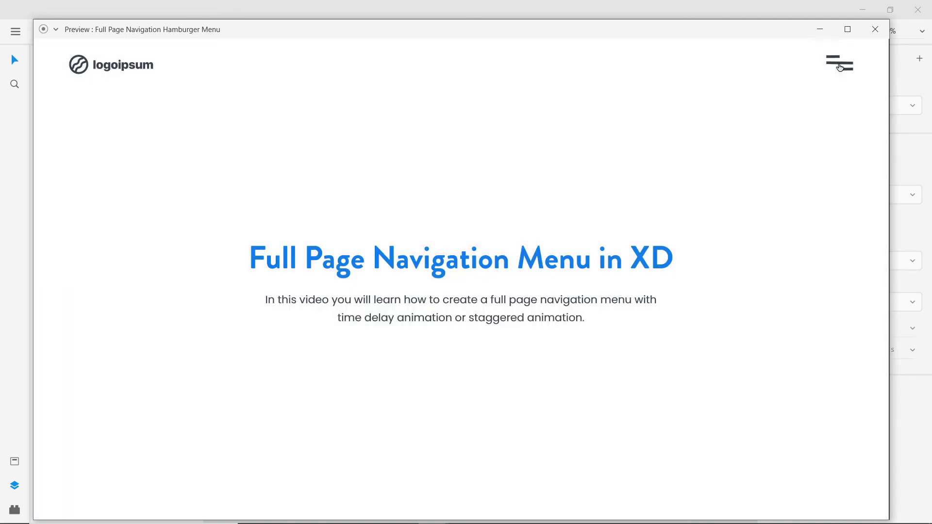
{"action": "left_click", "coordinate": [840, 67]}
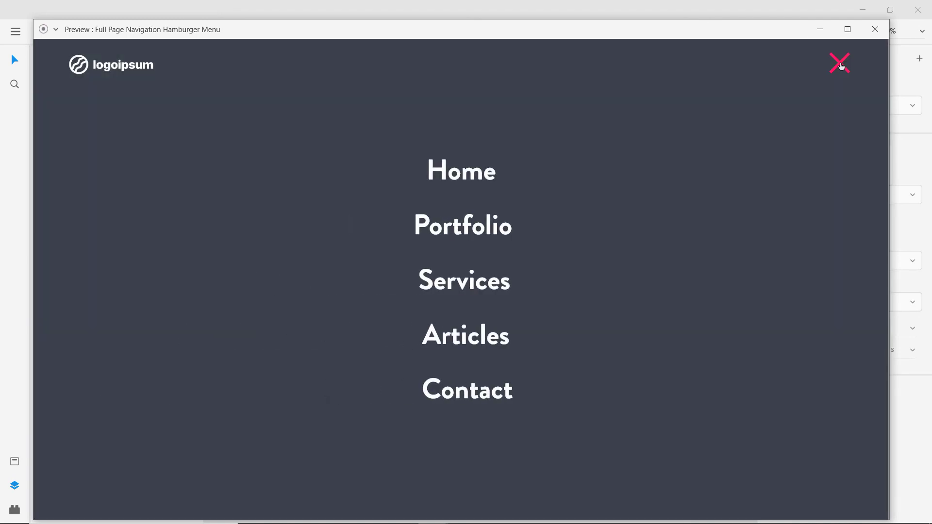
{"action": "left_click", "coordinate": [841, 67]}
{"action": "left_click", "coordinate": [841, 67]}
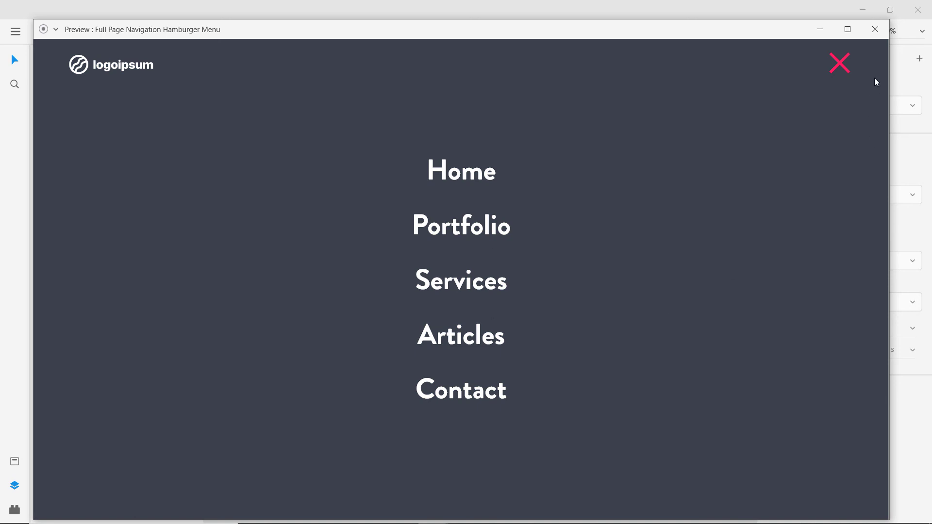
{"action": "left_click", "coordinate": [875, 30]}
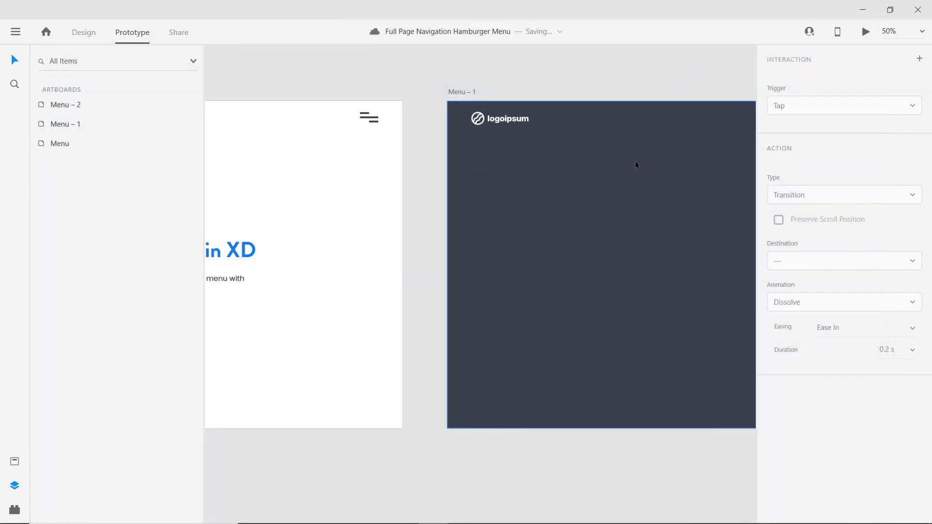
Step: Switch to designing and copy Menu – 1's dark background Rectangle 30 onto the Menu artboard
{"action": "mouse_move", "coordinate": [546, 202]}
{"action": "left_mouse_down"}
{"action": "mouse_move", "coordinate": [677, 194]}
{"action": "mouse_move", "coordinate": [543, 205]}
{"action": "left_mouse_up"}
{"action": "scroll", "coordinate": [543, 206], "scroll_direction": "down", "scroll_amount": 2}
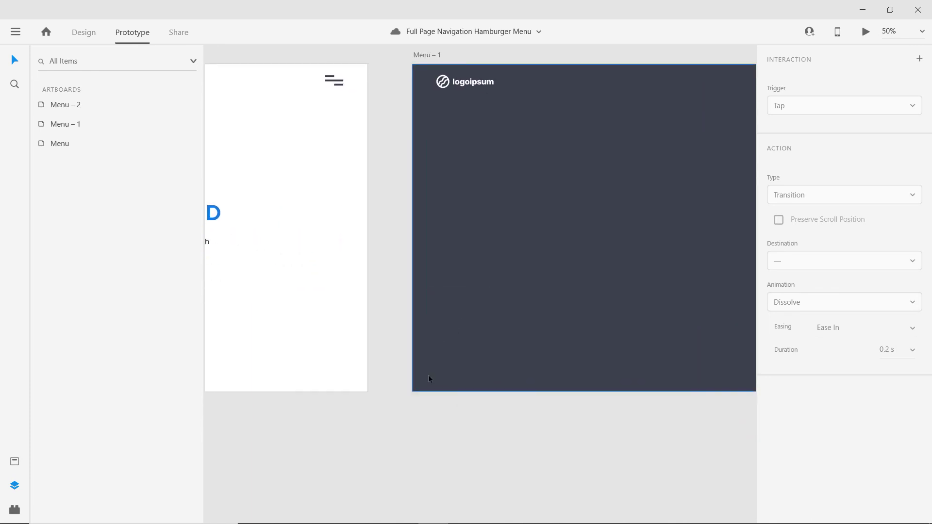
{"action": "left_click", "coordinate": [427, 377]}
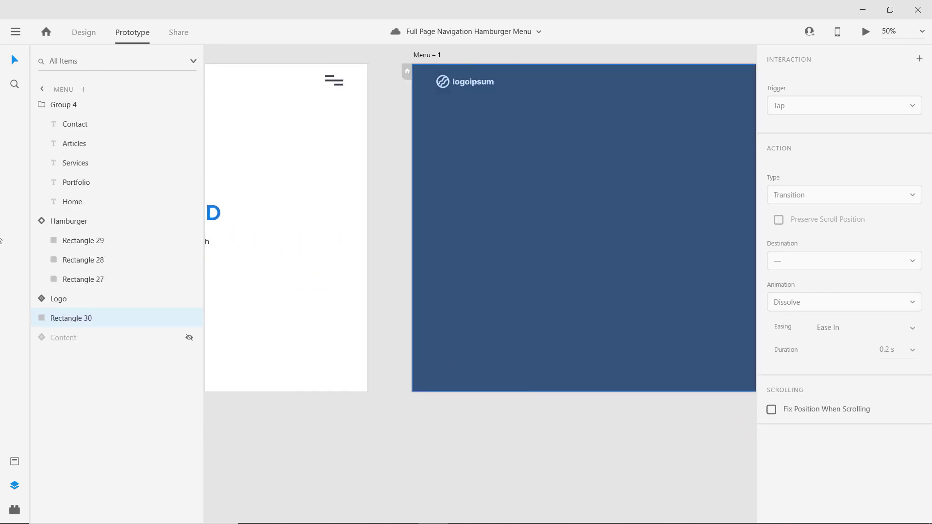
{"action": "left_click", "coordinate": [84, 33]}
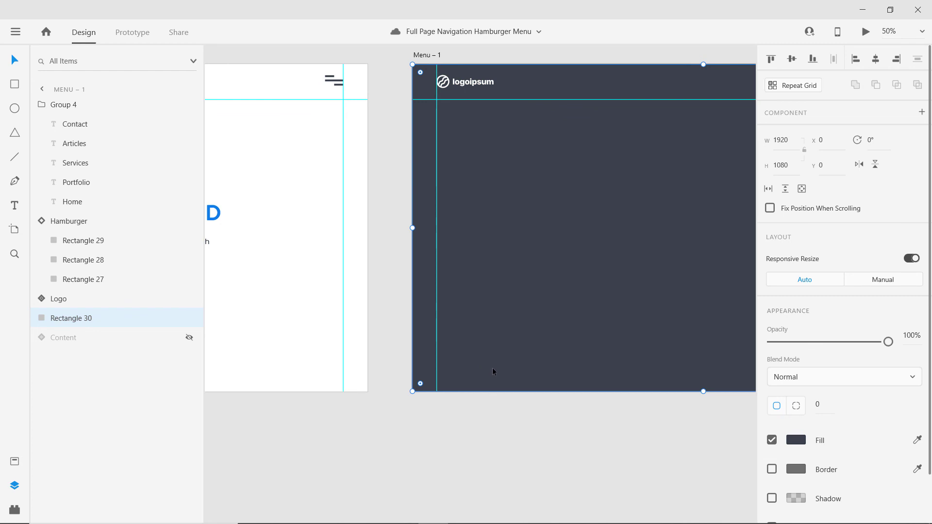
{"action": "left_click_drag", "start_coordinate": [397, 327], "coordinate": [648, 335]}
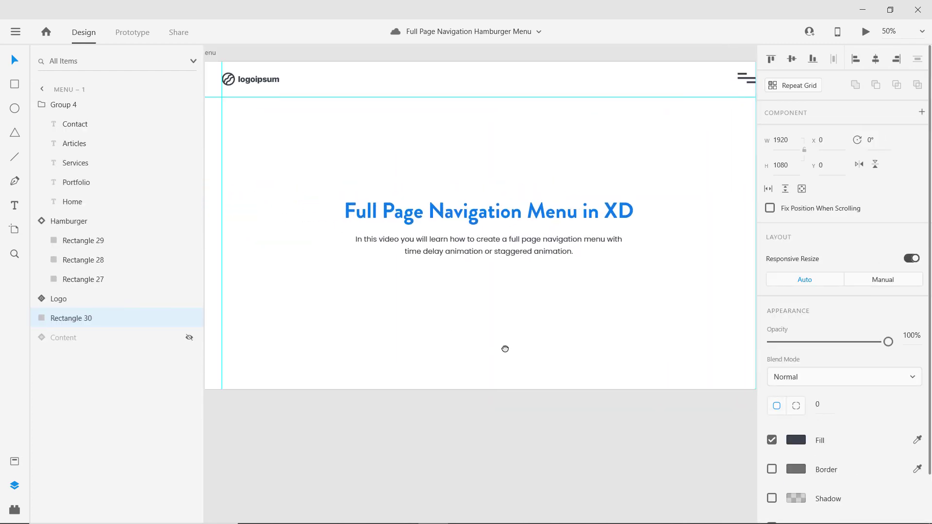
{"action": "left_click", "coordinate": [462, 350]}
{"action": "left_click_drag", "start_coordinate": [454, 275], "coordinate": [480, 299]}
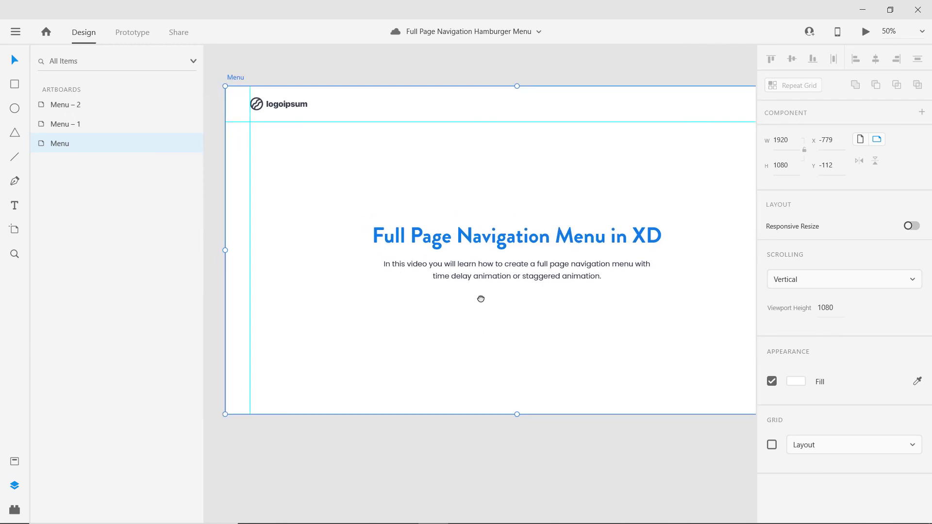
{"action": "key", "text": "ctrl+v"}
{"action": "left_click_drag", "start_coordinate": [571, 229], "coordinate": [373, 239]}
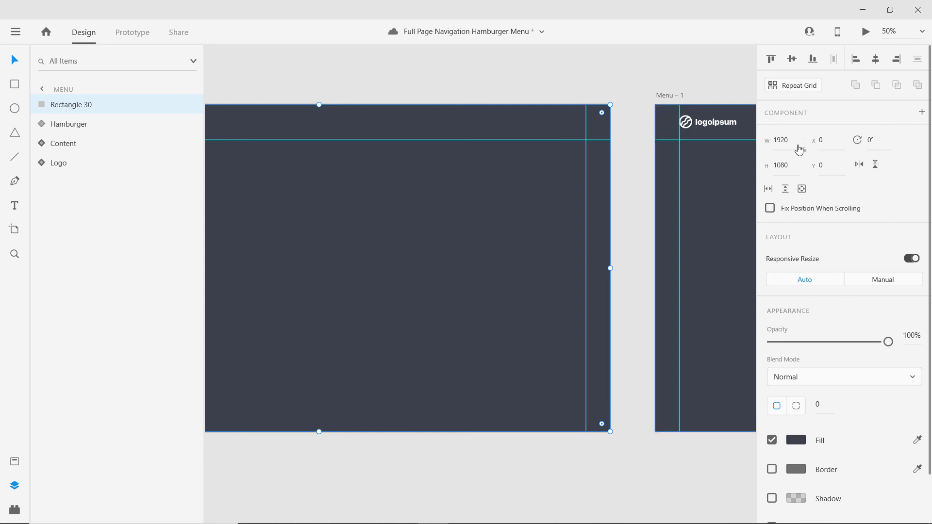
Step: Set the width of the pasted Rectangle 30 on the Menu artboard to 1 and deselect it
{"action": "left_click", "coordinate": [779, 140]}
{"action": "type", "text": "1"}
{"action": "key", "text": "Return"}
{"action": "left_click", "coordinate": [439, 91]}
Step: Set the opacity of the 1-wide Rectangle 30 on the Menu artboard to 0% and deselect it
{"action": "left_click_drag", "start_coordinate": [439, 135], "coordinate": [705, 122]}
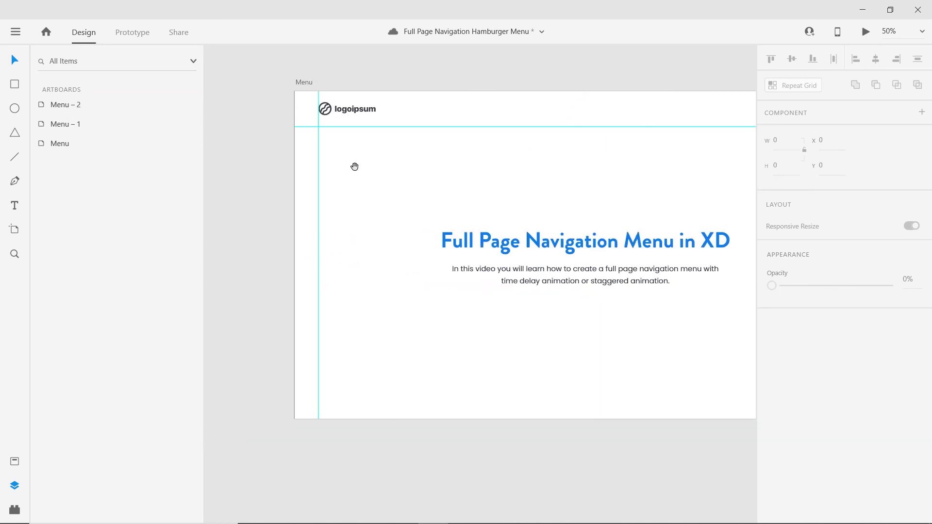
{"action": "left_click", "coordinate": [294, 149]}
{"action": "double_click", "coordinate": [466, 241]}
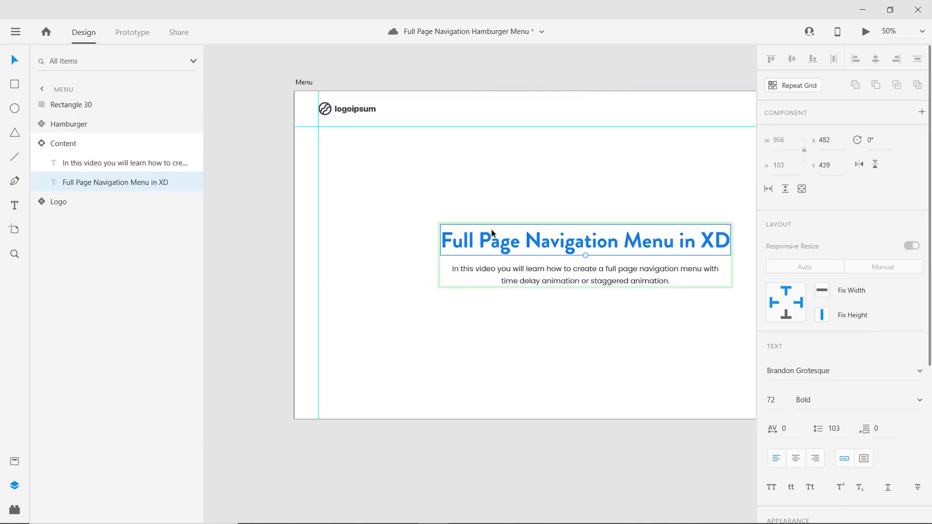
{"action": "left_click", "coordinate": [56, 108]}
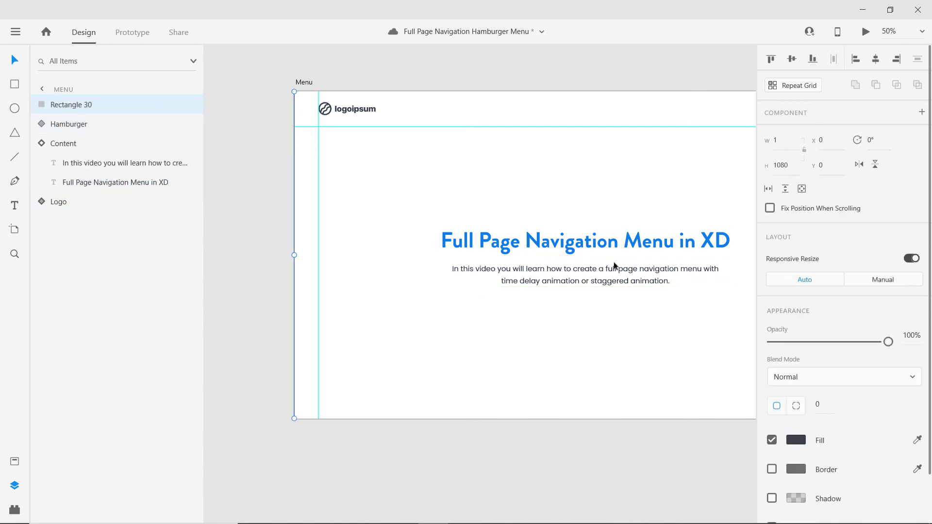
{"action": "left_click_drag", "start_coordinate": [888, 342], "coordinate": [752, 348]}
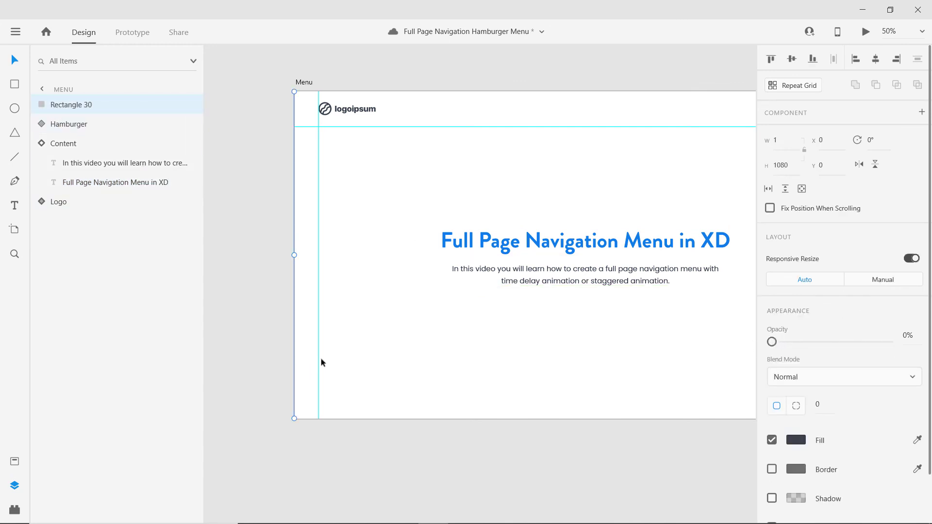
{"action": "left_click", "coordinate": [496, 182]}
Step: Preview the prototype, test the hamburger icon by opening and closing the menu repeatedly, and close the preview window
{"action": "left_click_drag", "start_coordinate": [738, 194], "coordinate": [404, 237]}
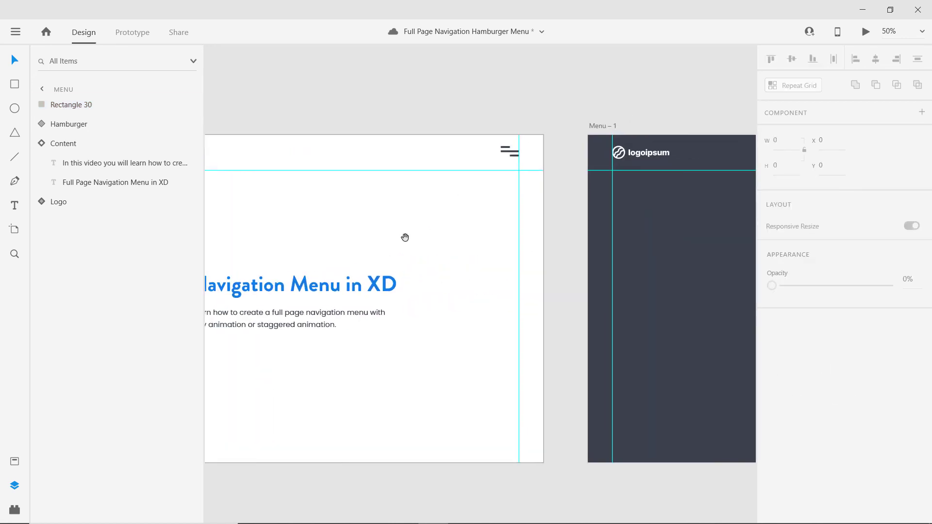
{"action": "left_click_drag", "start_coordinate": [563, 228], "coordinate": [502, 219]}
{"action": "key", "text": "ctrl+Return"}
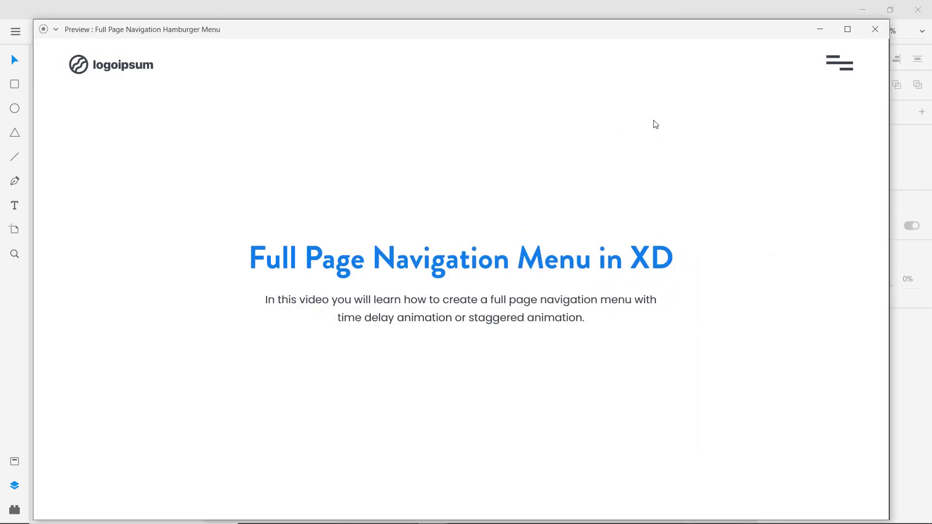
{"action": "left_click", "coordinate": [839, 70]}
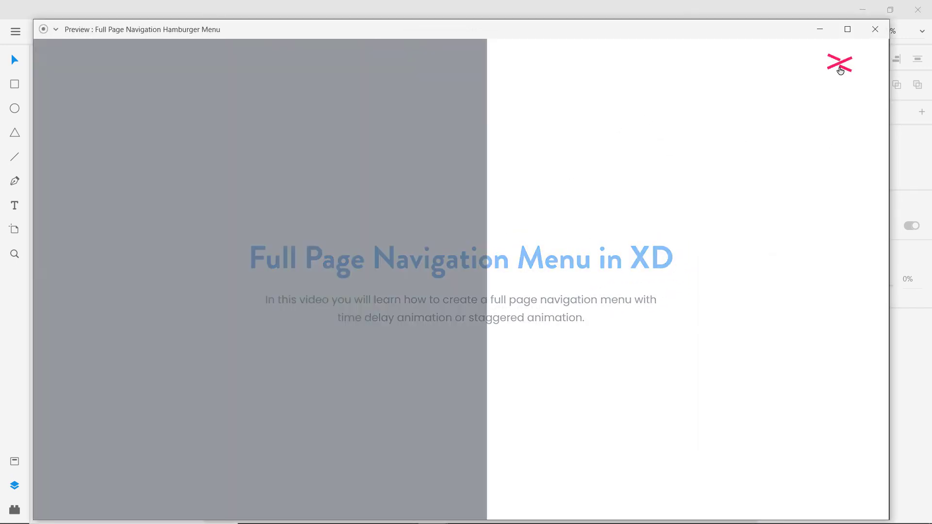
{"action": "left_click", "coordinate": [840, 68]}
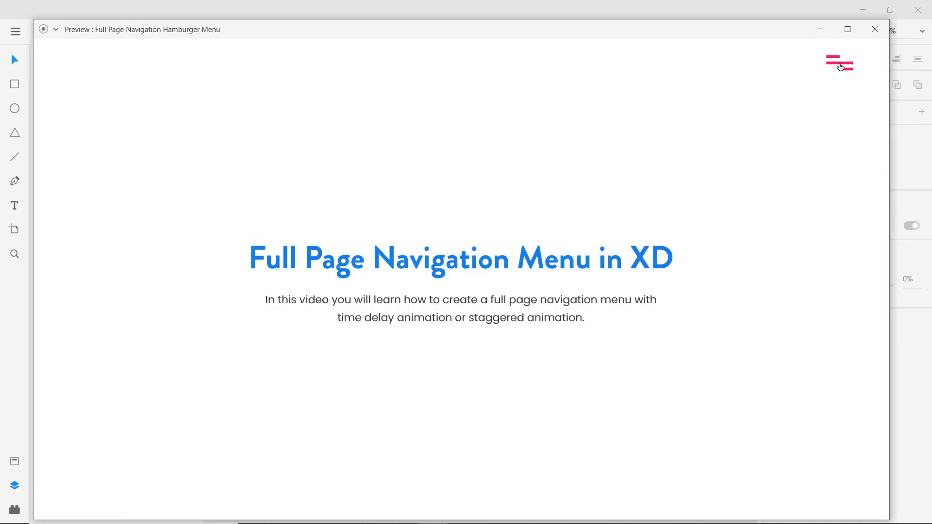
{"action": "left_click", "coordinate": [840, 66]}
{"action": "left_click", "coordinate": [841, 67]}
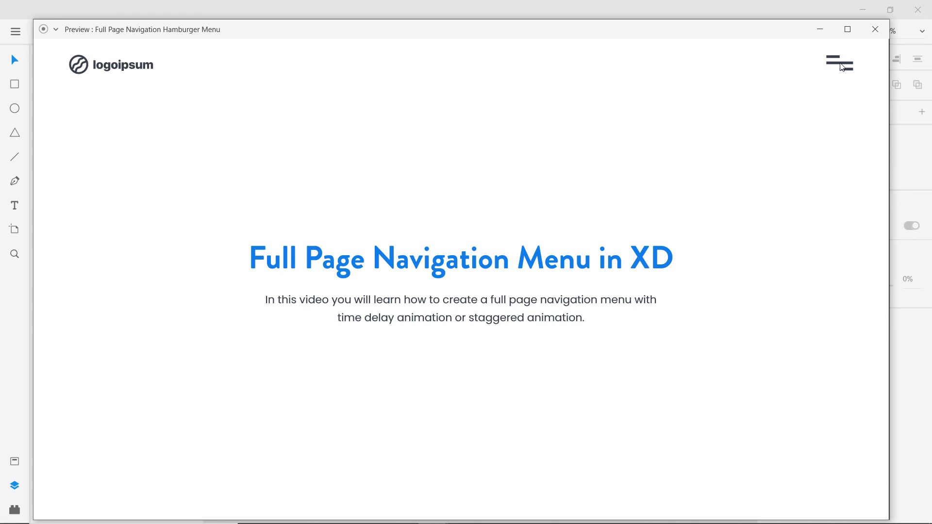
{"action": "left_click", "coordinate": [842, 67]}
{"action": "left_click", "coordinate": [875, 29]}
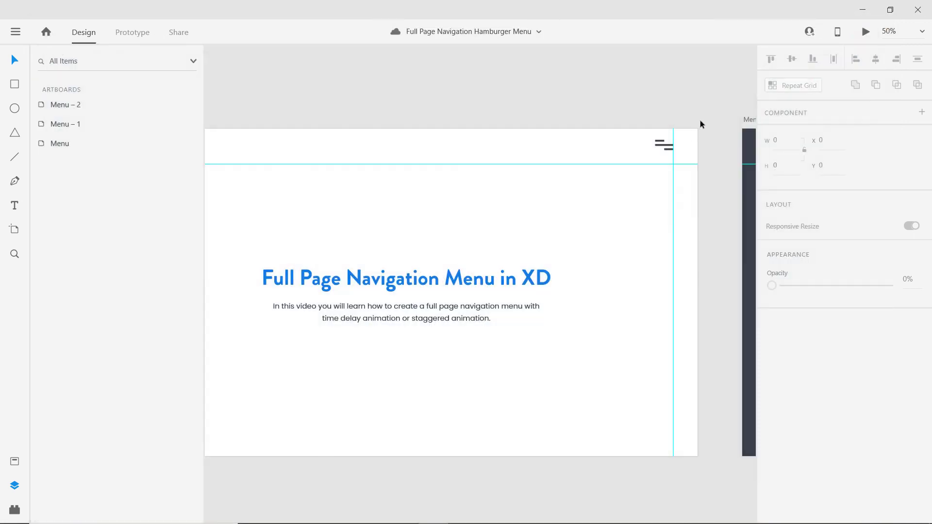
Step: Examine the Menu, Menu – 1 and Menu – 2 artboards in sequence, including the navigation links from Home to Contact
{"action": "mouse_move", "coordinate": [557, 157]}
{"action": "left_mouse_down"}
{"action": "mouse_move", "coordinate": [528, 226]}
{"action": "mouse_move", "coordinate": [248, 217]}
{"action": "left_mouse_up"}
{"action": "left_click_drag", "start_coordinate": [541, 260], "coordinate": [357, 198]}
{"action": "left_click_drag", "start_coordinate": [549, 219], "coordinate": [381, 227]}
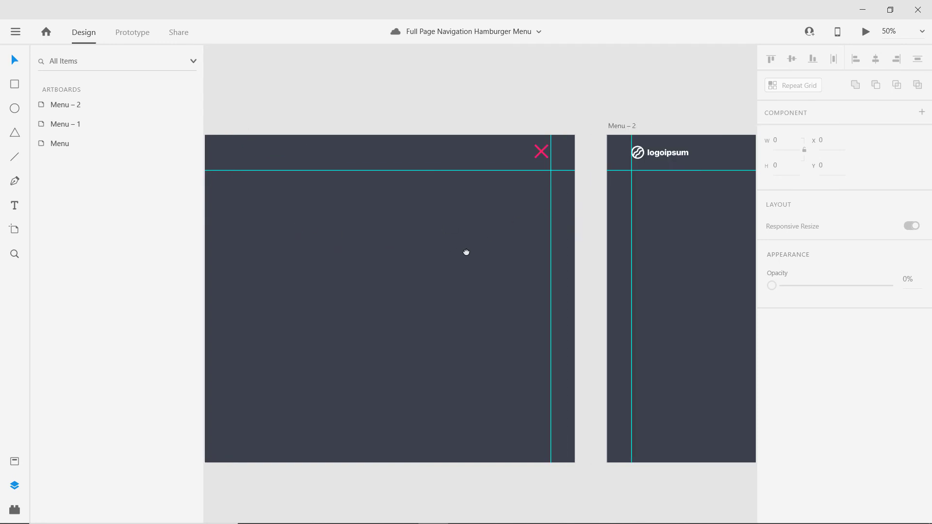
{"action": "scroll", "coordinate": [466, 252], "scroll_direction": "left", "scroll_amount": 6}
{"action": "scroll", "coordinate": [466, 252], "scroll_direction": "down", "scroll_amount": 1}
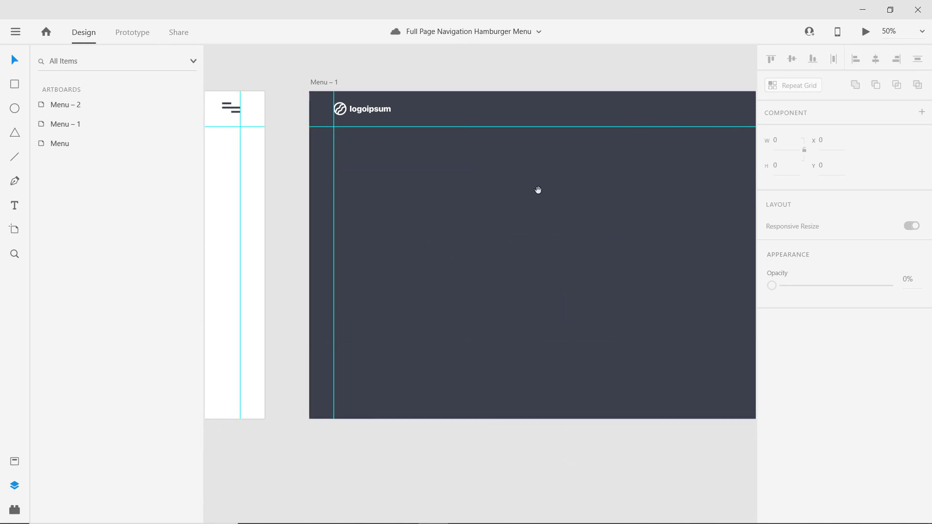
{"action": "mouse_move", "coordinate": [517, 232]}
{"action": "left_mouse_down"}
{"action": "mouse_move", "coordinate": [209, 289]}
{"action": "mouse_move", "coordinate": [342, 230]}
{"action": "left_mouse_up"}
{"action": "scroll", "coordinate": [619, 219], "scroll_direction": "left", "scroll_amount": 10}
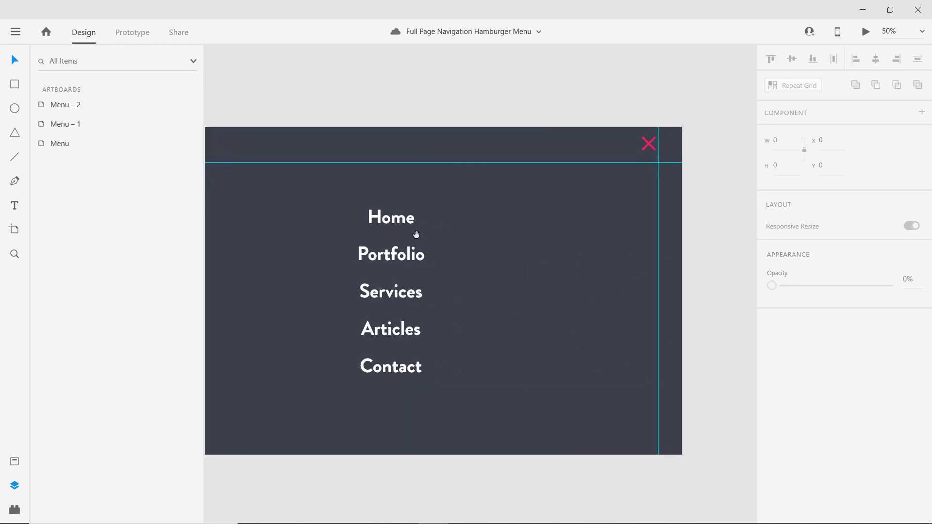